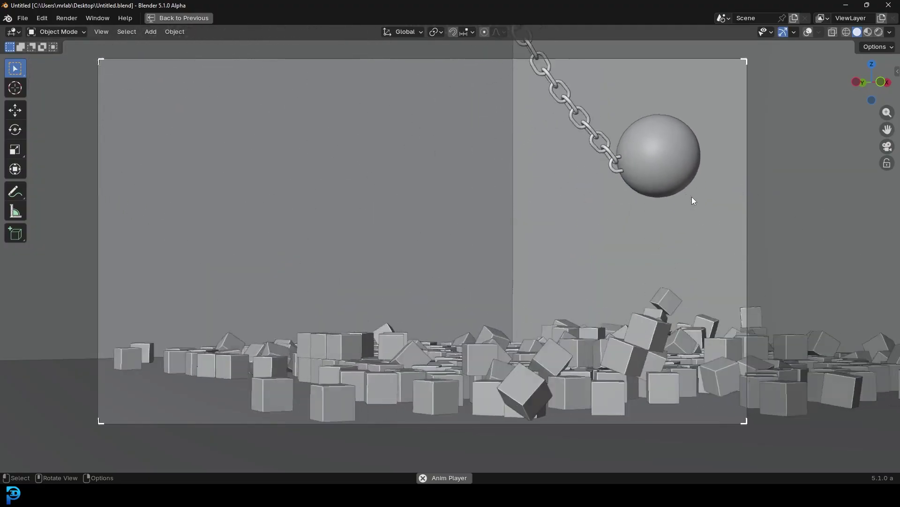
# Examine the wrecking-ball scene in rendered shading from a free angle and through the camera, ending in solid shading
pyautogui.press('space')
pyautogui.moveTo(642, 233)
pyautogui.mouseDown(button='middle')
pyautogui.moveTo(504, 201)
pyautogui.moveTo(512, 208)
pyautogui.mouseUp(button='middle')
pyautogui.press('z')
pyautogui.click(493, 142)
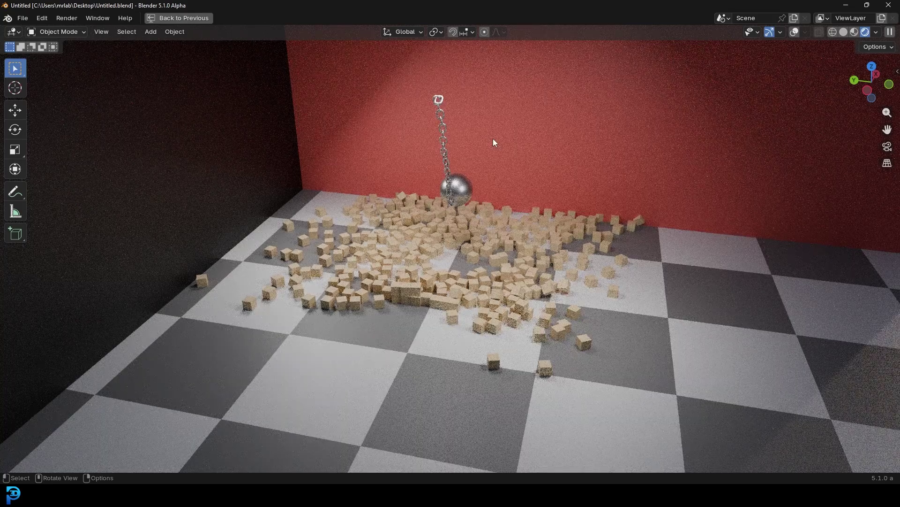
pyautogui.press('KP_0')
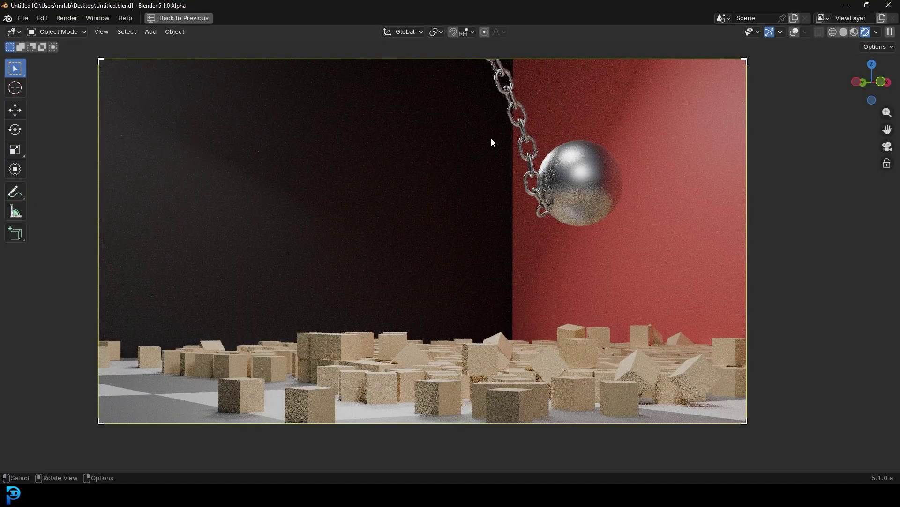
pyautogui.press('z')
pyautogui.click(598, 153)
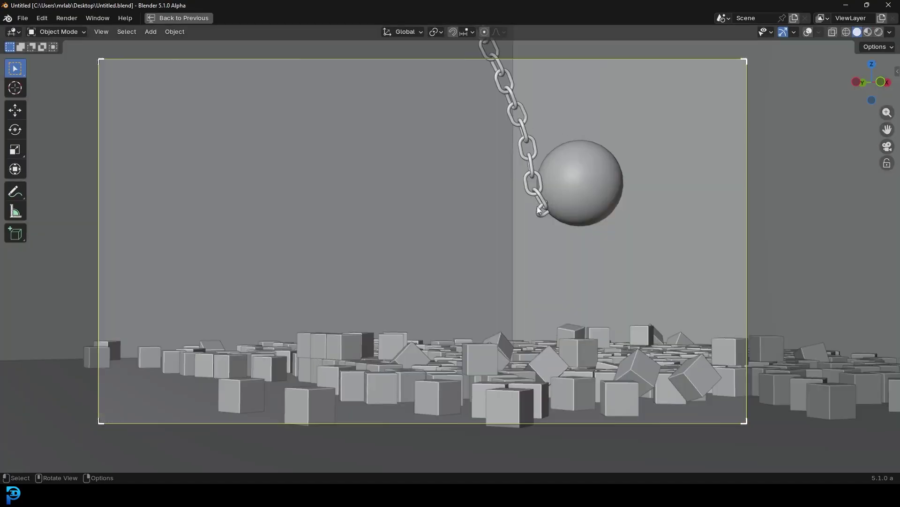
# Save the file and replay the wrecking-ball animation from its first frame
pyautogui.hotkey('ctrl', 's')
pyautogui.hotkey('shift', 'Left')
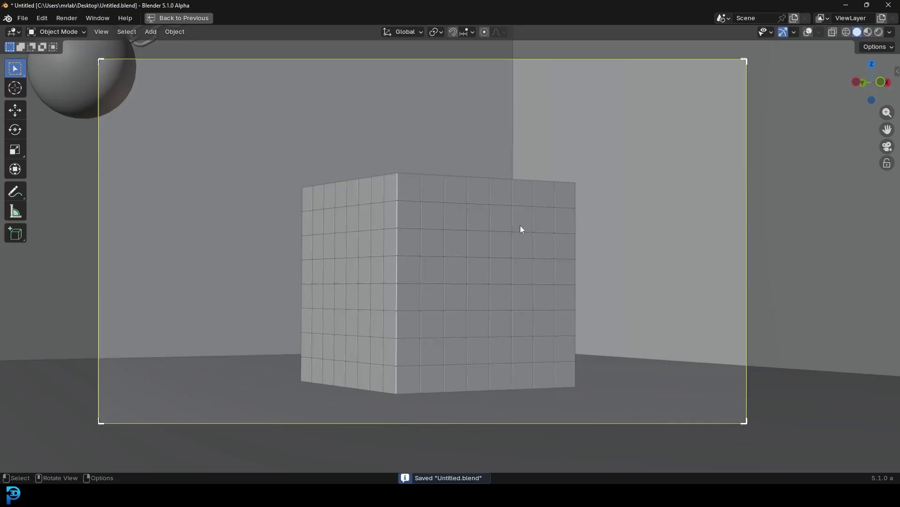
pyautogui.press('space')
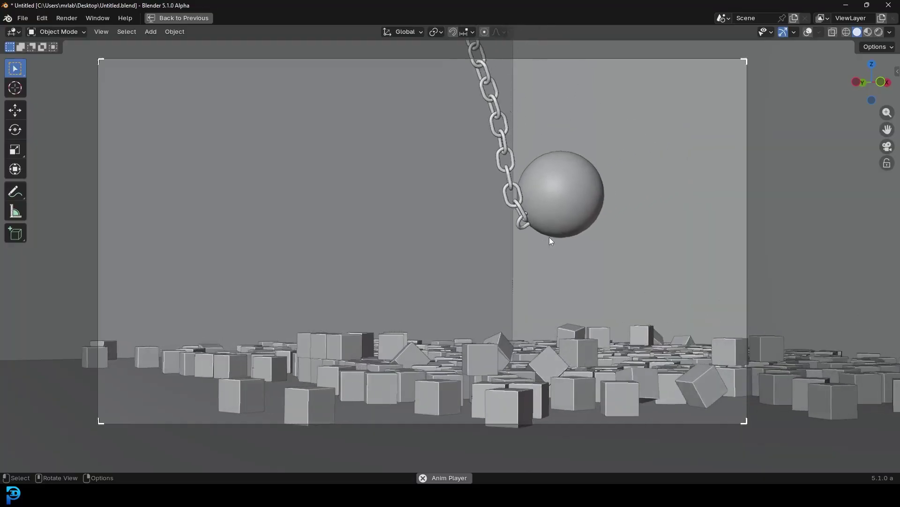
pyautogui.press('space')
pyautogui.press('space')
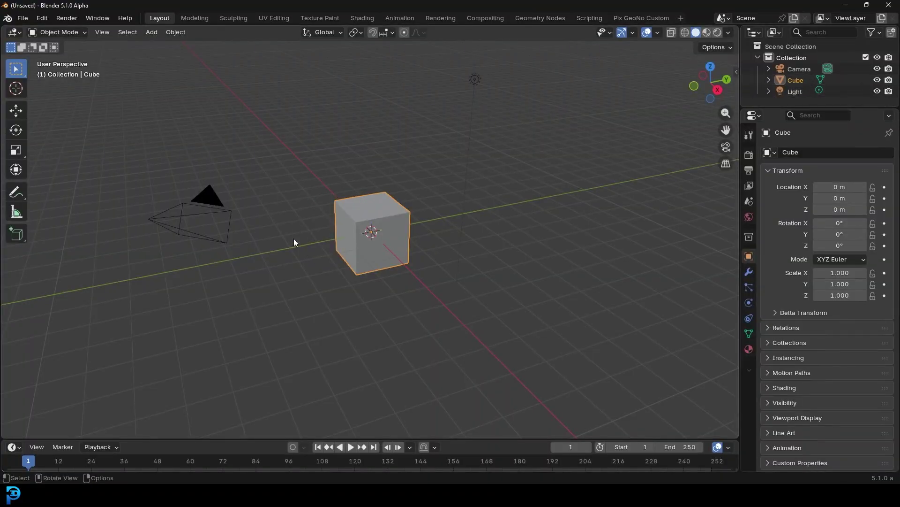
# Scale the default cube uniformly by 0.2
pyautogui.scroll(-3, 296, 242)
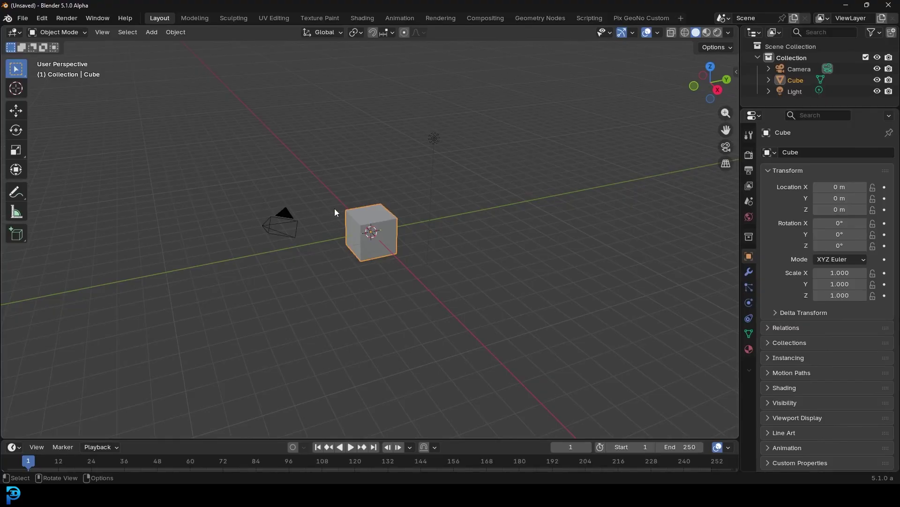
pyautogui.press('KP_1')
pyautogui.scroll(3, 335, 212)
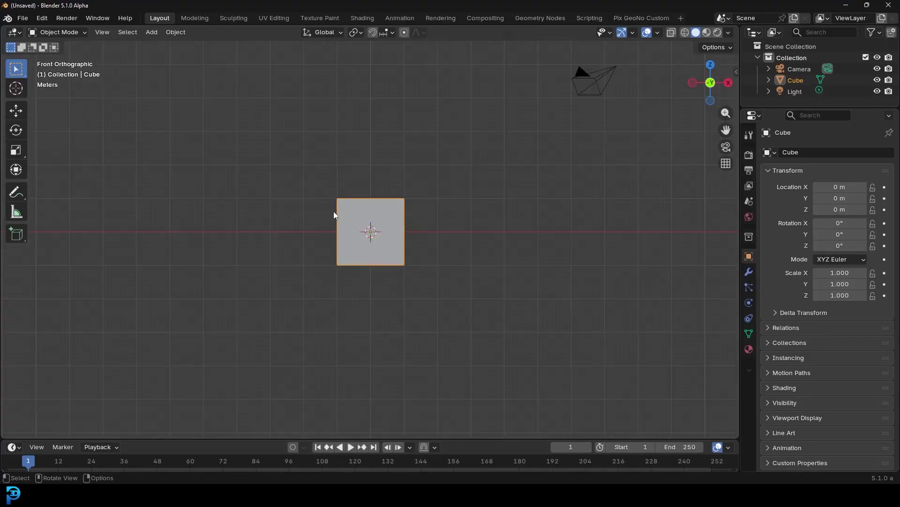
pyautogui.scroll(1, 338, 220)
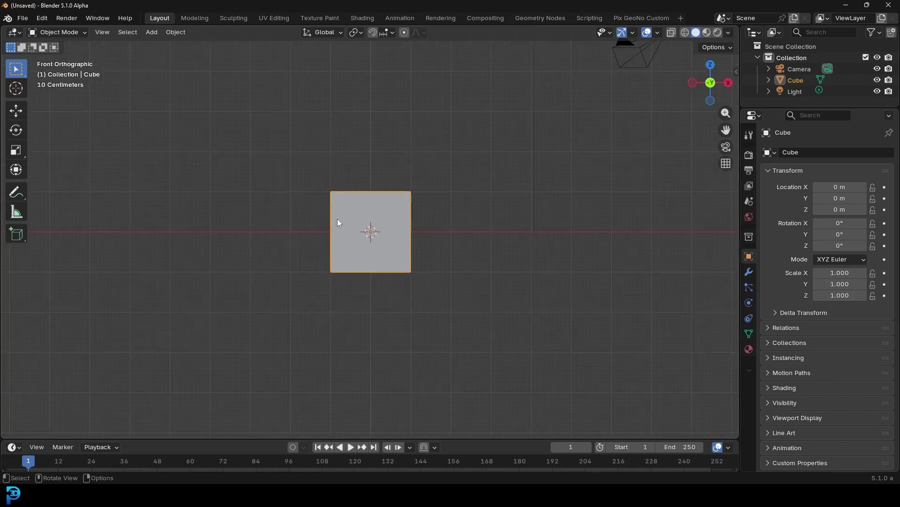
pyautogui.moveTo(355, 215); pyautogui.dragTo(352, 254, button='middle')
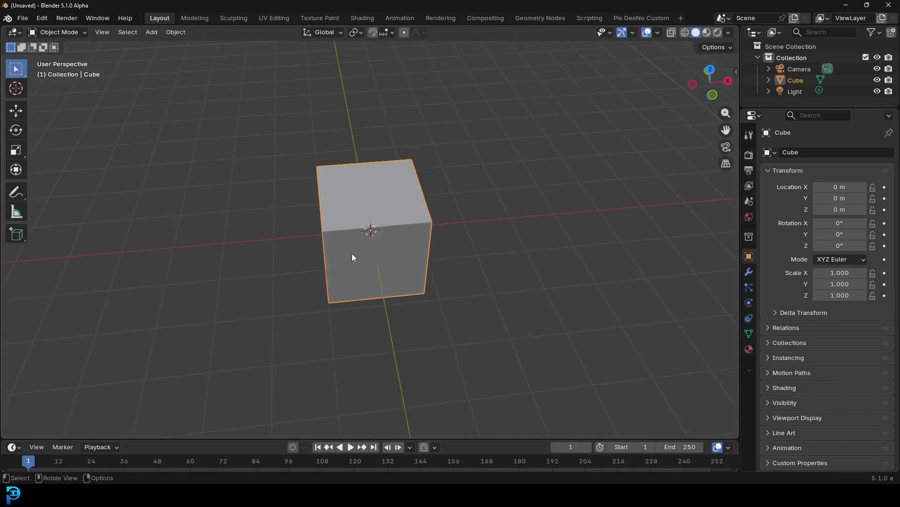
pyautogui.moveTo(354, 217); pyautogui.dragTo(448, 177, button='middle')
pyautogui.click(392, 188)
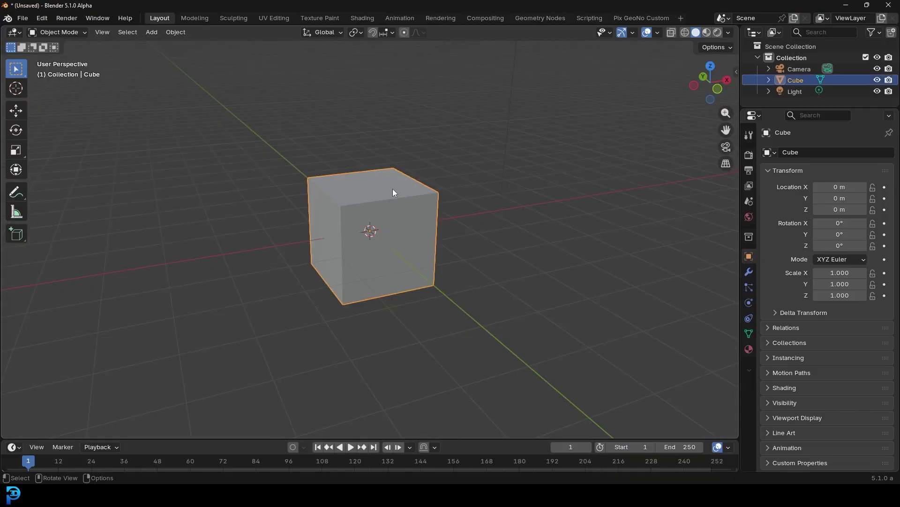
pyautogui.write('s.2')
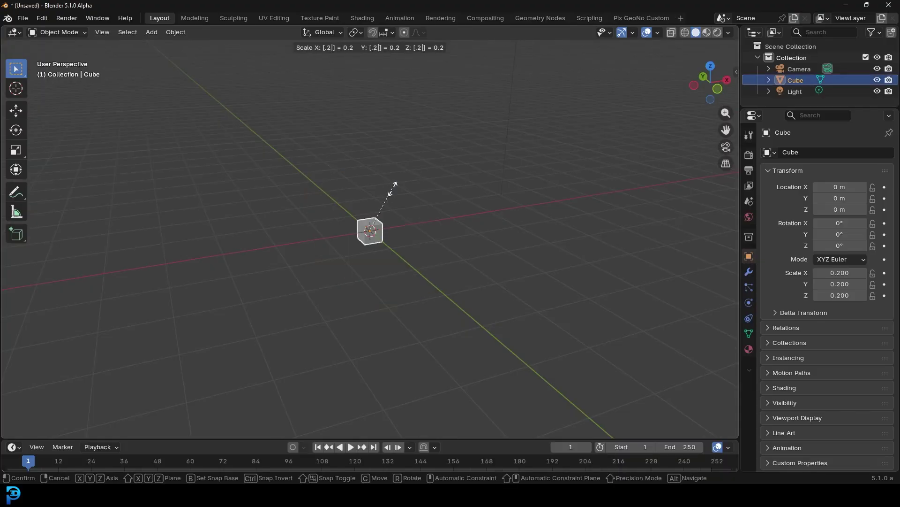
pyautogui.press('Return')
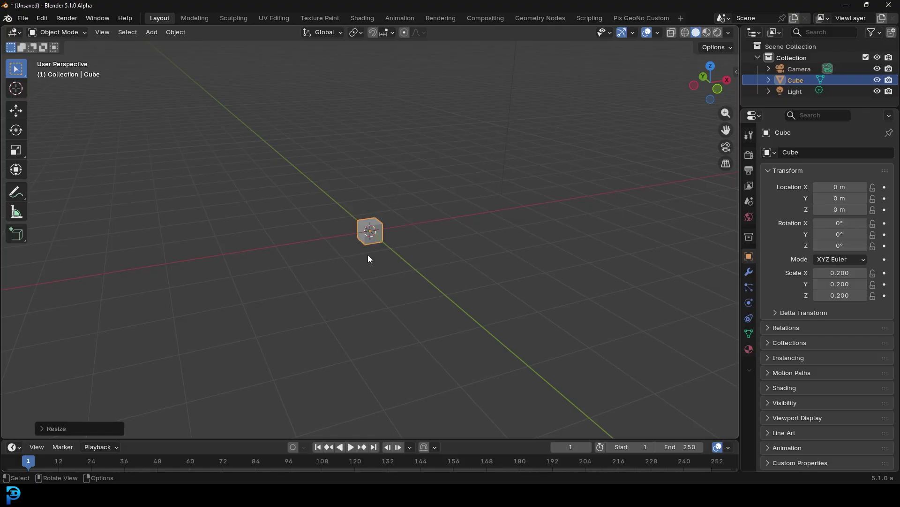
# Apply the scale of the small cube
pyautogui.scroll(12, 379, 218)
pyautogui.scroll(-3, 404, 182)
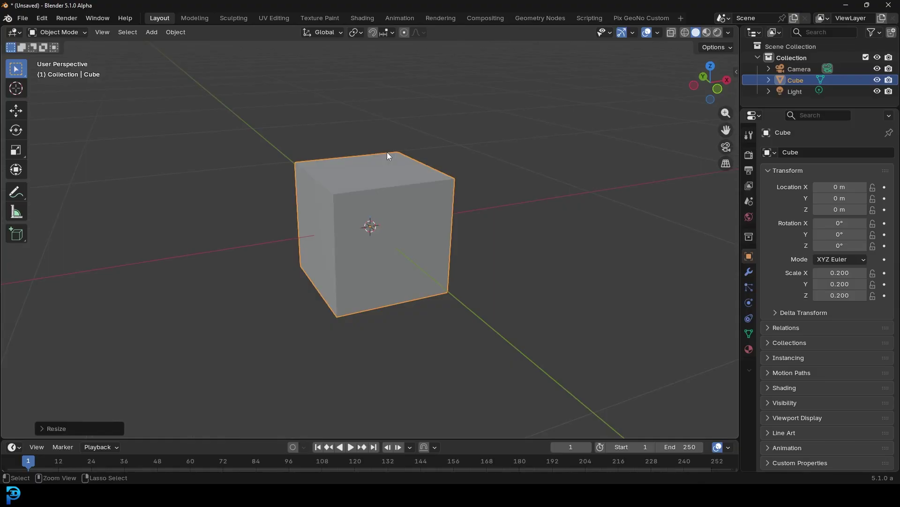
pyautogui.hotkey('ctrl', 'a')
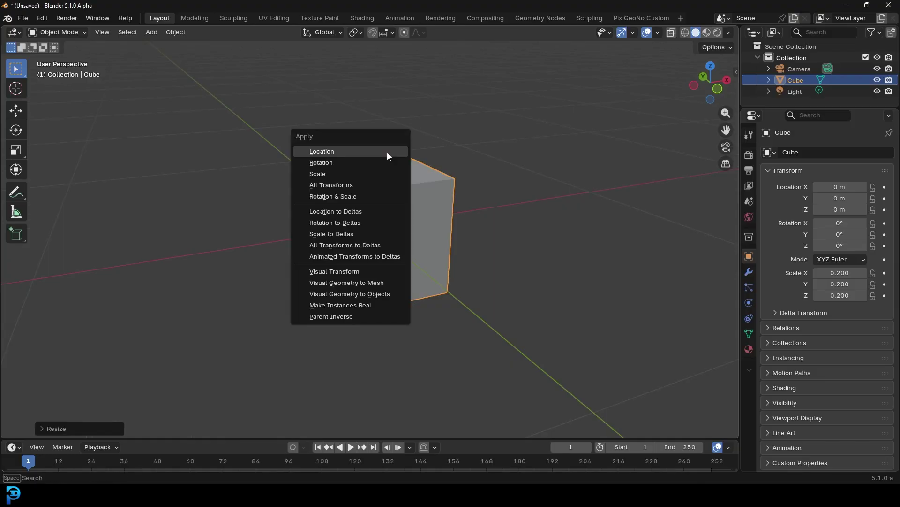
pyautogui.click(321, 173)
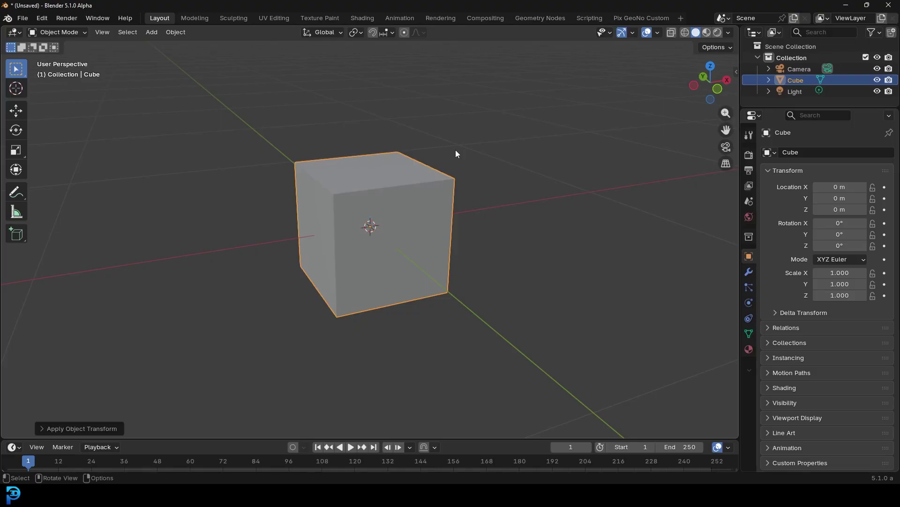
# In front view, move the cube up 0.2 m along Z so its base rests on the ground line
pyautogui.press('KP_1')
pyautogui.scroll(2, 454, 212)
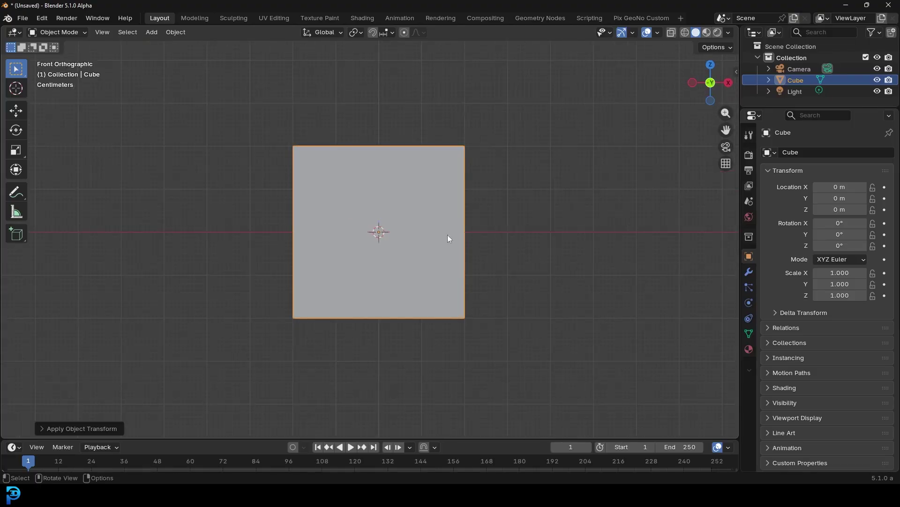
pyautogui.scroll(-3, 439, 266)
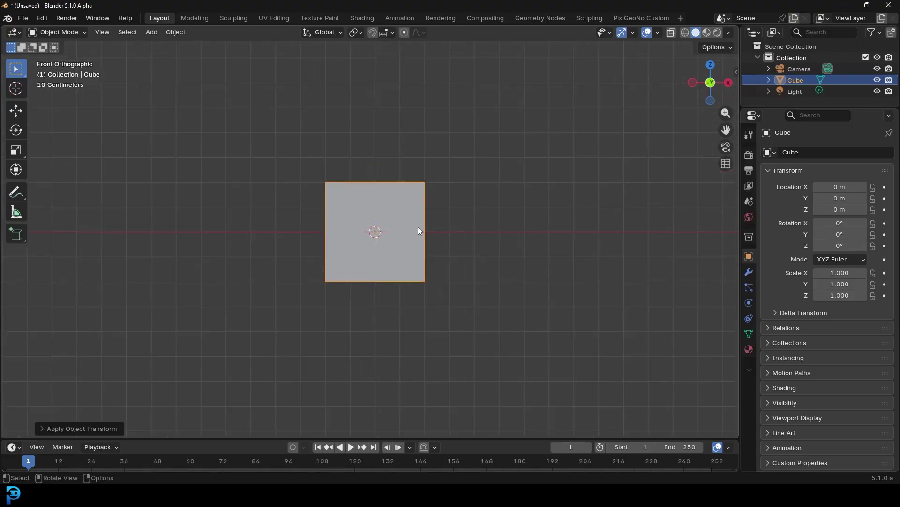
pyautogui.scroll(2, 415, 231)
pyautogui.press('g')
pyautogui.press('z')
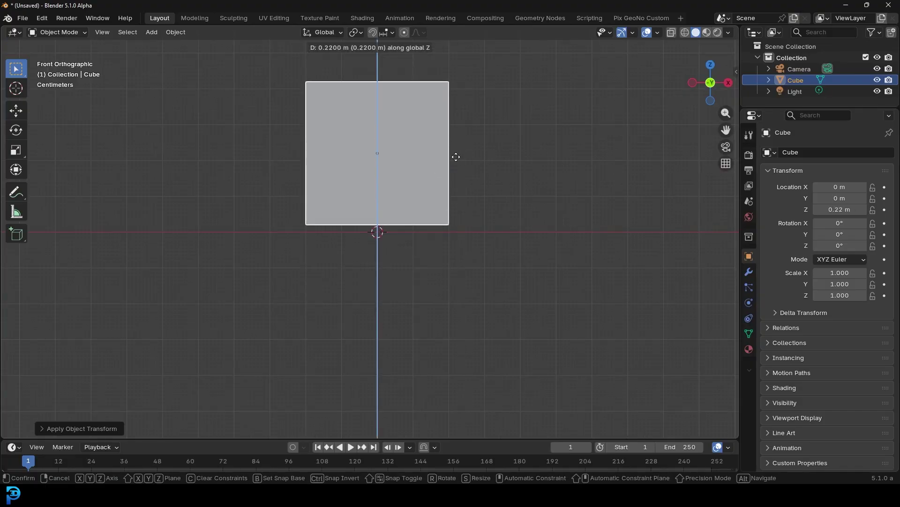
pyautogui.click(455, 162)
pyautogui.scroll(3, 506, 232)
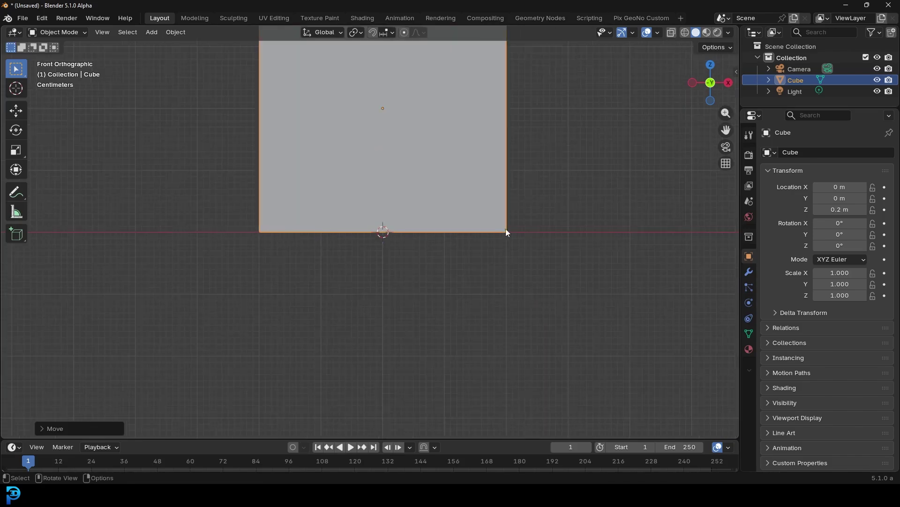
pyautogui.scroll(2, 442, 240)
pyautogui.scroll(1, 180, 233)
pyautogui.scroll(-4, 336, 232)
# Add an Array modifier to the cube
pyautogui.moveTo(336, 232); pyautogui.dragTo(392, 232, button='middle')
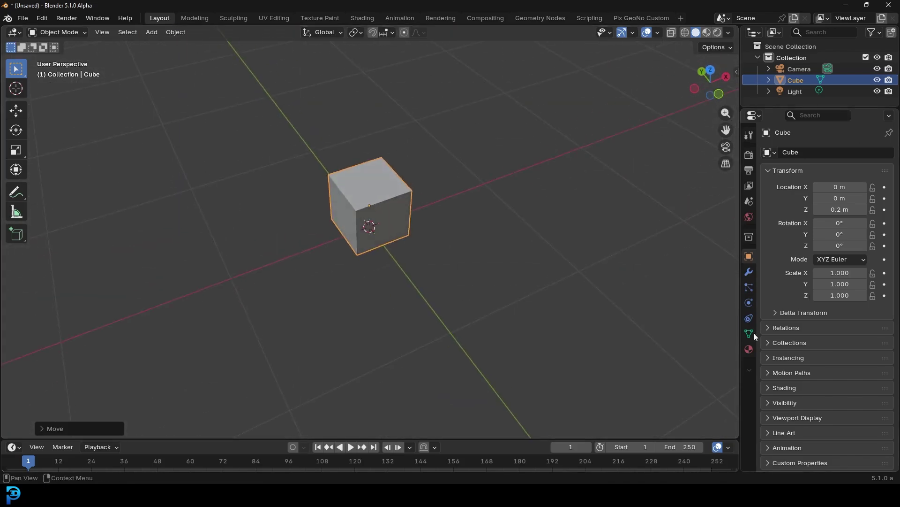
pyautogui.click(749, 273)
pyautogui.click(831, 155)
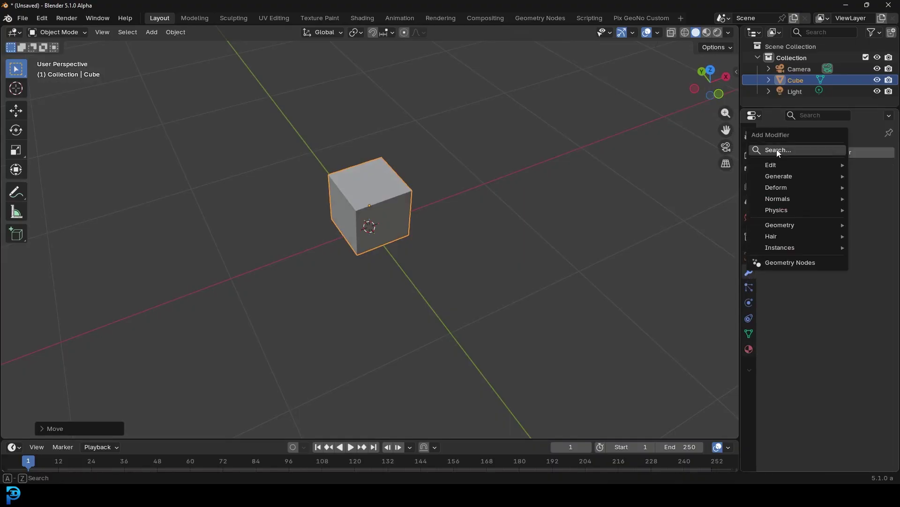
pyautogui.click(778, 150)
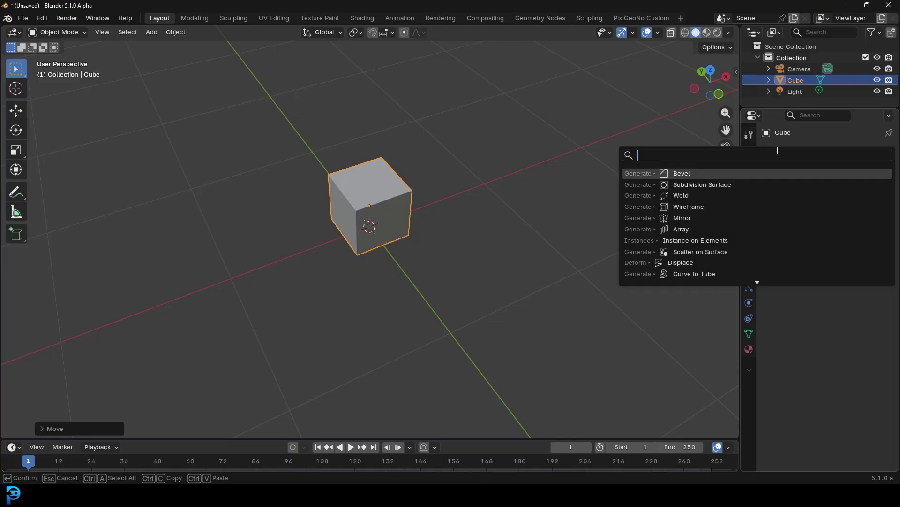
pyautogui.write('arr')
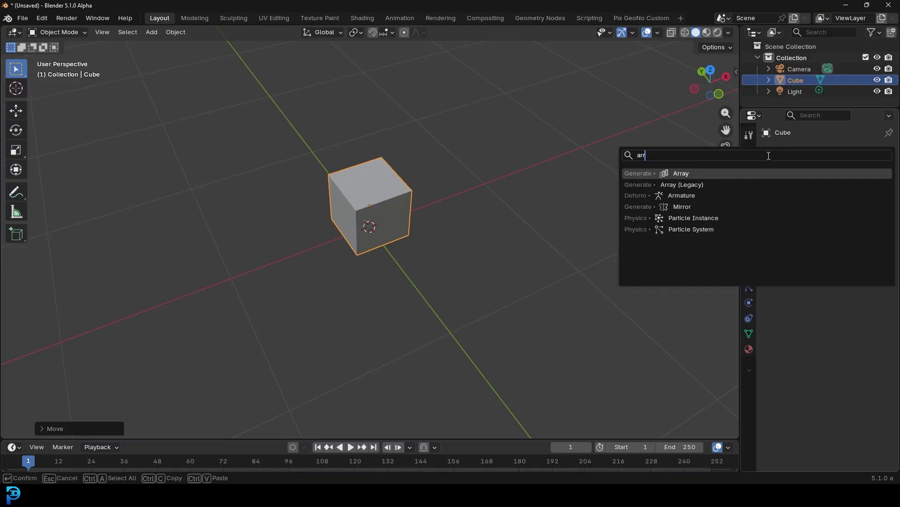
pyautogui.click(716, 173)
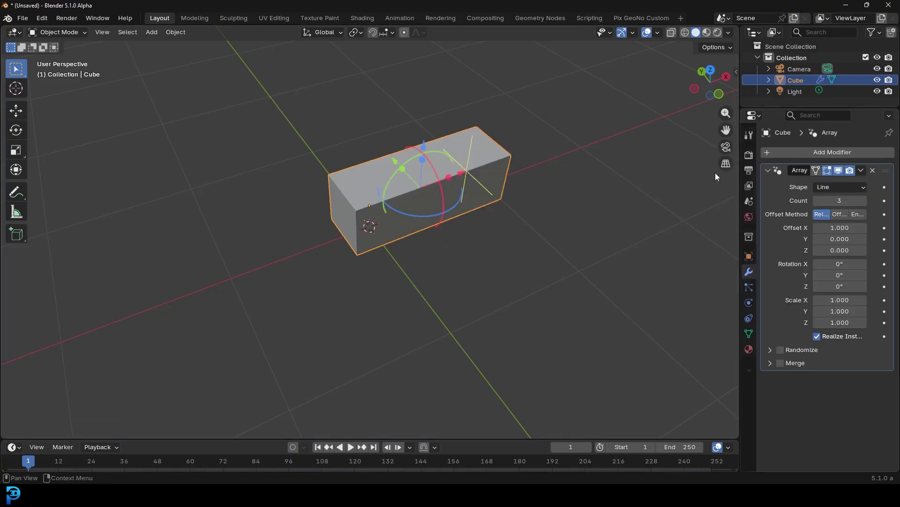
# Set the array's relative X offset to 1.01 and inspect the gaps between the cubes
pyautogui.click(843, 228)
pyautogui.press('Return')
pyautogui.moveTo(701, 229); pyautogui.dragTo(582, 190, button='middle')
pyautogui.scroll(5, 376, 193)
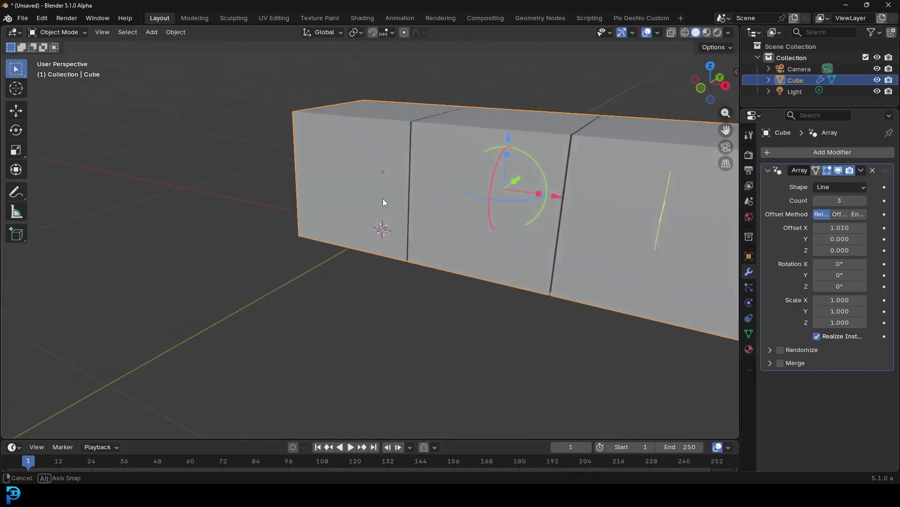
pyautogui.scroll(-2, 436, 203)
pyautogui.scroll(3, 294, 97)
pyautogui.moveTo(294, 98); pyautogui.dragTo(302, 109, button='middle')
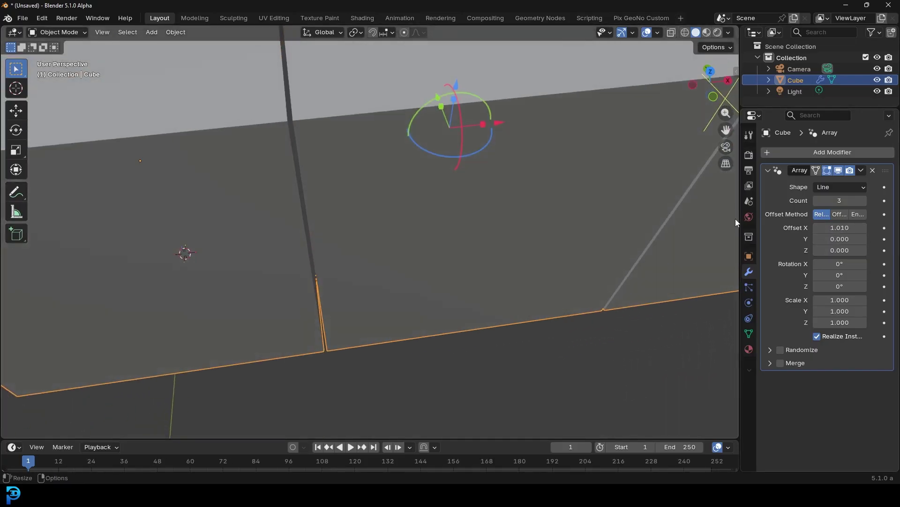
# Widen the properties editor and set the array's count to 8
pyautogui.moveTo(739, 215); pyautogui.dragTo(670, 215)
pyautogui.press('KP_Decimal')
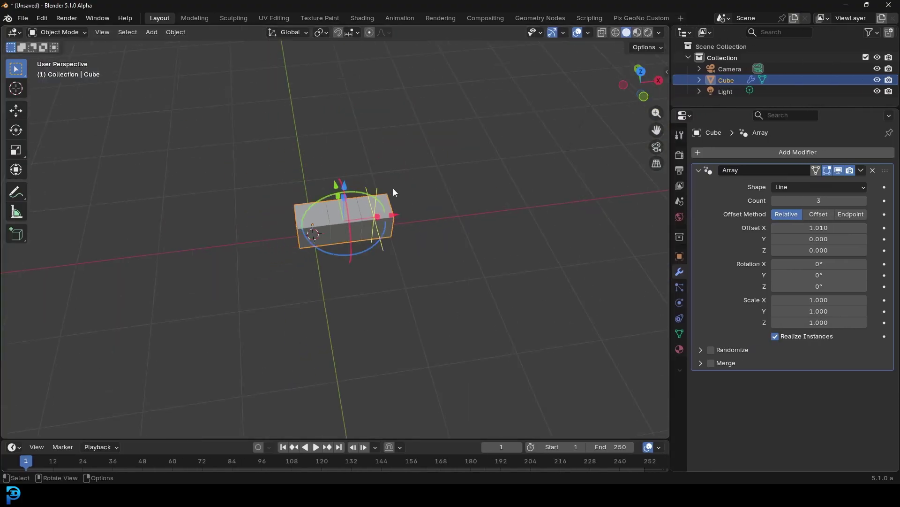
pyautogui.moveTo(826, 200); pyautogui.dragTo(839, 200)
pyautogui.click(840, 200)
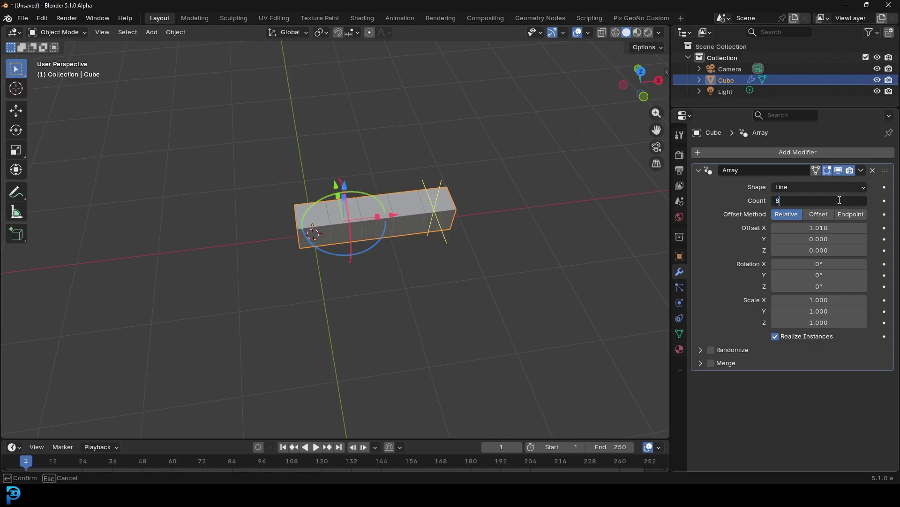
pyautogui.press('Return')
pyautogui.moveTo(433, 176); pyautogui.dragTo(592, 218, button='middle')
# Duplicate the cube's Array modifier
pyautogui.click(862, 170)
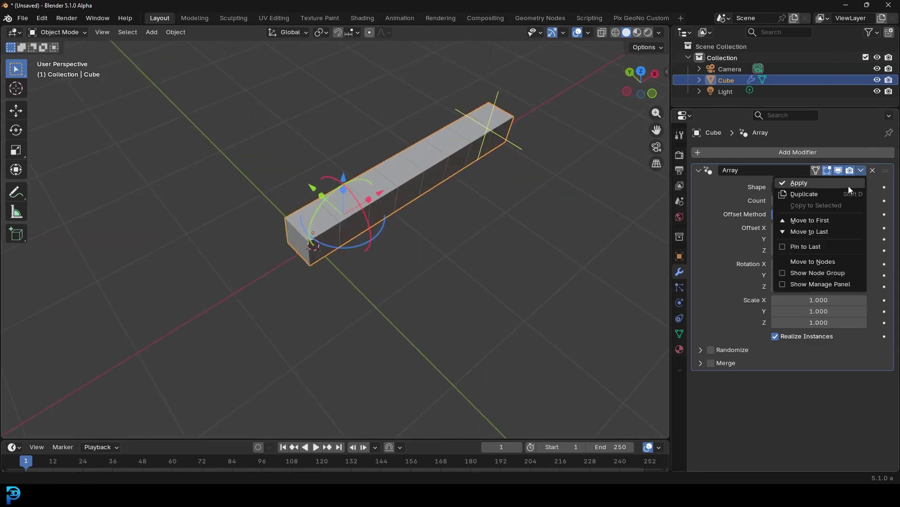
pyautogui.click(819, 193)
pyautogui.scroll(-6, 798, 291)
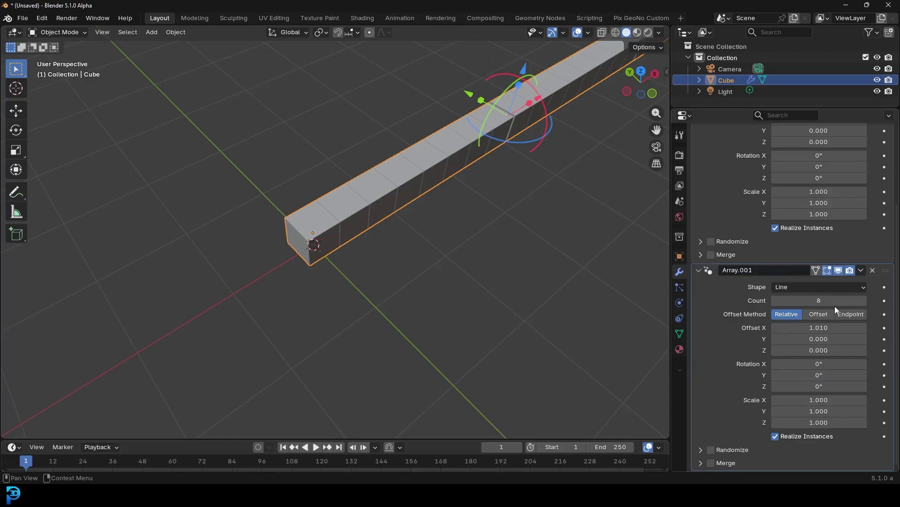
# Set the duplicated array's relative offset to 0 on X and 1.01 on Y to form a square layer
pyautogui.click(821, 328)
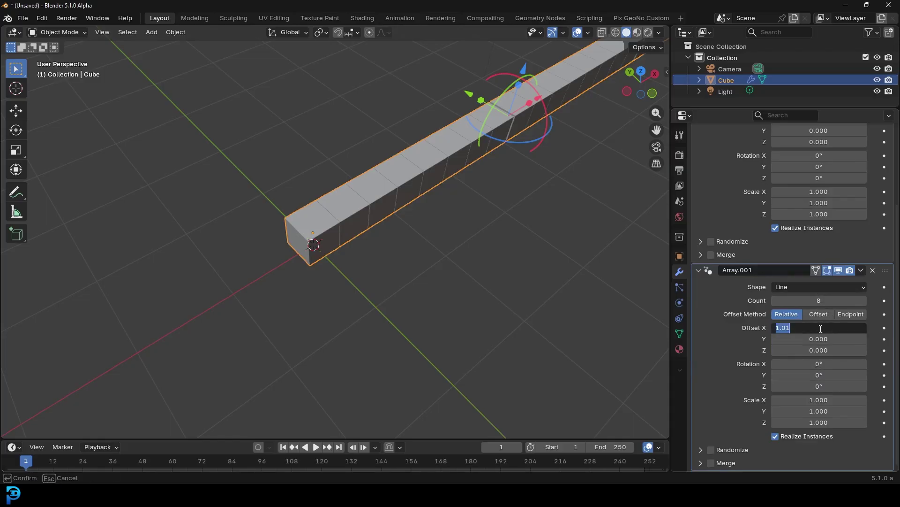
pyautogui.press('Return')
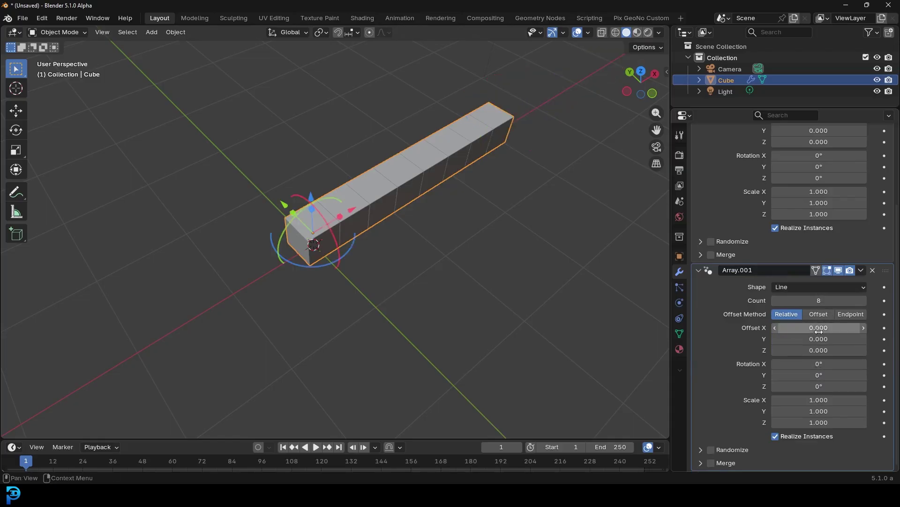
pyautogui.click(806, 338)
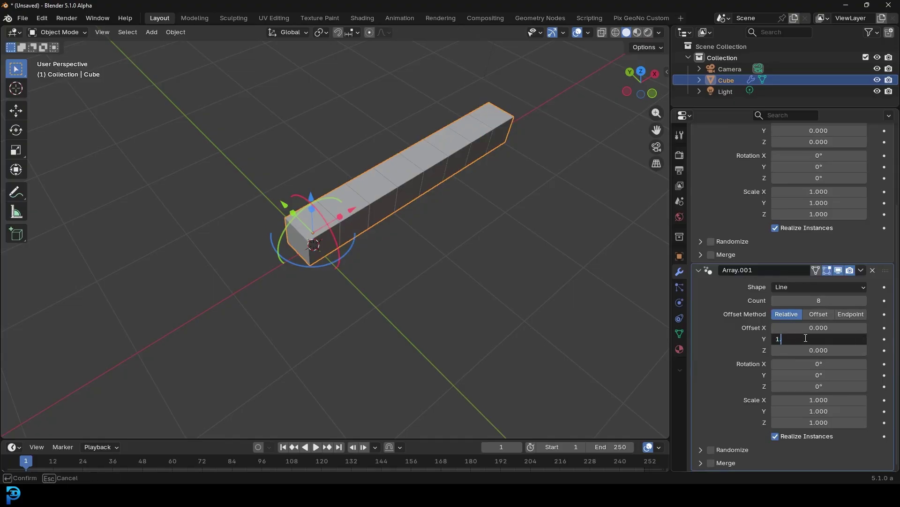
pyautogui.press('Return')
pyautogui.moveTo(310, 225); pyautogui.dragTo(353, 215, button='middle')
pyautogui.scroll(3, 353, 215)
pyautogui.scroll(-5, 486, 255)
pyautogui.moveTo(486, 255); pyautogui.dragTo(432, 243, button='middle')
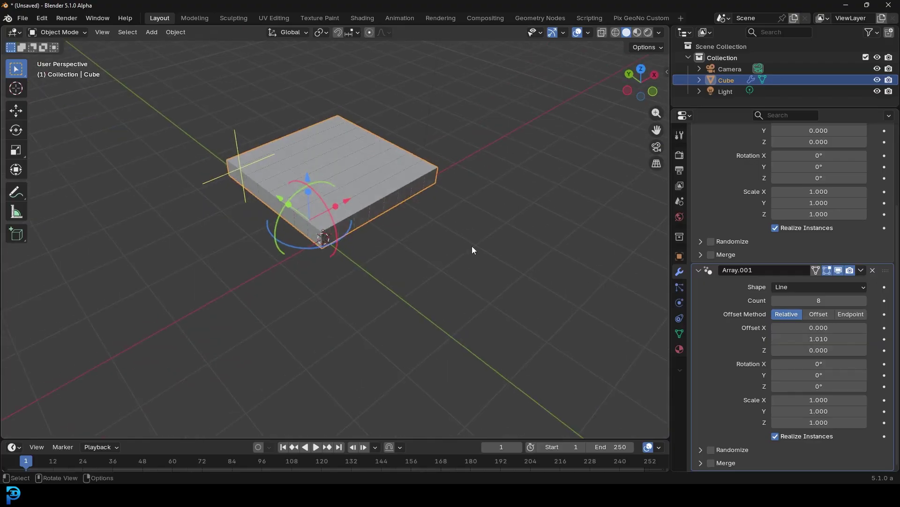
# Collapse the settings of both Array modifiers and duplicate the second one, Array.001
pyautogui.scroll(5, 714, 207)
pyautogui.click(698, 170)
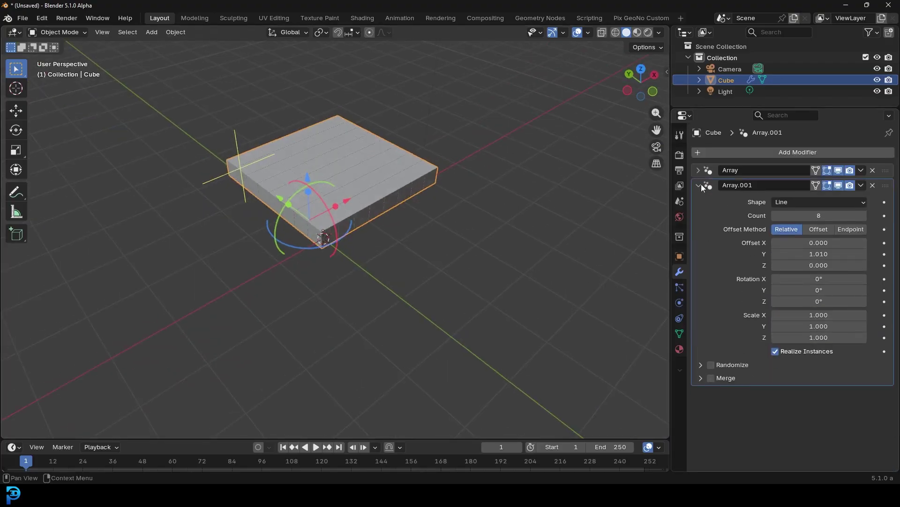
pyautogui.click(699, 184)
pyautogui.click(861, 185)
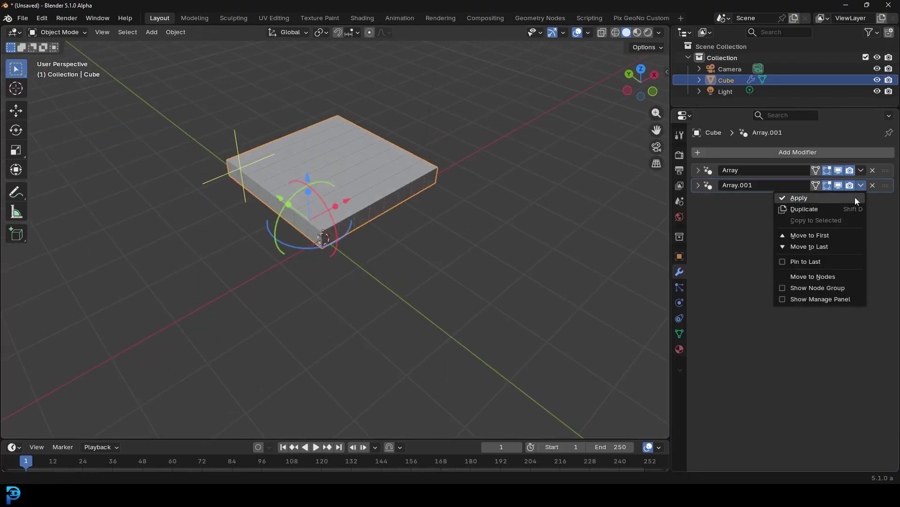
pyautogui.click(829, 206)
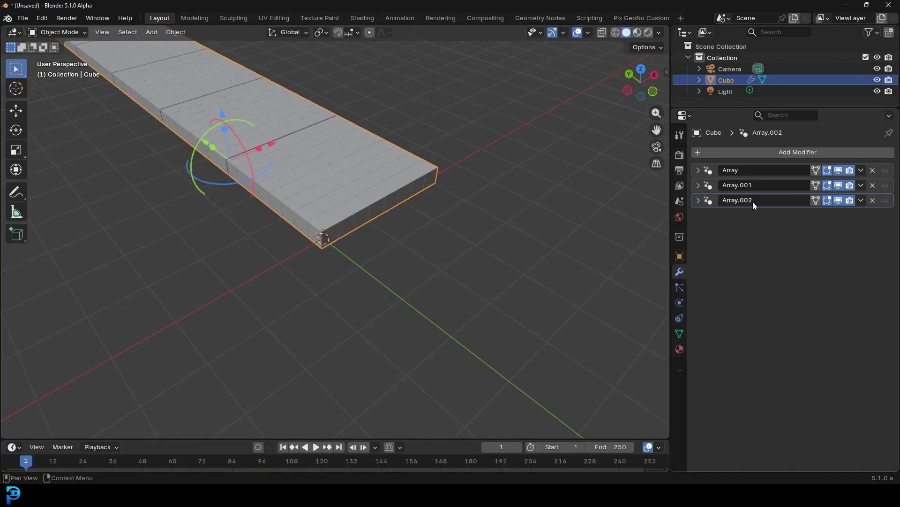
# Set the third array's relative offset to 0 on Y and 1.005 on Z to stack the layers into a block
pyautogui.click(698, 200)
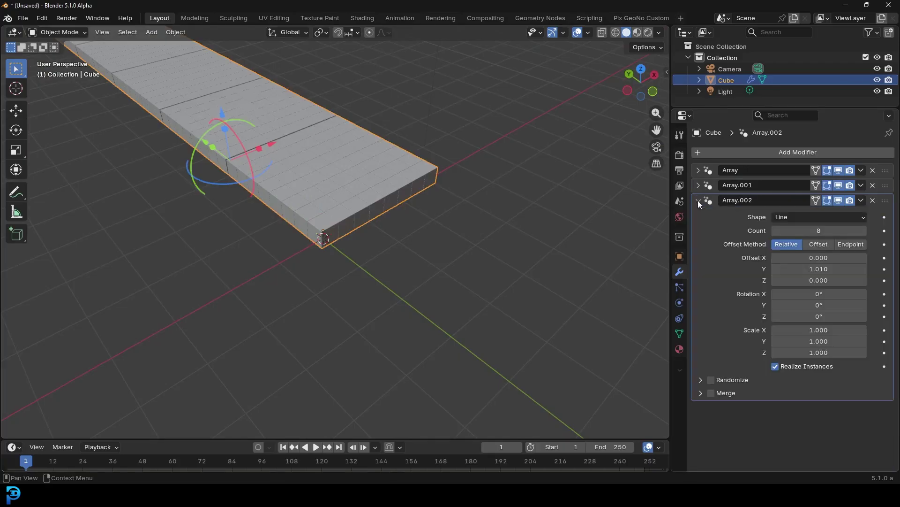
pyautogui.click(811, 268)
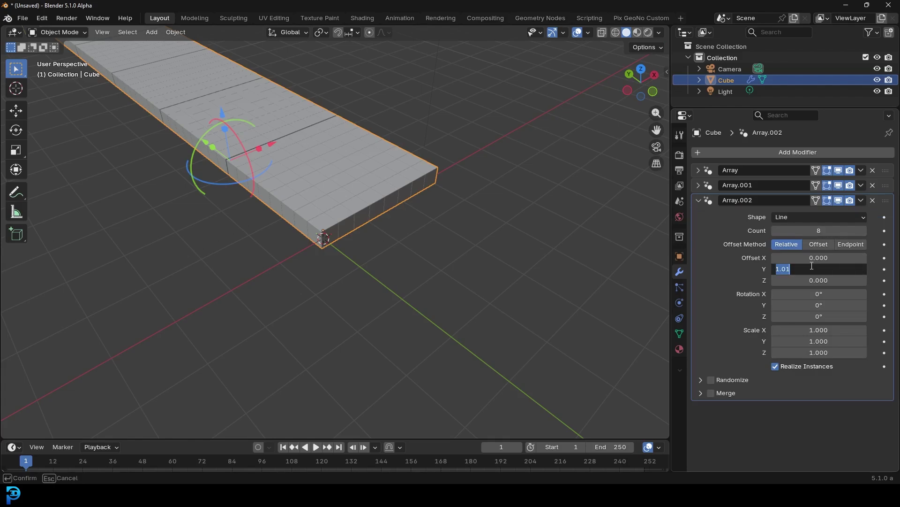
pyautogui.write('0')
pyautogui.press('Return')
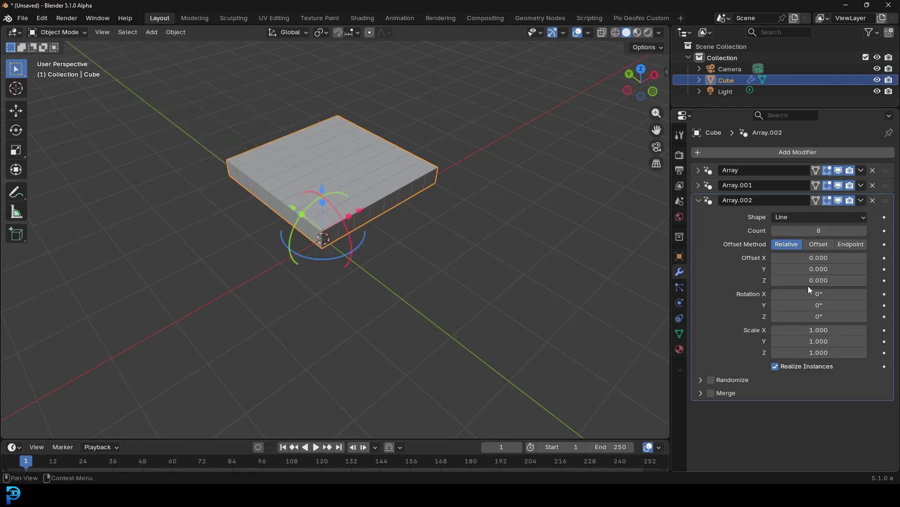
pyautogui.click(813, 281)
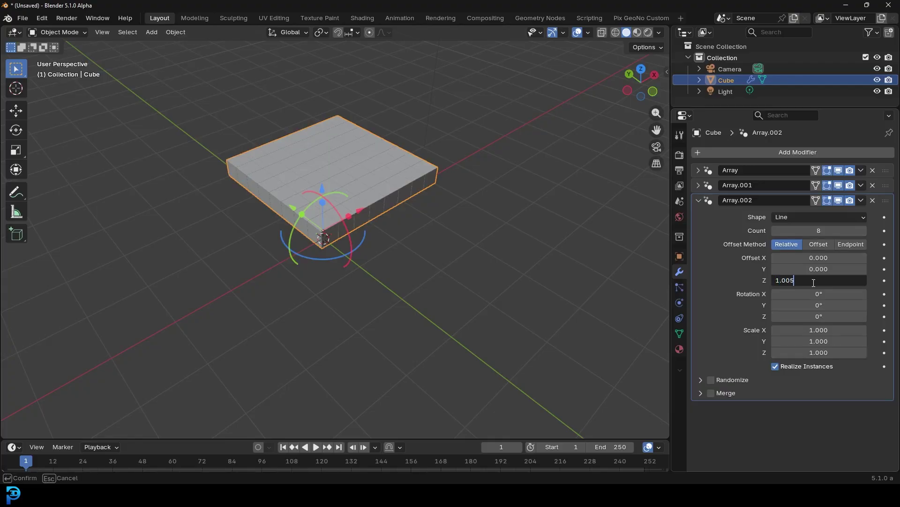
pyautogui.write('1.005')
pyautogui.press('Return')
pyautogui.press('KP_1')
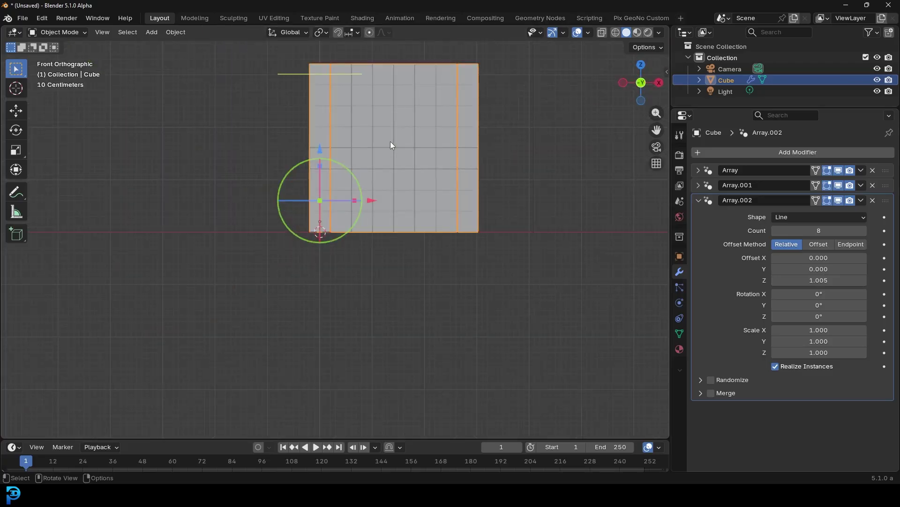
pyautogui.scroll(10, 390, 142)
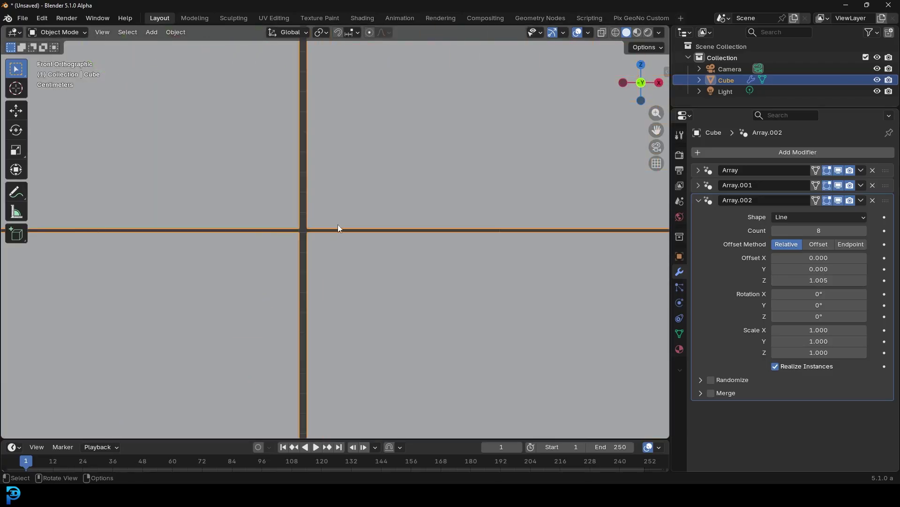
pyautogui.scroll(-8, 381, 216)
# Delete the default light from the scene
pyautogui.moveTo(369, 207); pyautogui.dragTo(384, 205, button='middle')
pyautogui.press('KP_Decimal')
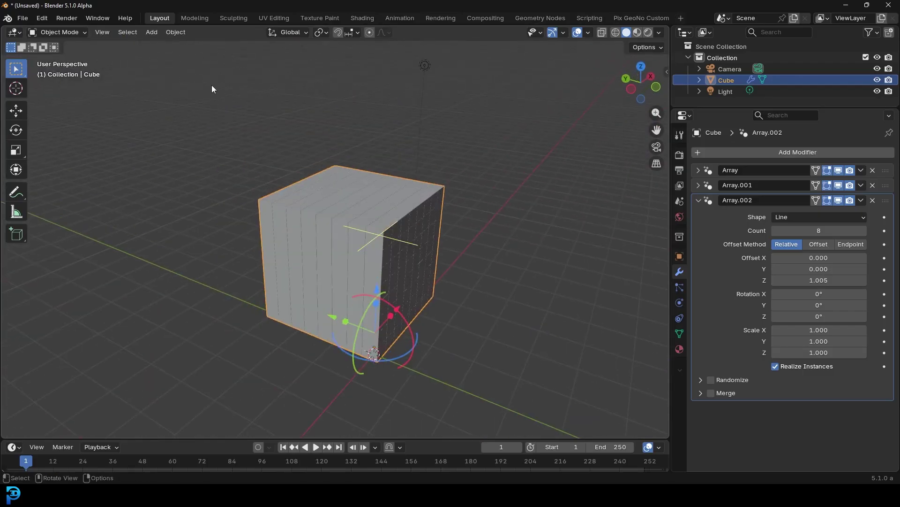
pyautogui.click(426, 64)
pyautogui.scroll(-6, 398, 109)
pyautogui.press('x')
pyautogui.click(452, 94)
# Move the cube block about 1.4 m along negative X and negative Y to centre it on the world origin
pyautogui.moveTo(450, 208); pyautogui.dragTo(386, 241, button='middle')
pyautogui.scroll(4, 387, 241)
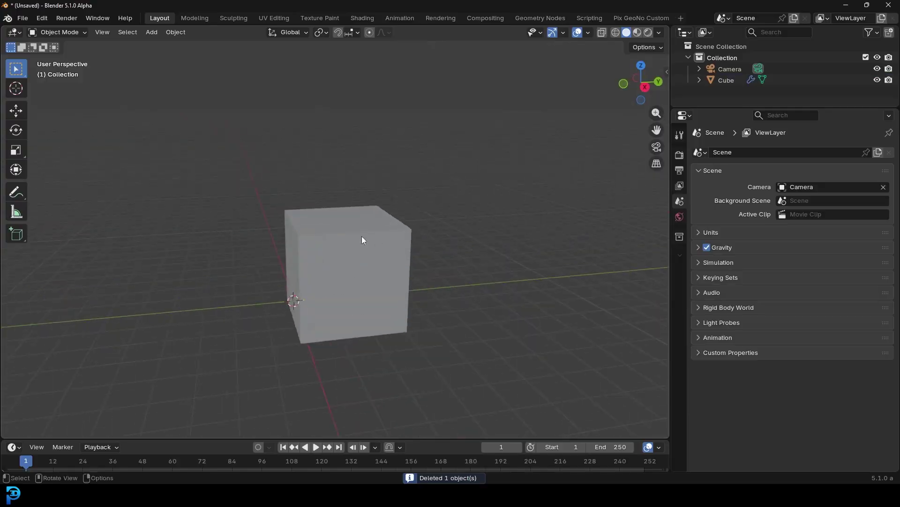
pyautogui.press('KP_7')
pyautogui.moveTo(235, 100); pyautogui.dragTo(450, 336)
pyautogui.scroll(3, 470, 295)
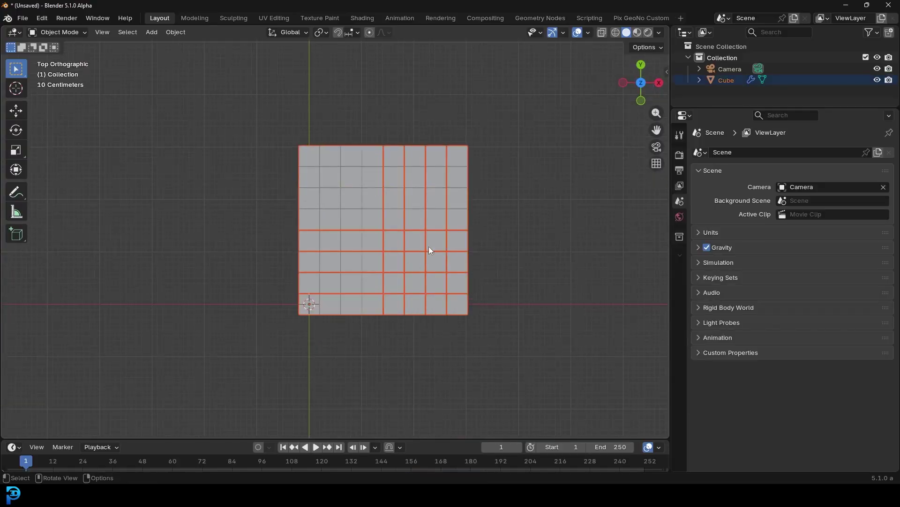
pyautogui.press('g')
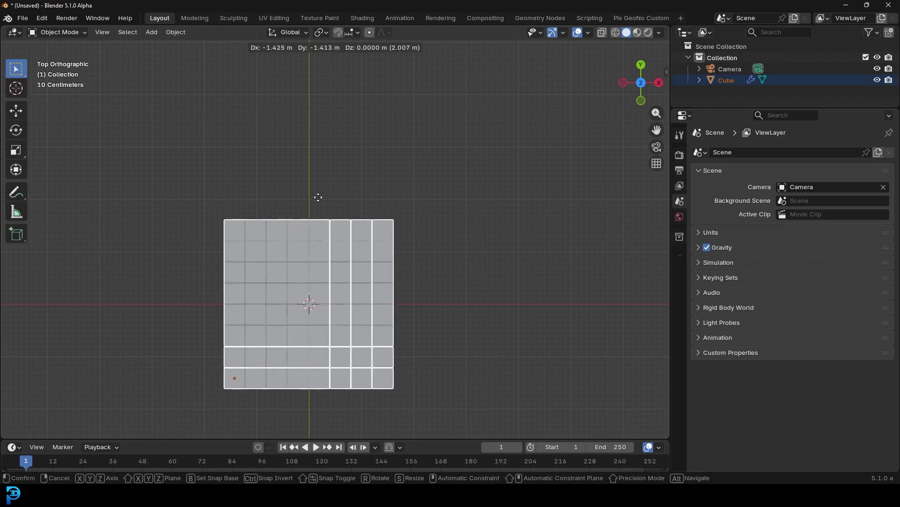
pyautogui.click(339, 181)
# Raise the cube block very slightly along Z so its base sits just above ground level, working in wireframe front view
pyautogui.moveTo(338, 182); pyautogui.dragTo(385, 334, button='middle')
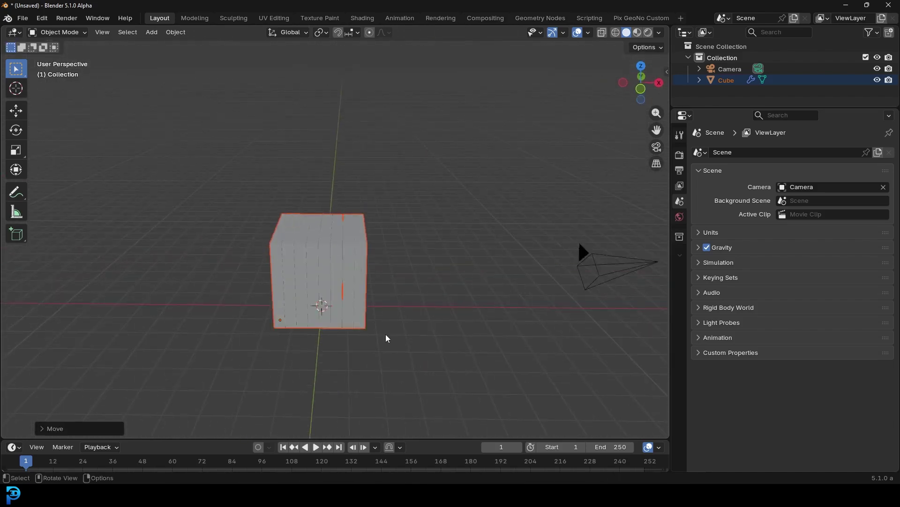
pyautogui.press('KP_1')
pyautogui.scroll(5, 224, 360)
pyautogui.hotkey('alt', 'a')
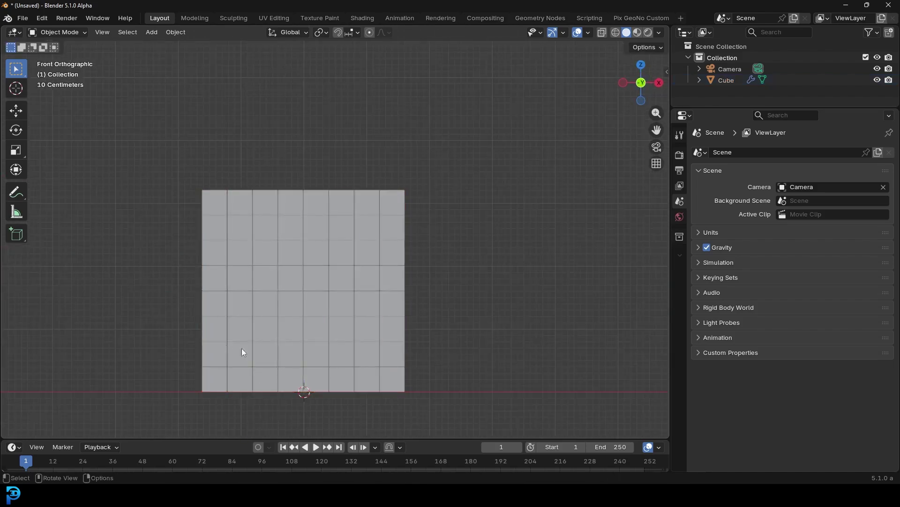
pyautogui.keyDown('shift'); pyautogui.moveTo(270, 317); pyautogui.dragTo(298, 219, button='middle'); pyautogui.keyUp('shift')
pyautogui.moveTo(172, 48); pyautogui.dragTo(526, 276)
pyautogui.scroll(9, 325, 313)
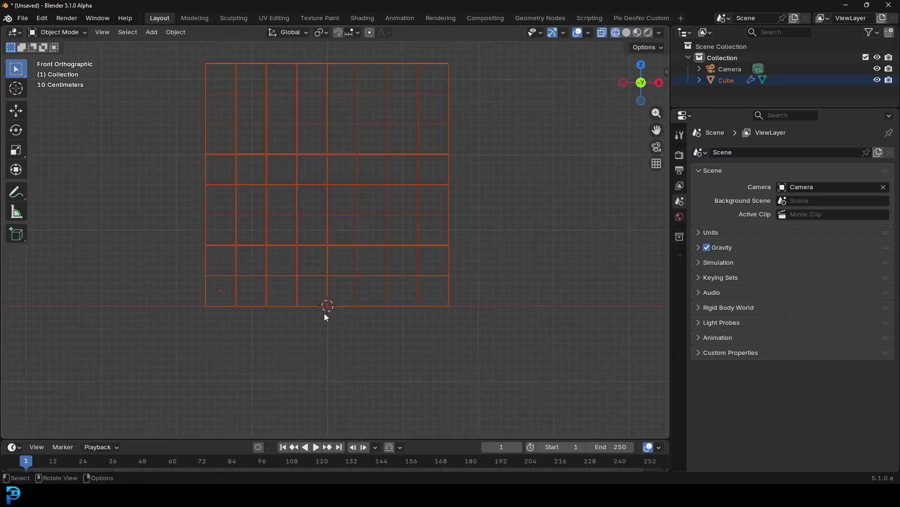
pyautogui.scroll(4, 266, 204)
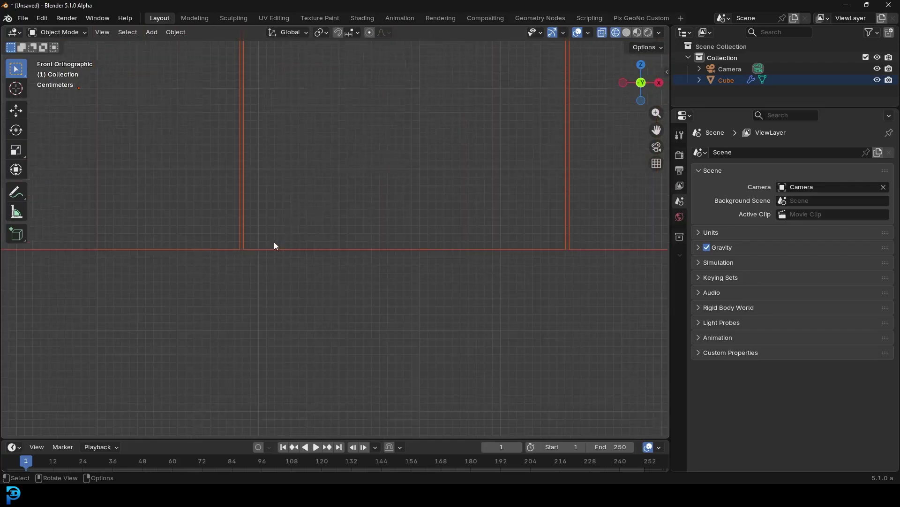
pyautogui.scroll(1, 380, 303)
pyautogui.press('g')
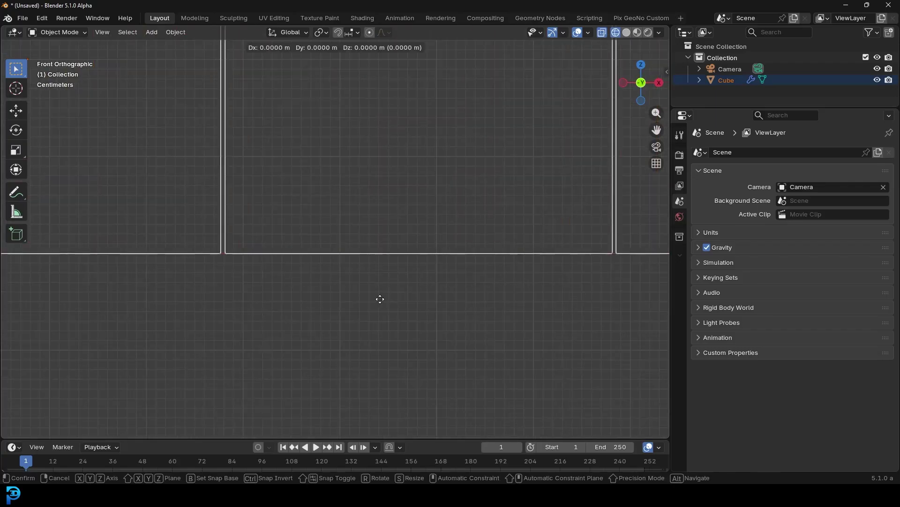
pyautogui.press('z')
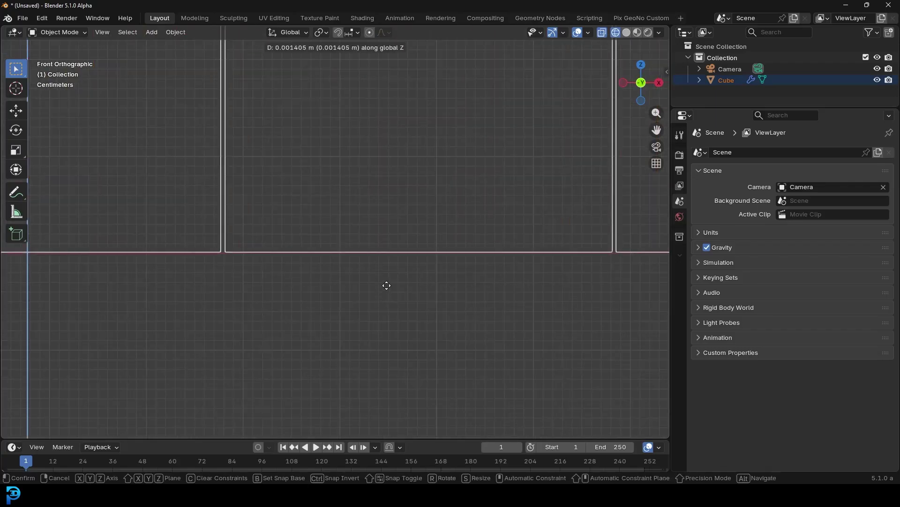
pyautogui.click(387, 276)
# Return the viewport to solid shading and deselect everything
pyautogui.scroll(-3, 385, 274)
pyautogui.press('z')
pyautogui.click(509, 257)
pyautogui.moveTo(509, 258)
pyautogui.mouseDown(button='middle')
pyautogui.moveTo(435, 235)
pyautogui.moveTo(429, 250)
pyautogui.moveTo(381, 243)
pyautogui.moveTo(375, 189)
pyautogui.mouseUp(button='middle')
pyautogui.hotkey('alt', 'a')
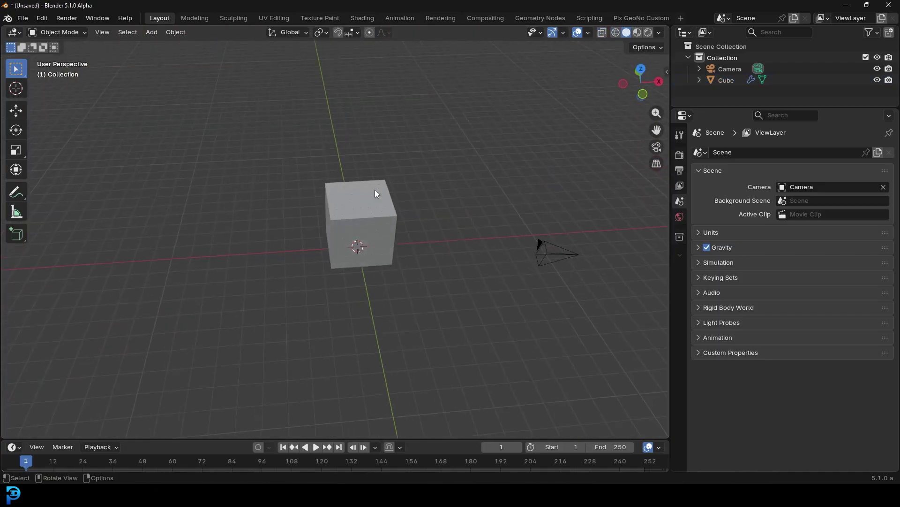
# Add a plane under the block, scale it up more than 25 times as a ground, and apply its scale
pyautogui.hotkey('shift', 'a')
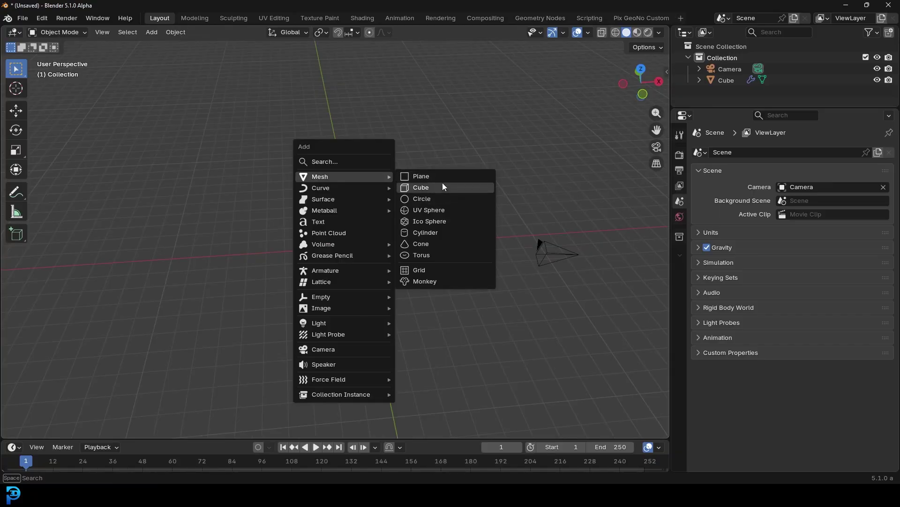
pyautogui.click(443, 176)
pyautogui.scroll(-6, 399, 245)
pyautogui.press('s')
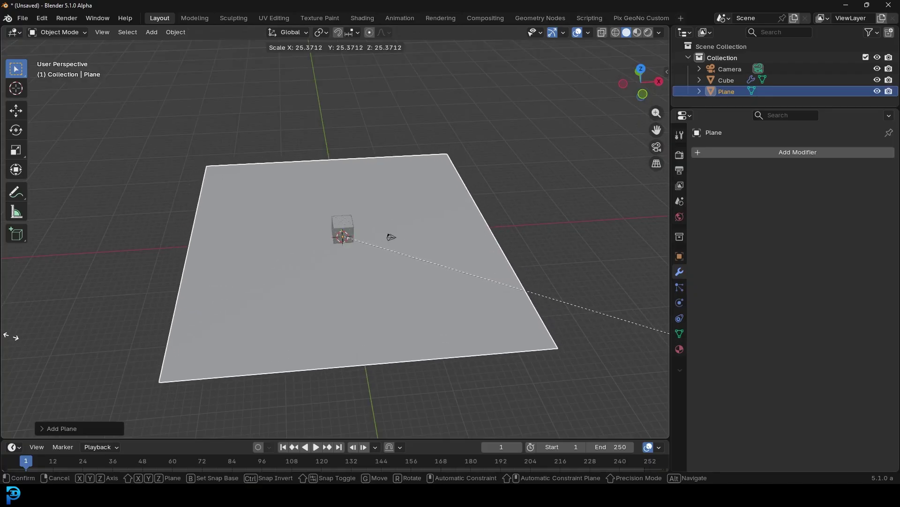
pyautogui.click(36, 338)
pyautogui.hotkey('ctrl', 'a')
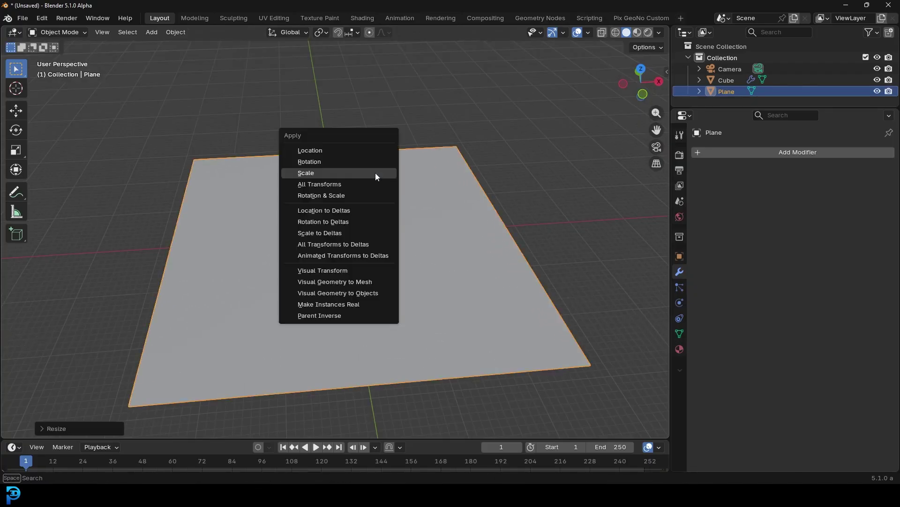
pyautogui.click(318, 172)
# Add a torus and move it up and along negative X in front view until it is clear of the cube block
pyautogui.scroll(5, 365, 183)
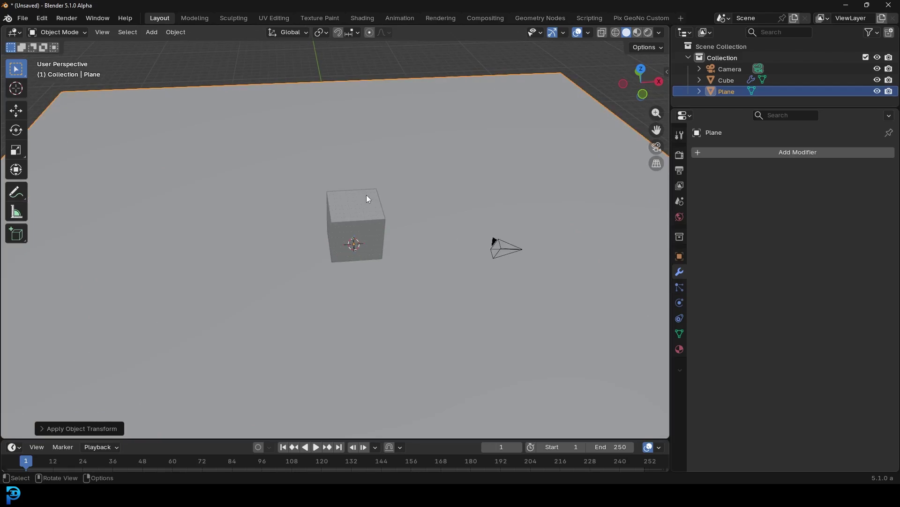
pyautogui.scroll(-2, 401, 213)
pyautogui.press('KP_1')
pyautogui.scroll(5, 416, 233)
pyautogui.click(384, 167)
pyautogui.scroll(1, 384, 167)
pyautogui.hotkey('shift', 'a')
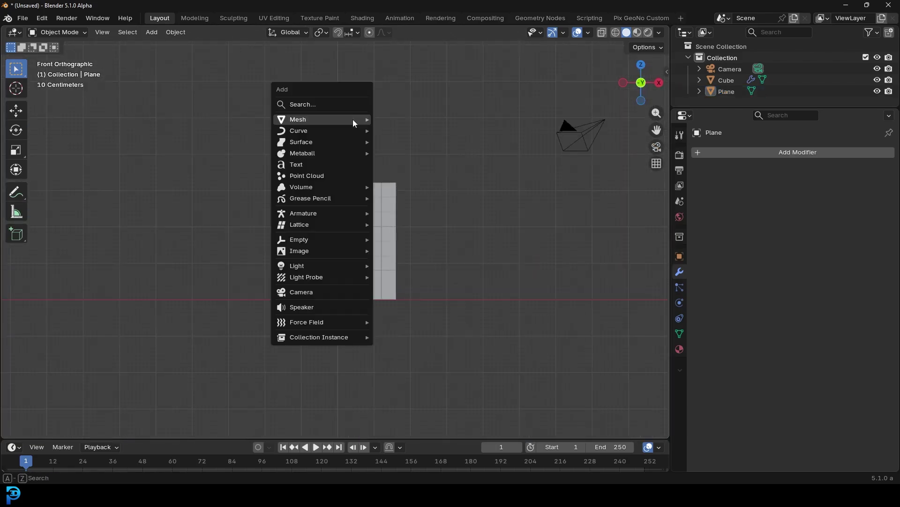
pyautogui.moveTo(293, 120)
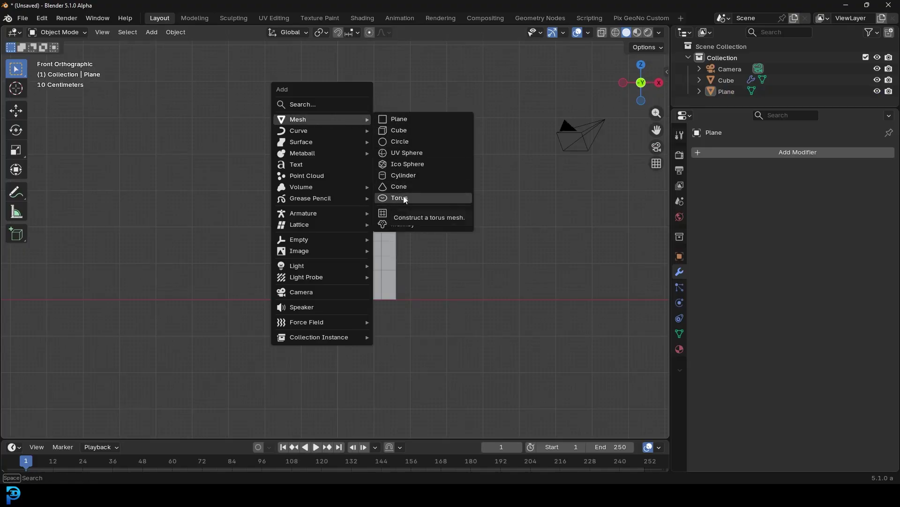
pyautogui.click(407, 196)
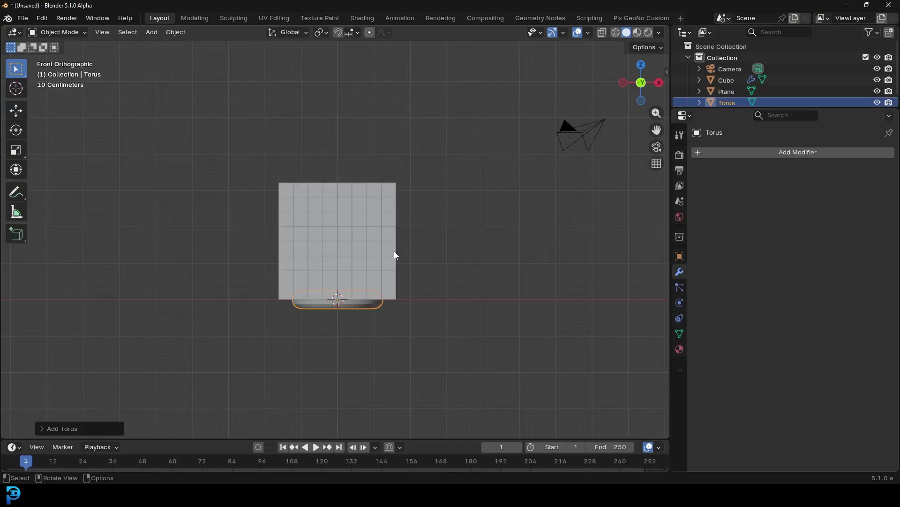
pyautogui.press('g')
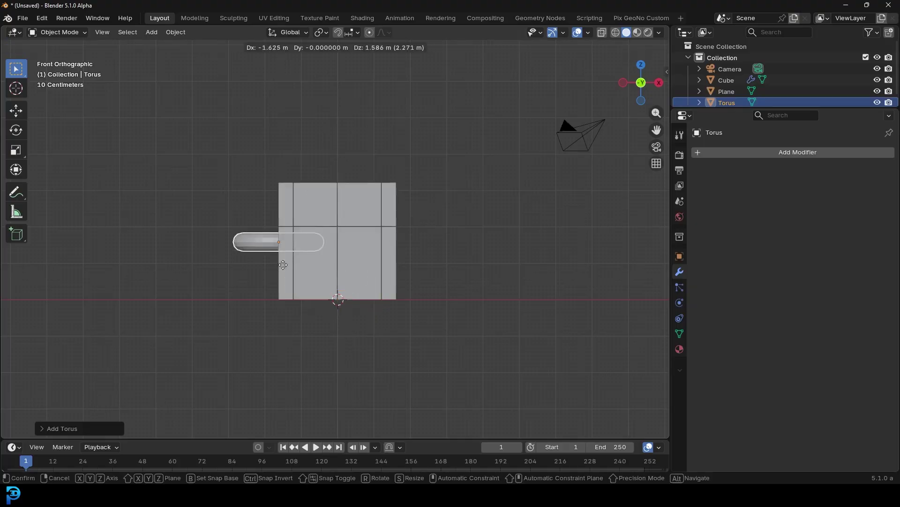
pyautogui.click(192, 245)
# Rotate the whole torus mesh 90° about the X axis in Edit Mode
pyautogui.press('KP_Decimal')
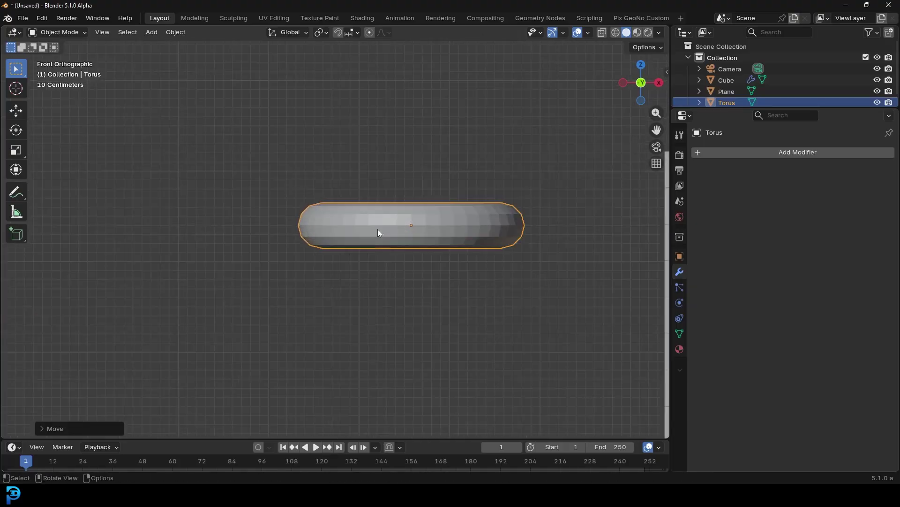
pyautogui.press('Tab')
pyautogui.keyDown('shift'); pyautogui.moveTo(438, 243); pyautogui.dragTo(382, 253, button='middle'); pyautogui.keyUp('shift')
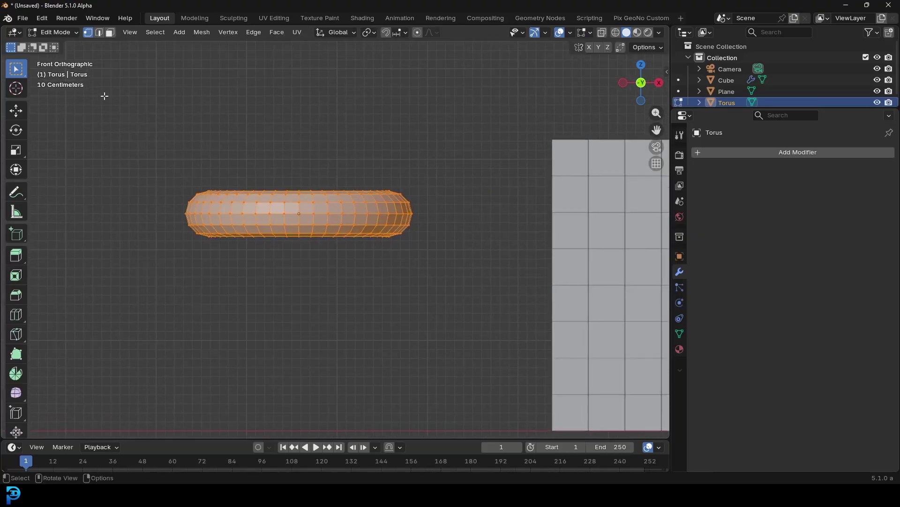
pyautogui.click(297, 164)
pyautogui.press('a')
pyautogui.write('rx90')
pyautogui.press('Return')
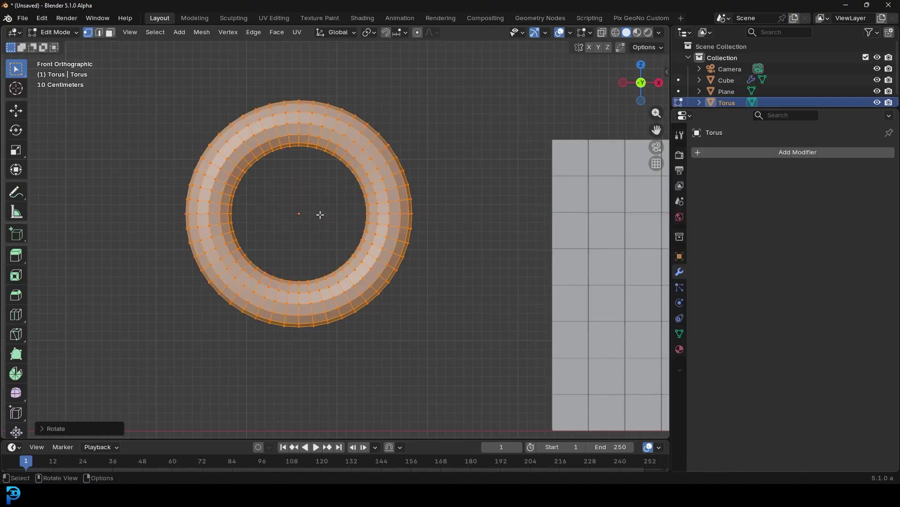
# In wireframe shading, select the upper half of the torus and extrude it upward along Z to form an elongated link with straight sides
pyautogui.scroll(-2, 318, 213)
pyautogui.press('z')
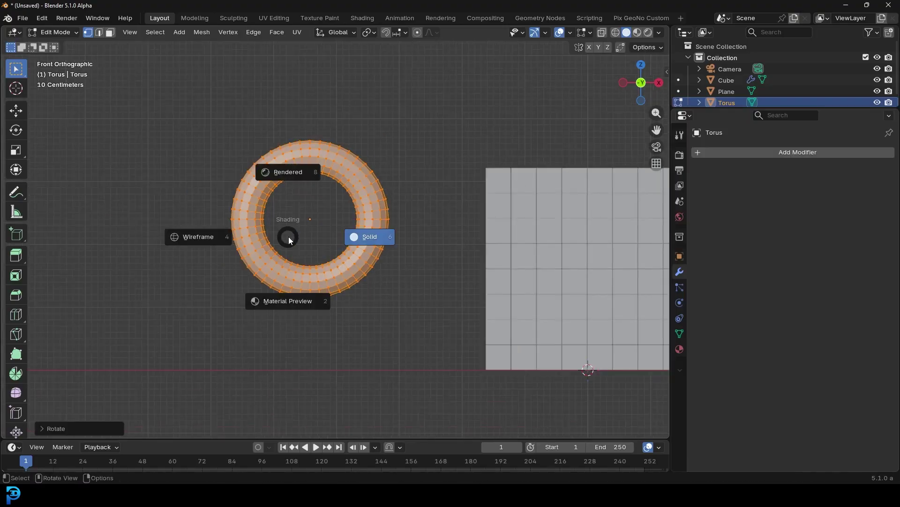
pyautogui.click(201, 240)
pyautogui.moveTo(137, 84); pyautogui.dragTo(441, 222)
pyautogui.scroll(3, 434, 223)
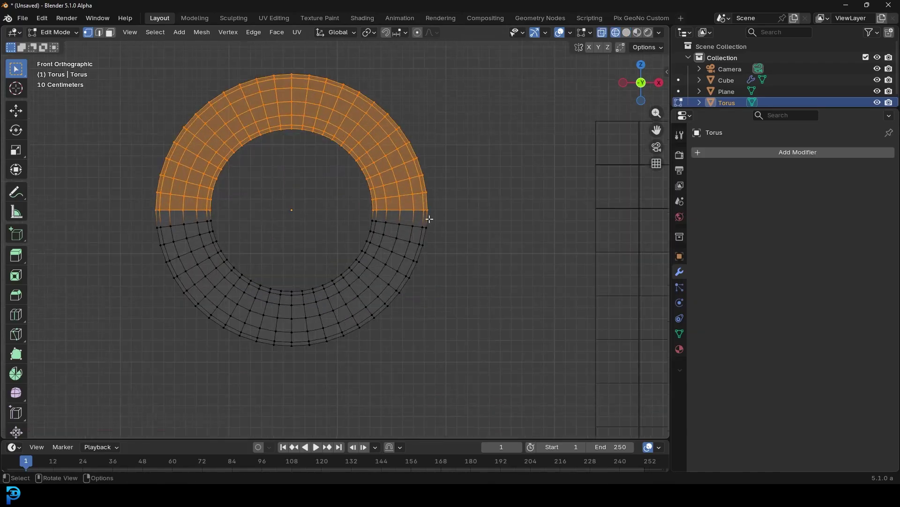
pyautogui.press('KP_Decimal')
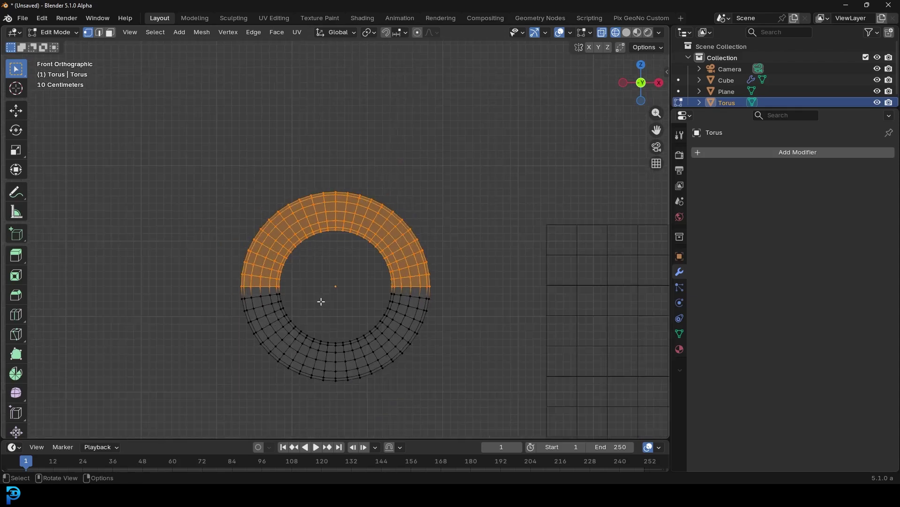
pyautogui.press('e')
pyautogui.press('z')
pyautogui.press('z')
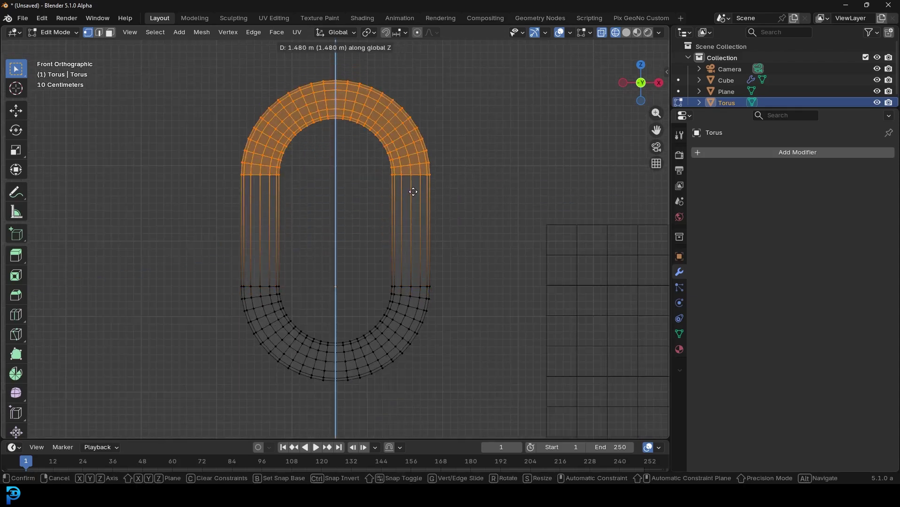
pyautogui.click(424, 221)
# Move the whole link mesh down about 0.6 m along Z so that it is centred on its origin
pyautogui.scroll(4, 342, 235)
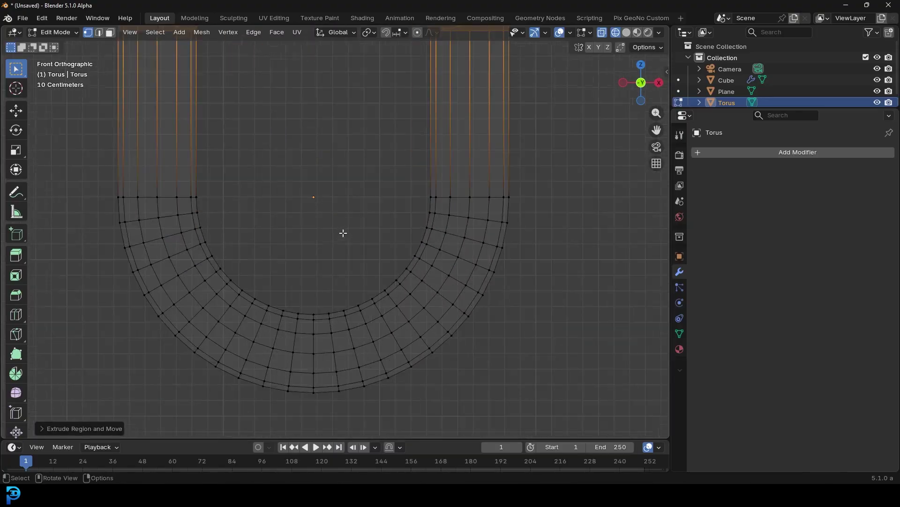
pyautogui.scroll(-3, 315, 200)
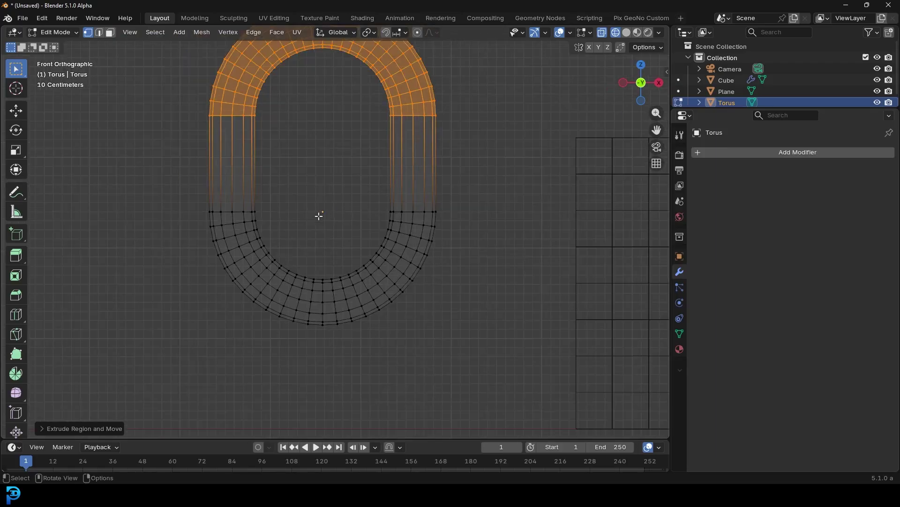
pyautogui.scroll(-2, 322, 223)
pyautogui.press('a')
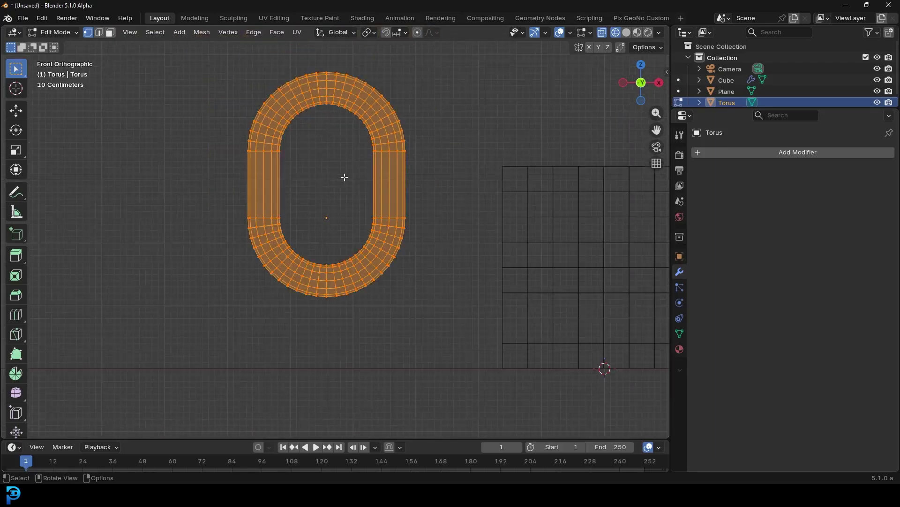
pyautogui.scroll(1, 336, 163)
pyautogui.press('g')
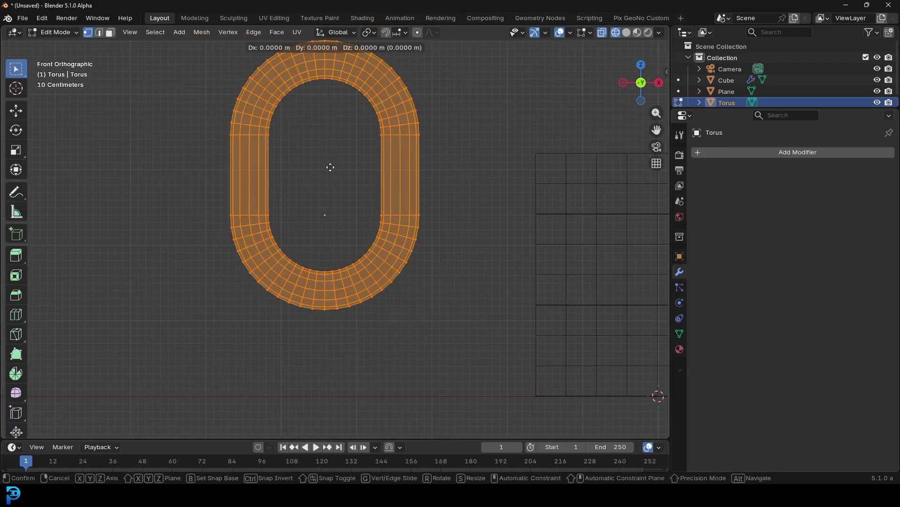
pyautogui.press('z')
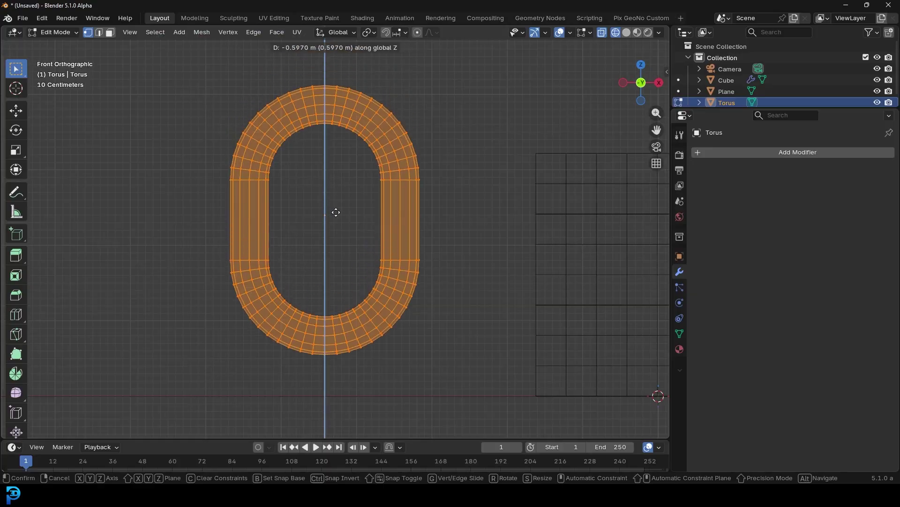
pyautogui.click(340, 209)
# Leave Edit Mode, return to solid shading and shade the link smooth
pyautogui.scroll(-3, 358, 205)
pyautogui.moveTo(358, 205); pyautogui.dragTo(371, 224, button='middle')
pyautogui.press('Tab')
pyautogui.press('z')
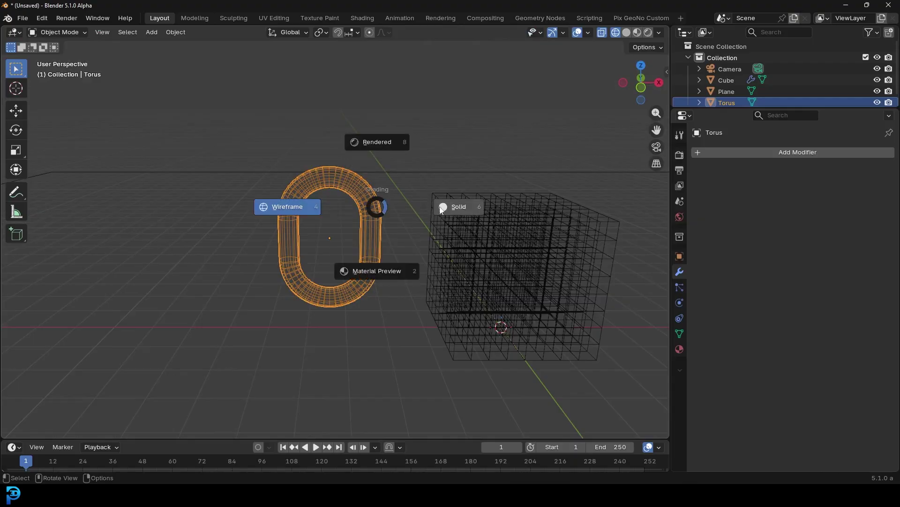
pyautogui.click(458, 204)
pyautogui.rightClick(310, 182)
pyautogui.click(311, 183)
# Scale the link down to a small fraction of its size, place it beside the cube block in front view and apply its scale
pyautogui.press('KP_1')
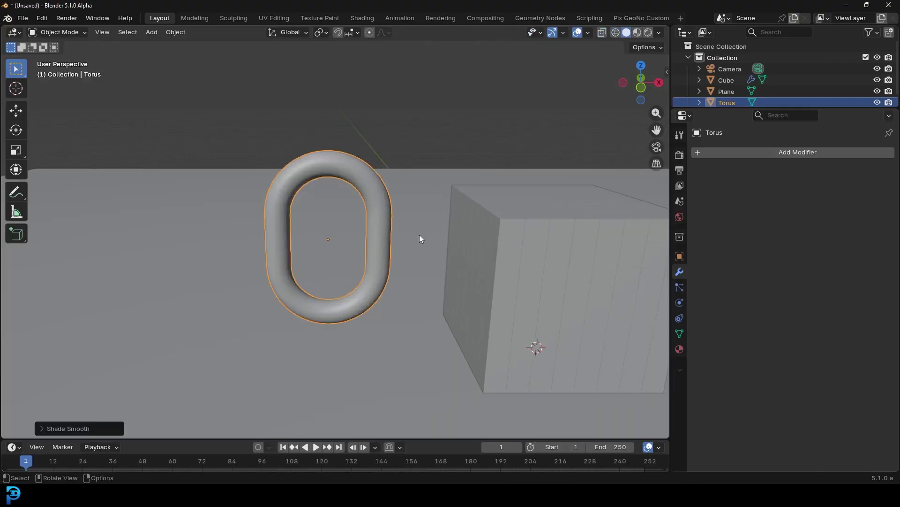
pyautogui.scroll(3, 420, 239)
pyautogui.press('s')
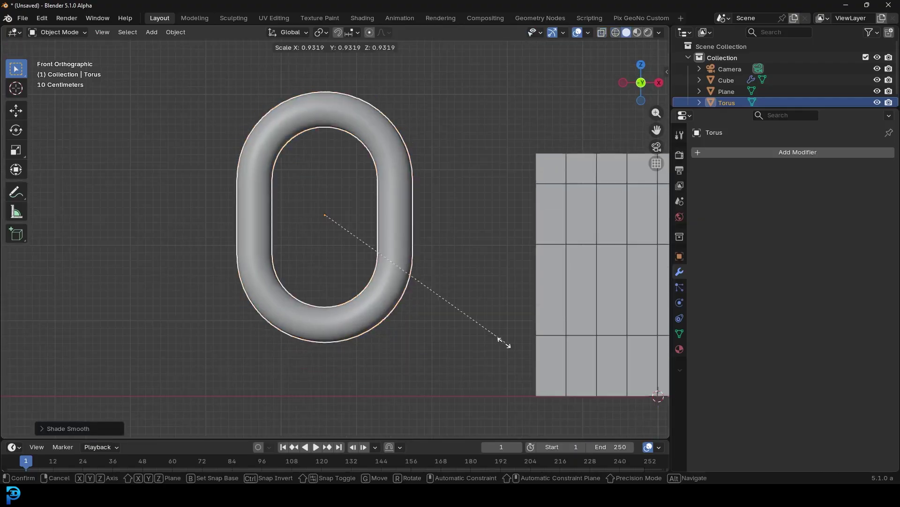
pyautogui.click(338, 237)
pyautogui.press('g')
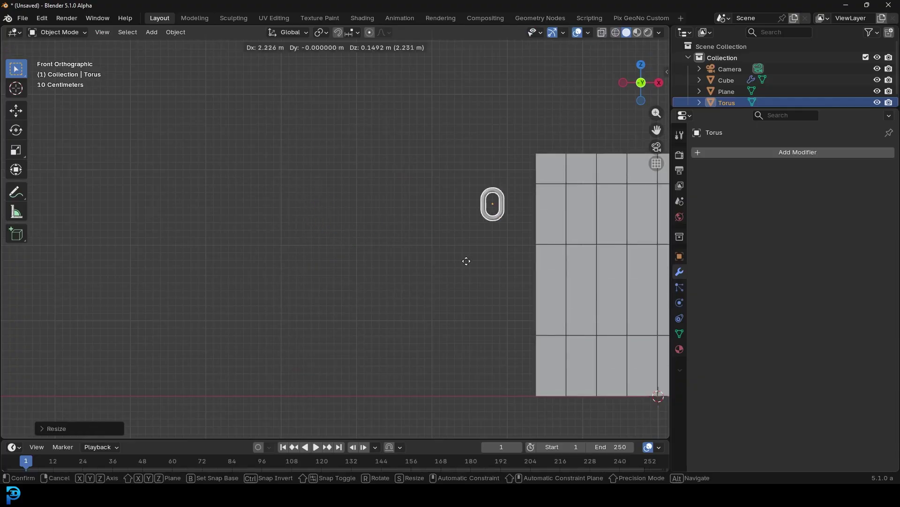
pyautogui.click(491, 257)
pyautogui.scroll(5, 452, 212)
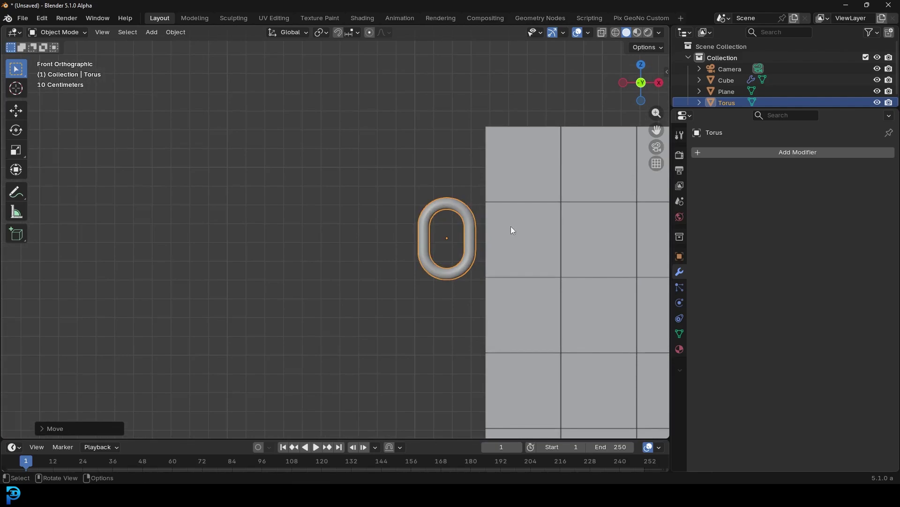
pyautogui.press('s')
pyautogui.click(480, 297)
pyautogui.hotkey('ctrl', 'a')
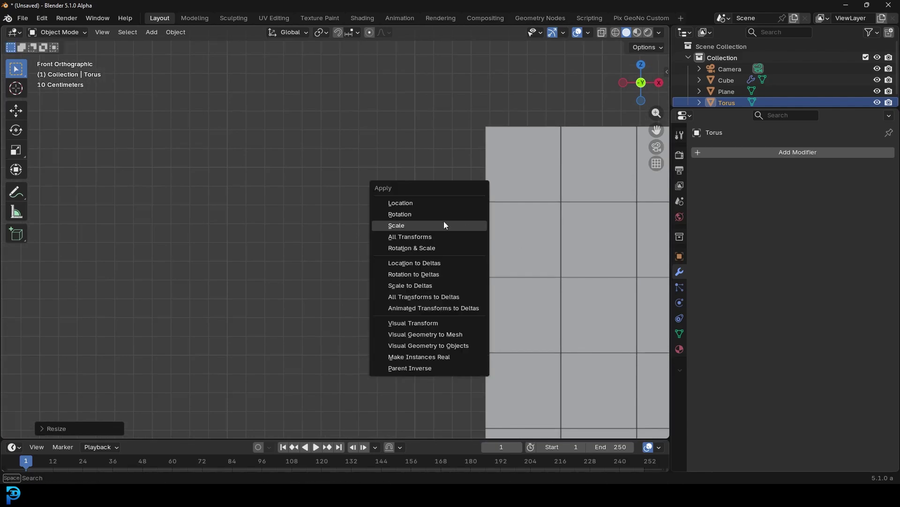
pyautogui.click(391, 226)
# Move the small link along negative X, well clear of the cube block and slightly above the block's mid-height
pyautogui.scroll(-3, 449, 241)
pyautogui.keyDown('shift'); pyautogui.moveTo(449, 241); pyautogui.dragTo(515, 268, button='middle'); pyautogui.keyUp('shift')
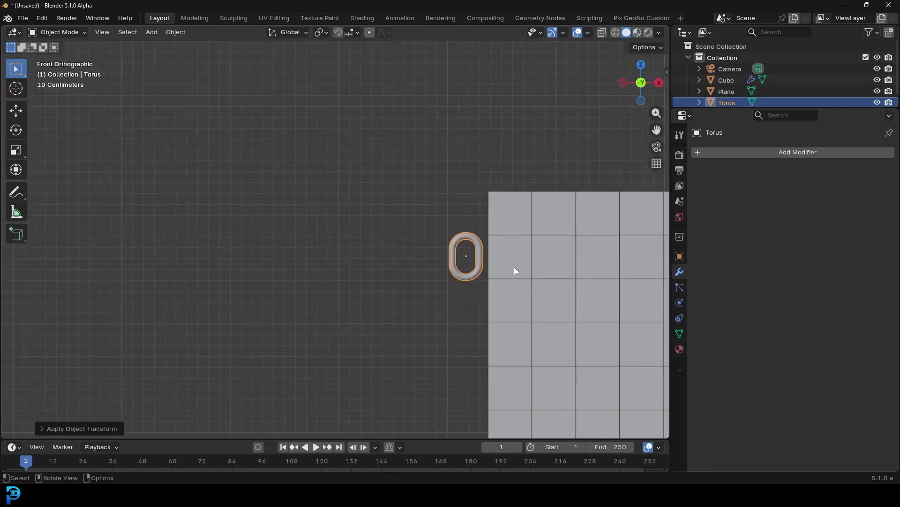
pyautogui.press('g')
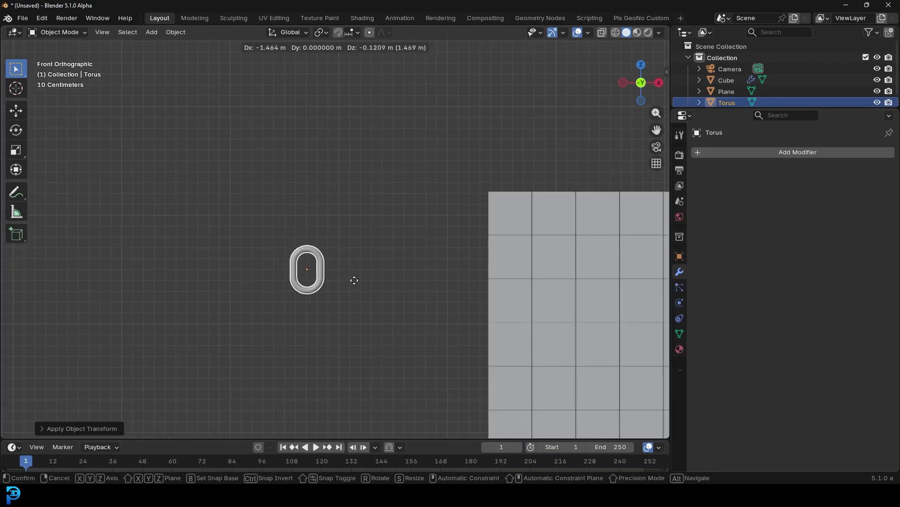
pyautogui.click(324, 365)
pyautogui.scroll(-6, 360, 370)
pyautogui.scroll(3, 362, 282)
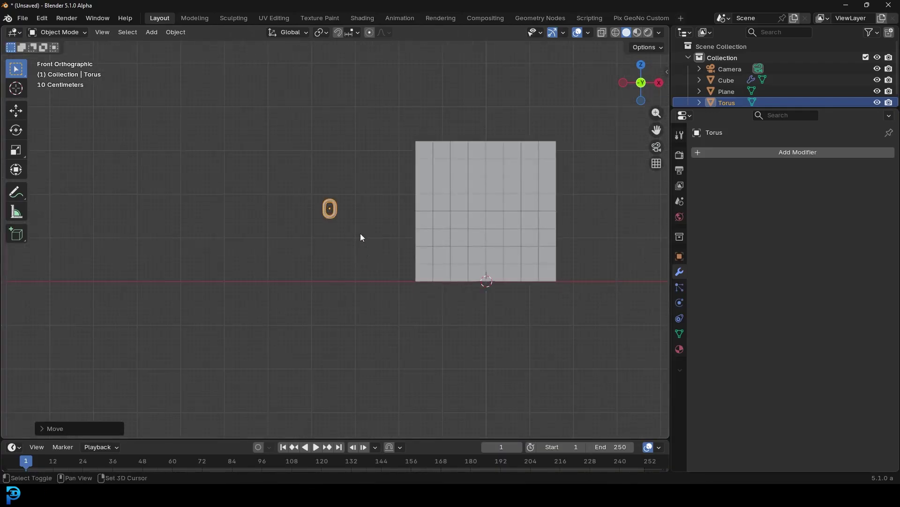
# Duplicate the link and raise the copy about 0.29 m along Z so its lower end overlaps the original's upper end
pyautogui.keyDown('shift'); pyautogui.moveTo(361, 242); pyautogui.dragTo(358, 294, button='middle'); pyautogui.keyUp('shift')
pyautogui.hotkey('shift', 'd')
pyautogui.scroll(7, 354, 281)
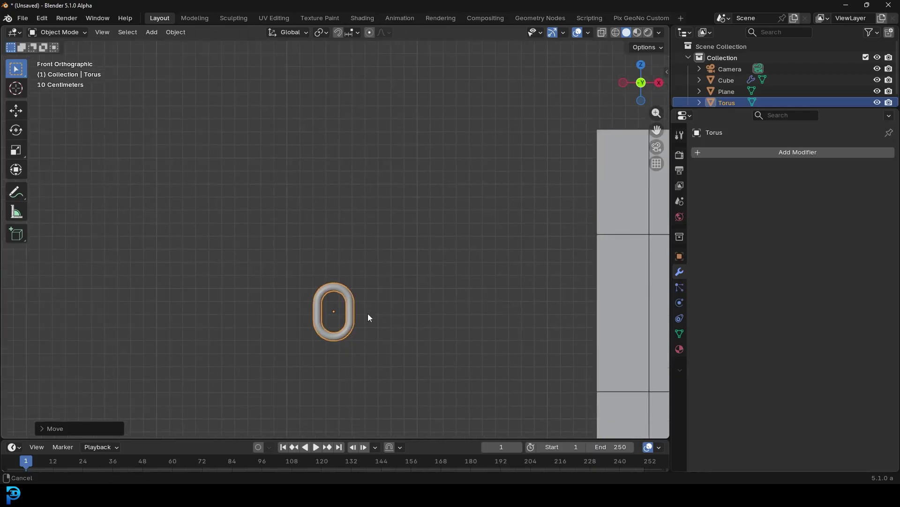
pyautogui.press('z')
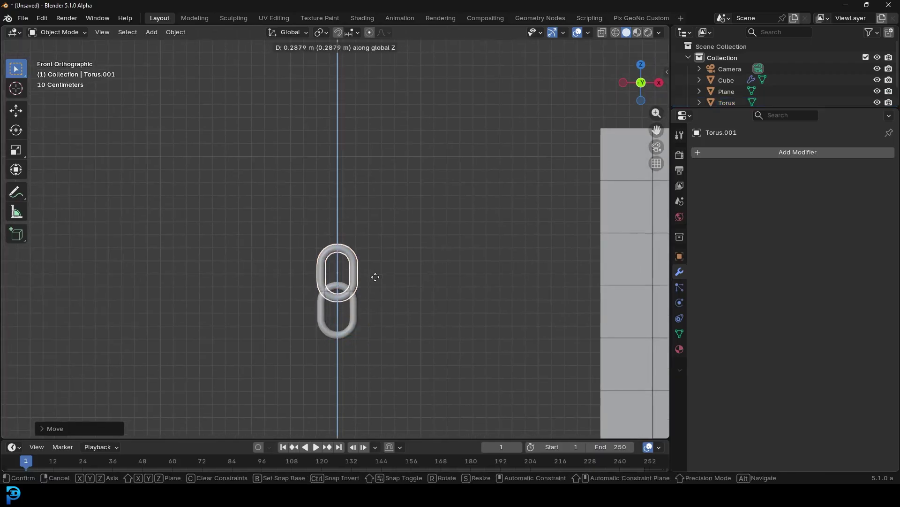
pyautogui.click(374, 276)
# Rotate the duplicated link 90° about the Z axis so the two links interlock
pyautogui.scroll(3, 374, 275)
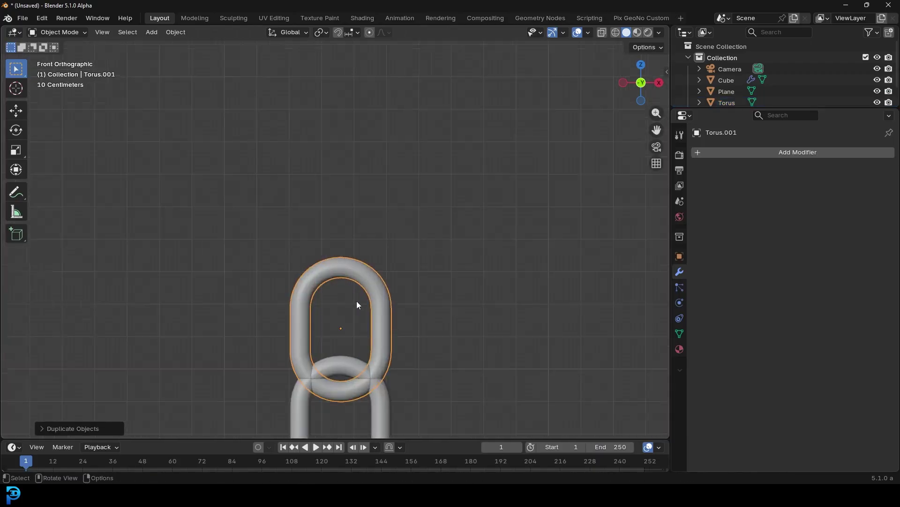
pyautogui.keyDown('shift'); pyautogui.moveTo(356, 305); pyautogui.dragTo(349, 249, button='middle'); pyautogui.keyUp('shift')
pyautogui.scroll(4, 389, 239)
pyautogui.press('r')
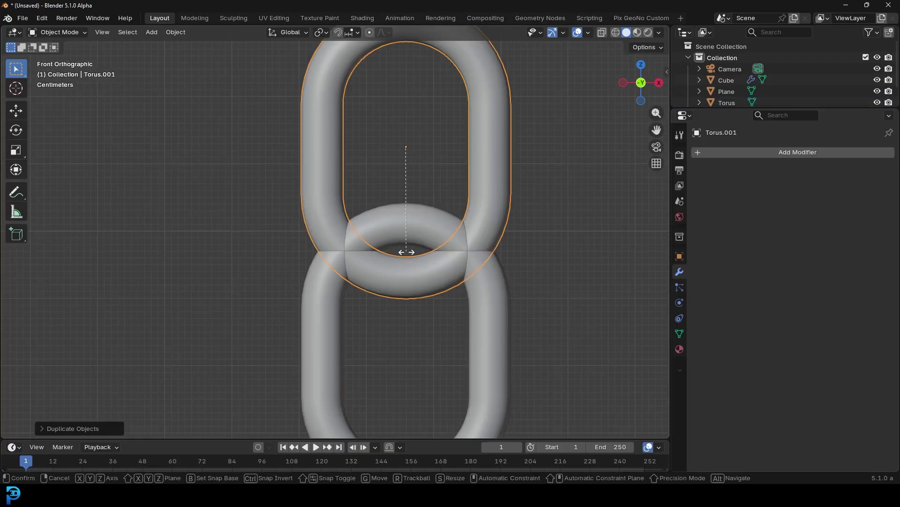
pyautogui.press('z')
pyautogui.write('90')
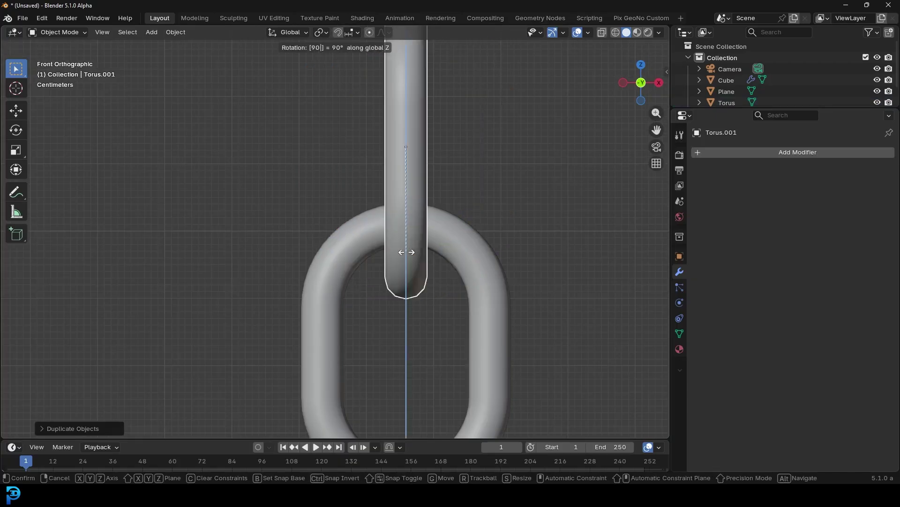
pyautogui.press('Return')
# Select both links and duplicate them upward along Z so the copied pair hooks onto the first pair
pyautogui.moveTo(407, 251); pyautogui.dragTo(321, 207, button='middle')
pyautogui.moveTo(389, 191); pyautogui.dragTo(301, 111)
pyautogui.moveTo(302, 118); pyautogui.dragTo(359, 177, button='middle')
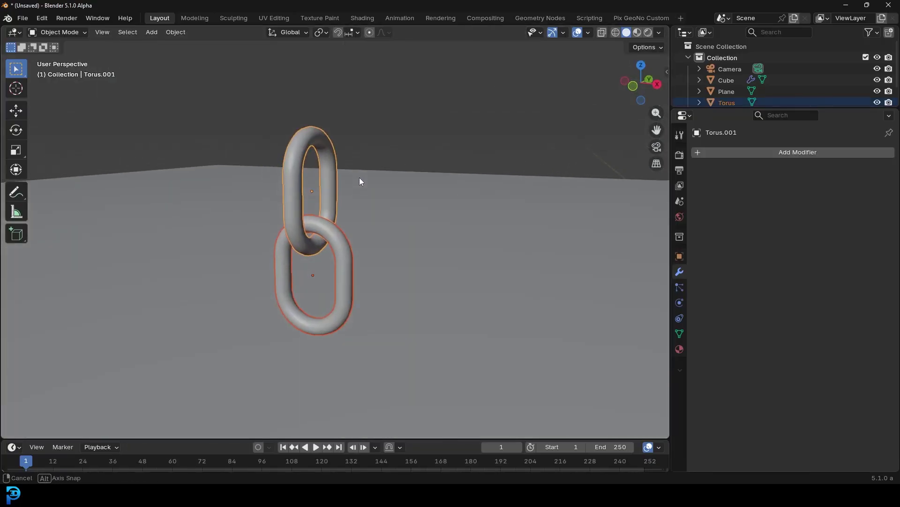
pyautogui.hotkey('shift', 'd')
pyautogui.press('z')
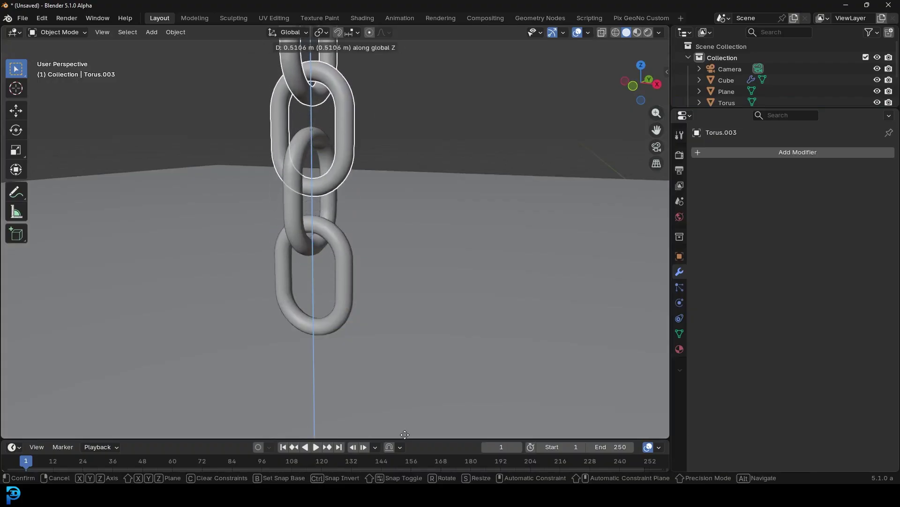
pyautogui.click(415, 408)
# Repeat the pair duplication upward until the chain has 20 links
pyautogui.keyDown('ctrl'); pyautogui.moveTo(274, 142); pyautogui.dragTo(368, 346, button='middle'); pyautogui.keyUp('ctrl')
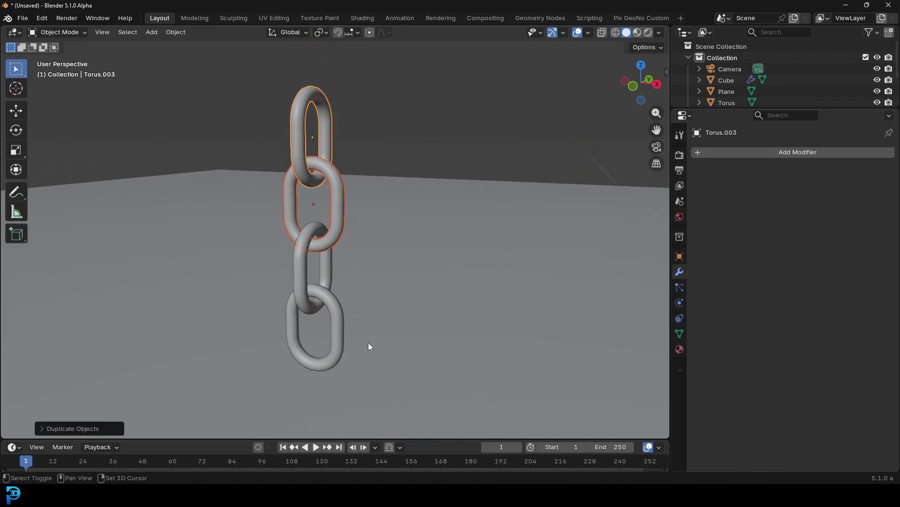
pyautogui.hotkey('shift', 'r')
pyautogui.hotkey('shift', 'r')
pyautogui.hotkey('shift', 'r')
pyautogui.hotkey('shift', 'r')
pyautogui.hotkey('shift', 'r')
pyautogui.hotkey('shift', 'r')
pyautogui.scroll(-8, 375, 319)
pyautogui.hotkey('shift', 'r')
pyautogui.hotkey('shift', 'r')
pyautogui.hotkey('shift', 'r')
pyautogui.hotkey('shift', 'r')
pyautogui.hotkey('shift', 'r')
pyautogui.hotkey('shift', 'r')
pyautogui.hotkey('shift', 'r')
pyautogui.hotkey('shift', 'r')
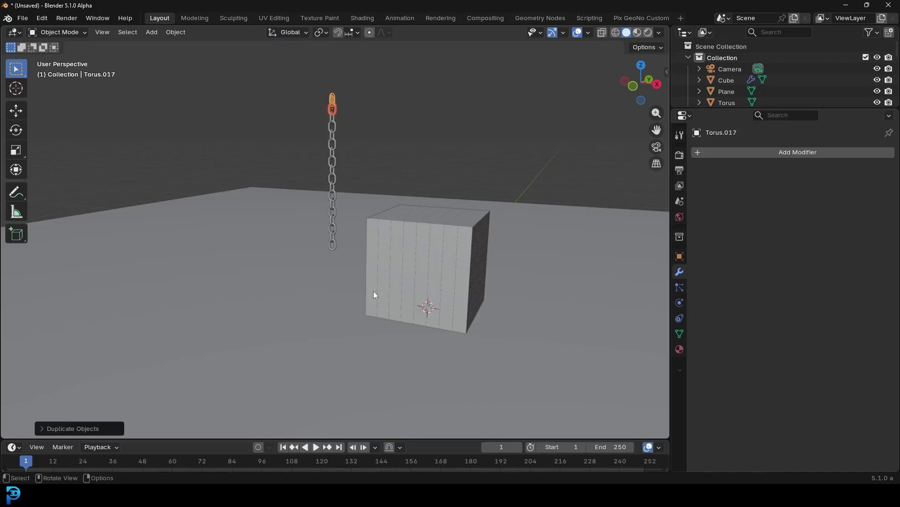
pyautogui.scroll(-5, 378, 317)
pyautogui.hotkey('shift', 'r')
pyautogui.hotkey('shift', 'r')
# In front view, duplicate the second-lowest link and move the copy down along Z to hang from the lowest link
pyautogui.moveTo(404, 235); pyautogui.dragTo(390, 218, button='middle')
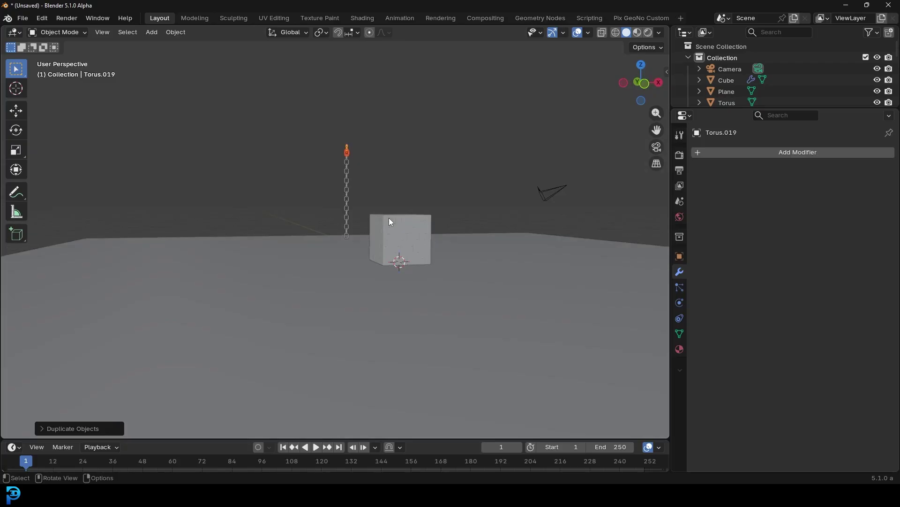
pyautogui.press('KP_1')
pyautogui.scroll(10, 390, 218)
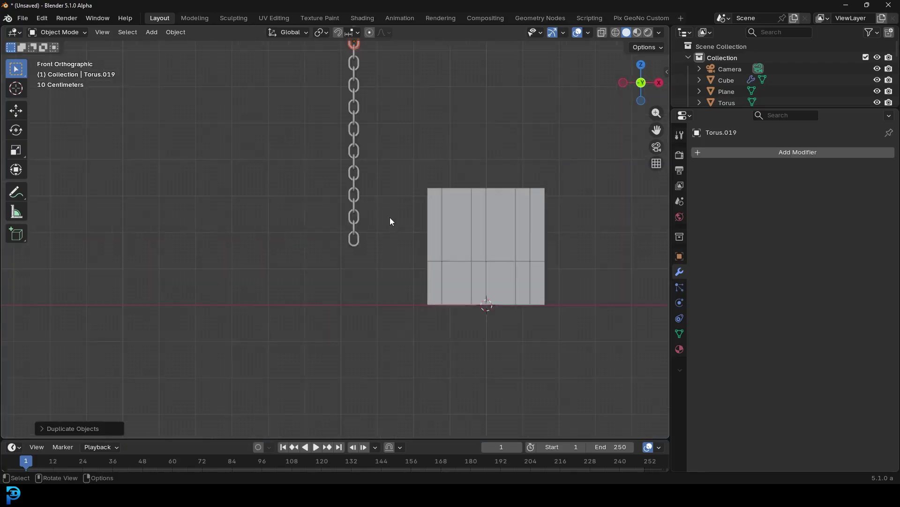
pyautogui.click(373, 272)
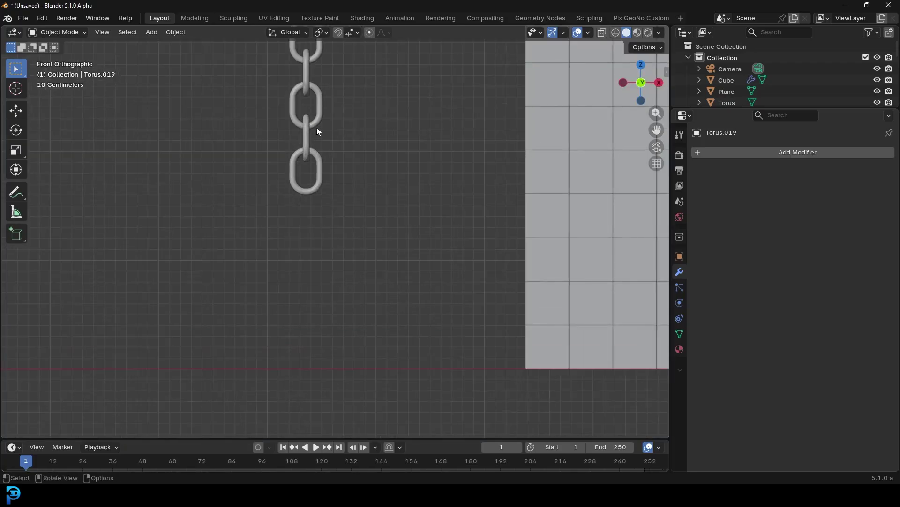
pyautogui.scroll(1, 303, 132)
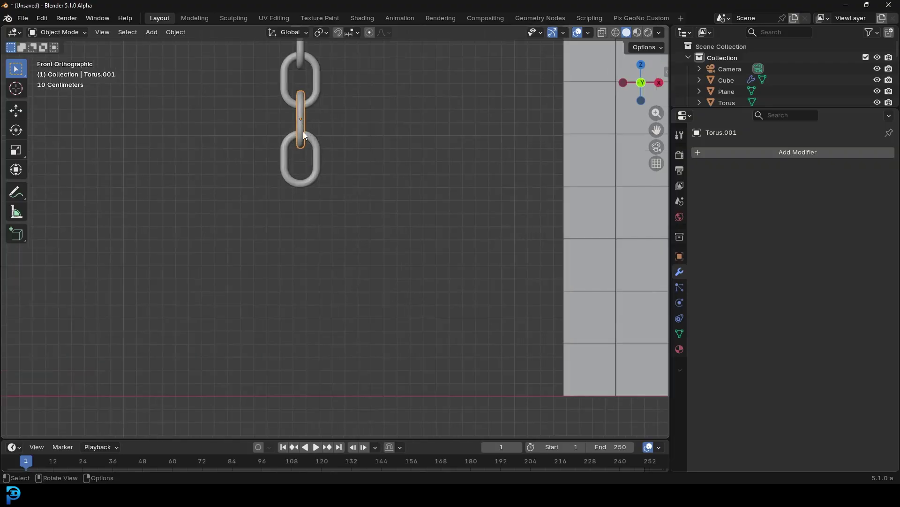
pyautogui.keyDown('shift'); pyautogui.moveTo(300, 119); pyautogui.dragTo(331, 129, button='middle'); pyautogui.keyUp('shift')
pyautogui.hotkey('shift', 'd')
pyautogui.press('z')
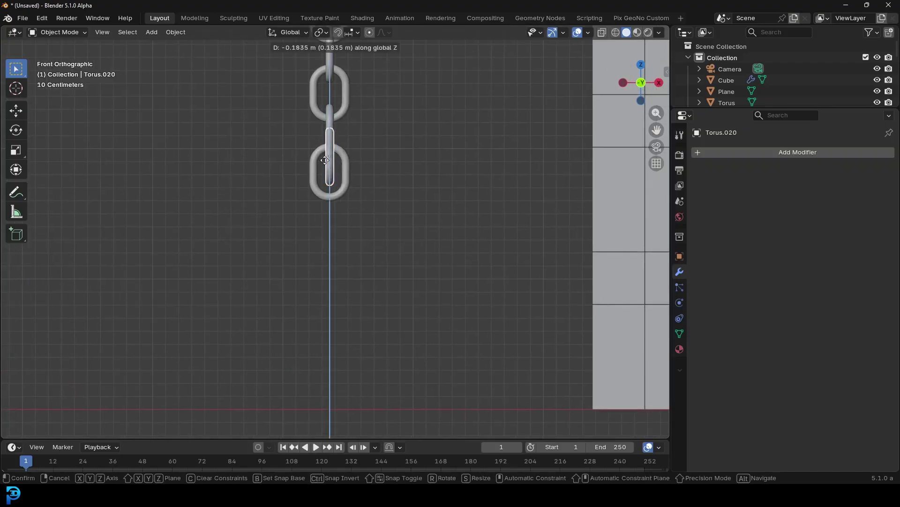
pyautogui.click(323, 210)
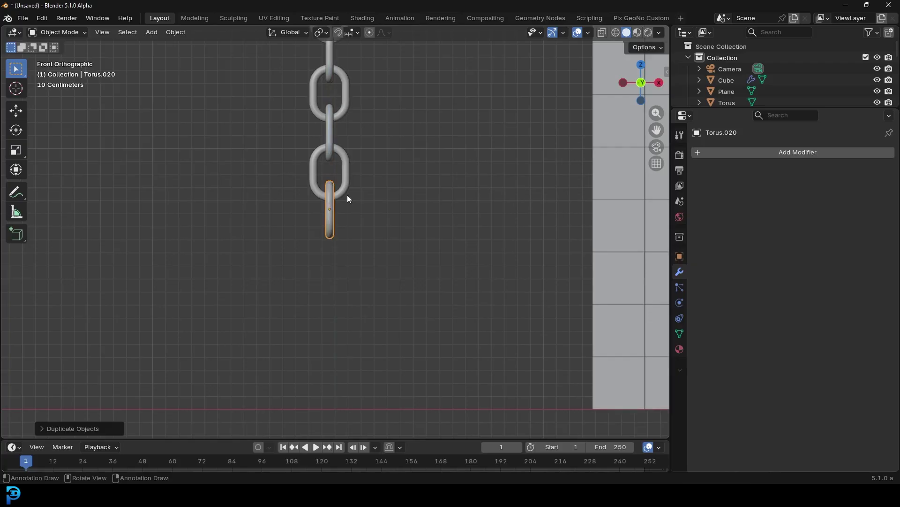
# Add a UV sphere inside the lowest link's mesh and move it directly beneath the chain
pyautogui.press('Tab')
pyautogui.hotkey('alt', 'a')
pyautogui.scroll(-2, 363, 186)
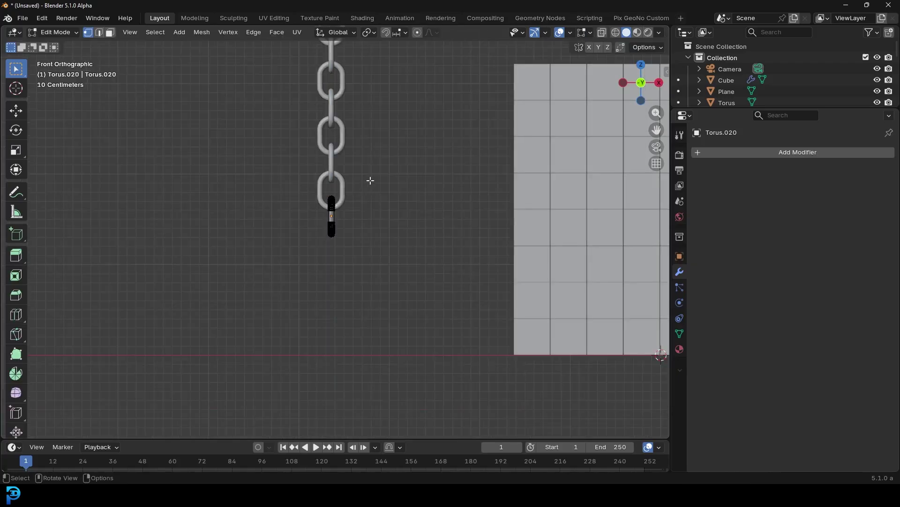
pyautogui.hotkey('shift', 'a')
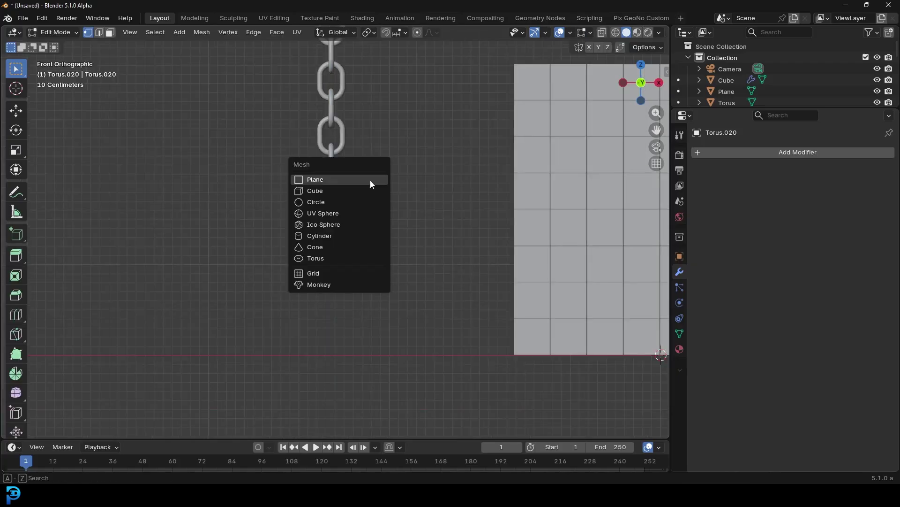
pyautogui.click(315, 213)
pyautogui.scroll(-5, 469, 272)
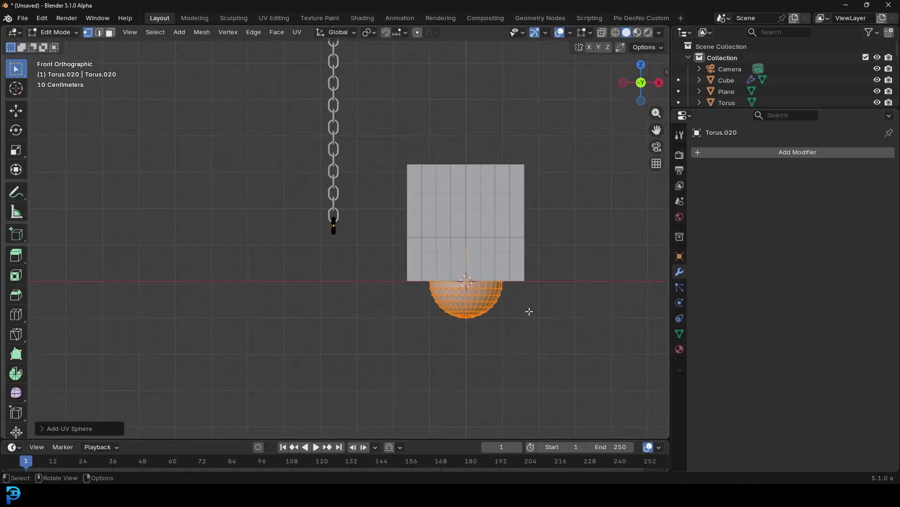
pyautogui.press('g')
pyautogui.click(394, 280)
pyautogui.scroll(8, 428, 283)
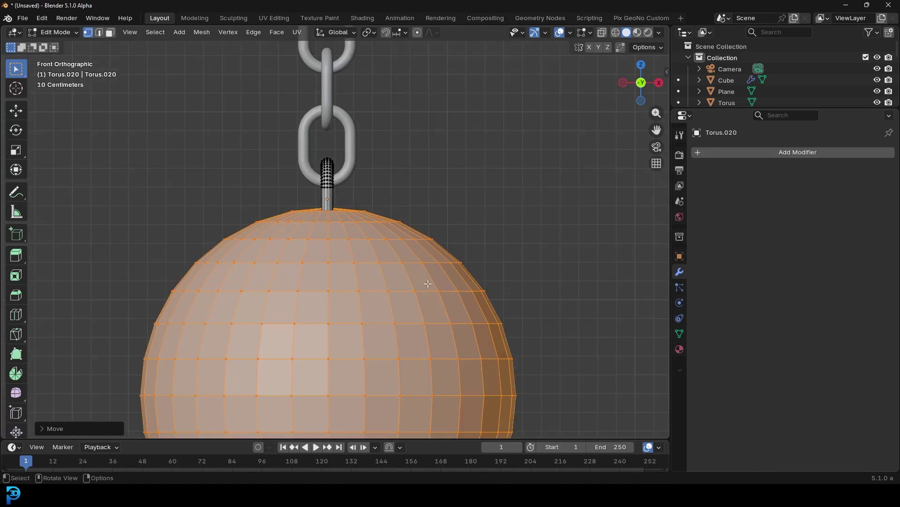
# Scale the sphere down and move it up so its top meets the lowest link
pyautogui.scroll(2, 428, 283)
pyautogui.press('s')
pyautogui.click(425, 345)
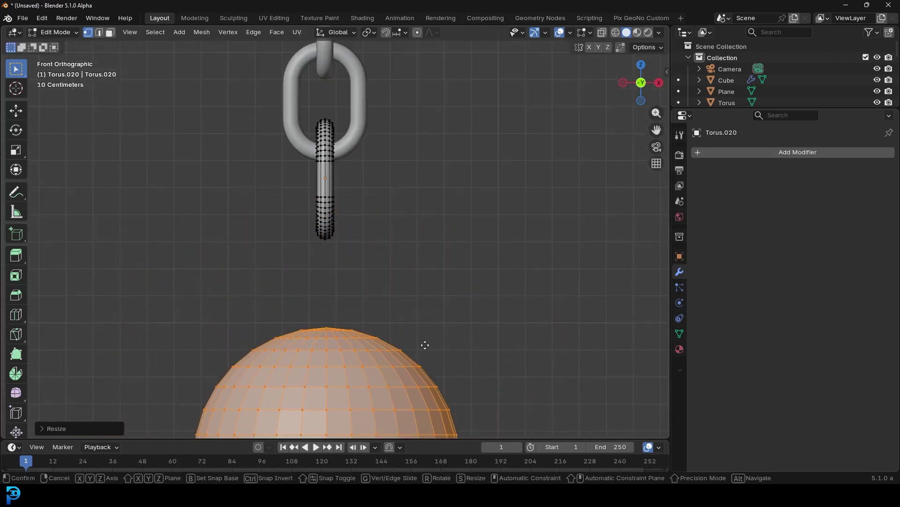
pyautogui.press('g')
pyautogui.press('z')
pyautogui.click(464, 193)
pyautogui.press('g')
pyautogui.click(428, 247)
# Enlarge the sphere and lower it along Z so the last link sticks out of its top
pyautogui.scroll(-10, 369, 259)
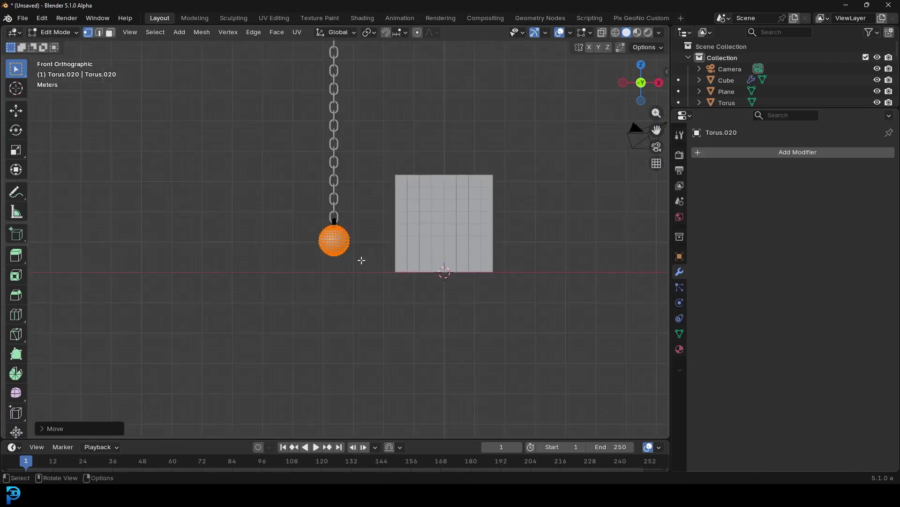
pyautogui.press('s')
pyautogui.click(375, 279)
pyautogui.scroll(5, 362, 244)
pyautogui.press('g')
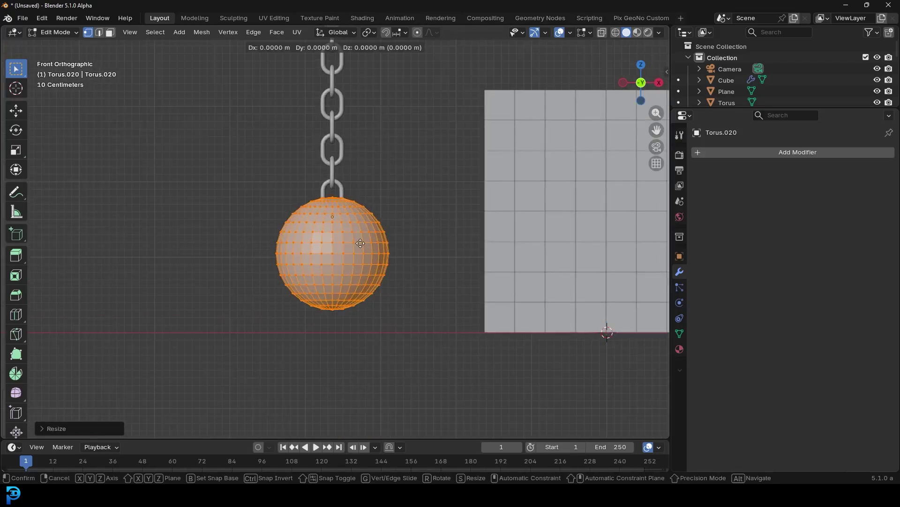
pyautogui.press('z')
pyautogui.click(360, 264)
# Leave mesh editing and apply smooth shading to the wrecking ball with its attached link
pyautogui.moveTo(360, 264); pyautogui.dragTo(430, 211, button='middle')
pyautogui.press('Tab')
pyautogui.rightClick(405, 240)
pyautogui.click(383, 241)
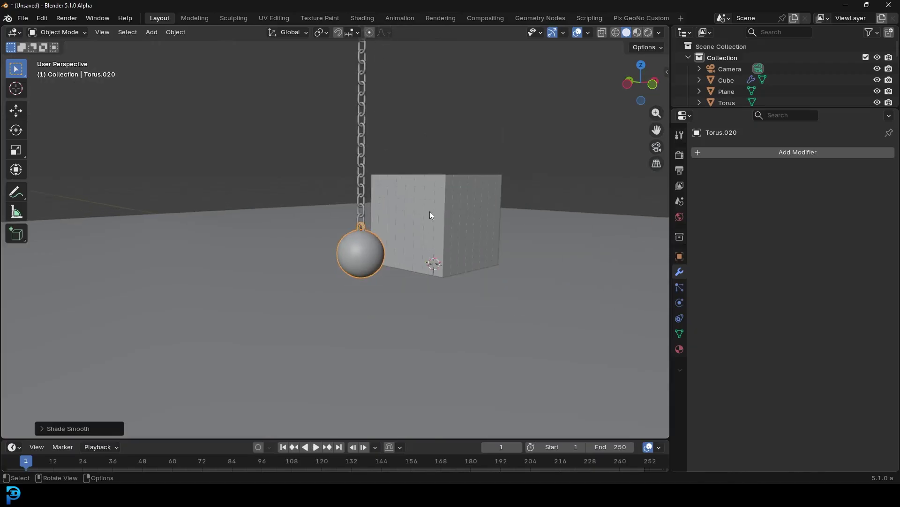
# In front view, select the whole chain with the ball, raise it along Z above the ground, and deselect it
pyautogui.press('KP_1')
pyautogui.scroll(-5, 380, 214)
pyautogui.moveTo(288, 110); pyautogui.dragTo(342, 244)
pyautogui.scroll(3, 343, 243)
pyautogui.press('g')
pyautogui.press('z')
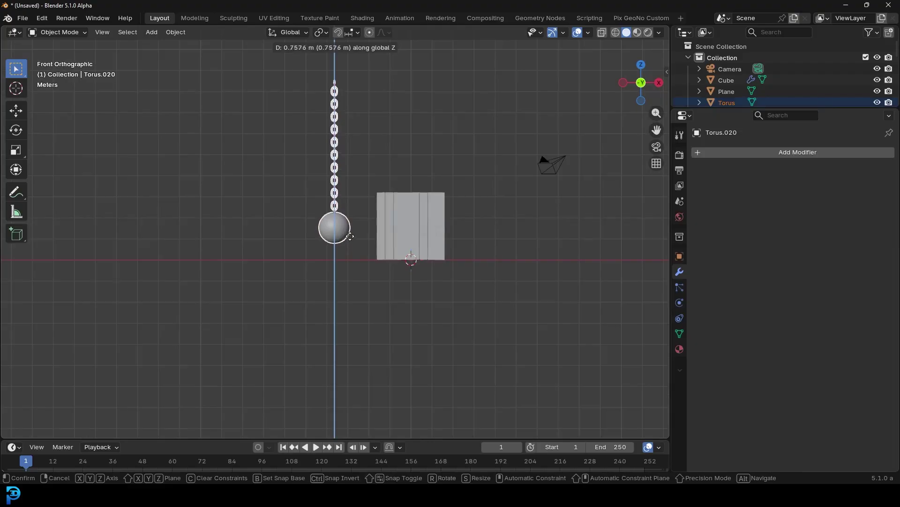
pyautogui.click(351, 233)
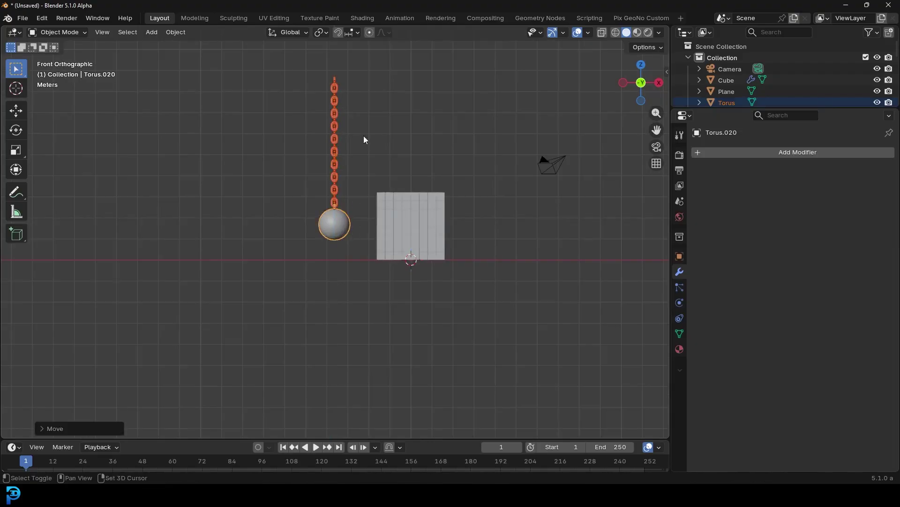
pyautogui.keyDown('shift'); pyautogui.moveTo(364, 136); pyautogui.dragTo(342, 161, button='middle'); pyautogui.keyUp('shift')
pyautogui.click(344, 161)
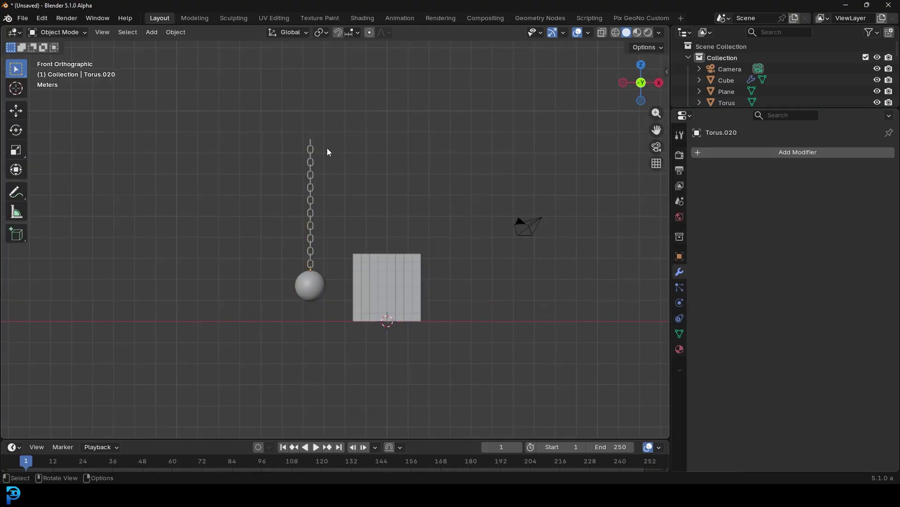
# Select all chain links above the wrecking ball, with the topmost link as the active object
pyautogui.scroll(2, 244, 302)
pyautogui.moveTo(249, 336); pyautogui.dragTo(220, 203)
pyautogui.moveTo(237, 72); pyautogui.dragTo(355, 286)
pyautogui.press('g')
pyautogui.press('Escape')
pyautogui.scroll(2, 297, 293)
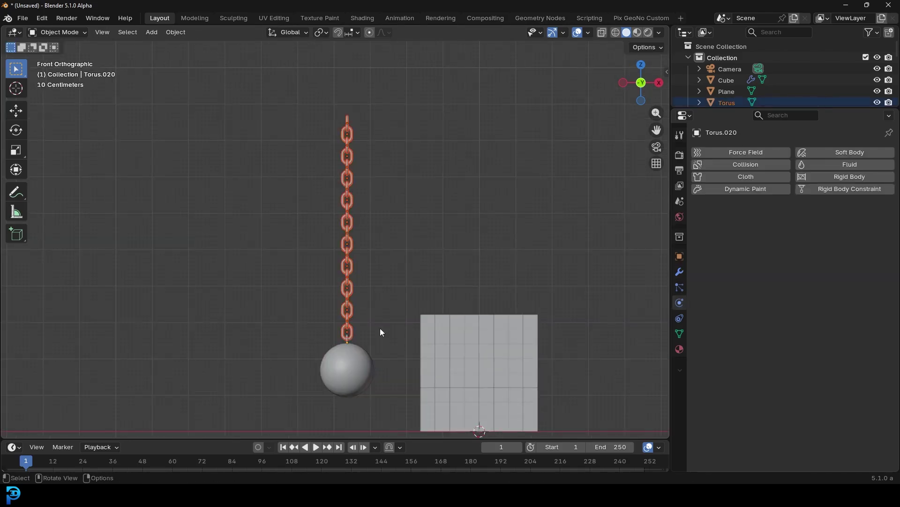
pyautogui.press('g')
pyautogui.press('Escape')
pyautogui.press('g')
pyautogui.press('Escape')
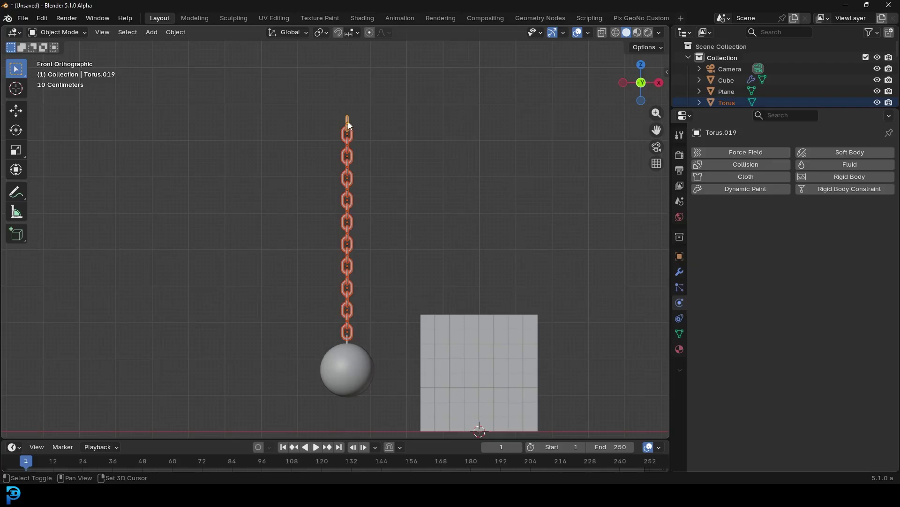
# Add an active rigid body to the topmost link with a Mesh collision shape and a mass of 0.3 kg
pyautogui.click(853, 178)
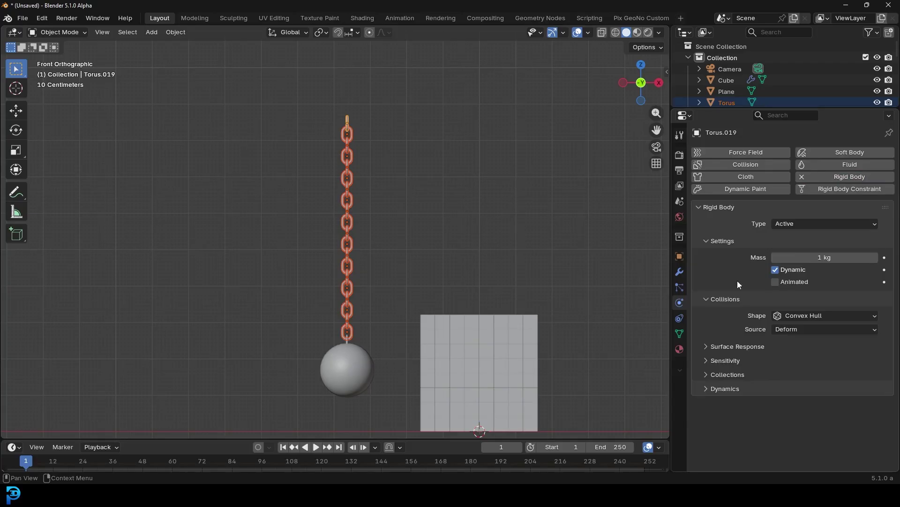
pyautogui.click(788, 315)
pyautogui.click(793, 402)
pyautogui.click(831, 257)
pyautogui.write('.3')
pyautogui.press('Return')
# Copy the topmost link's rigid body settings to all selected links and check them on a middle link
pyautogui.scroll(1, 355, 156)
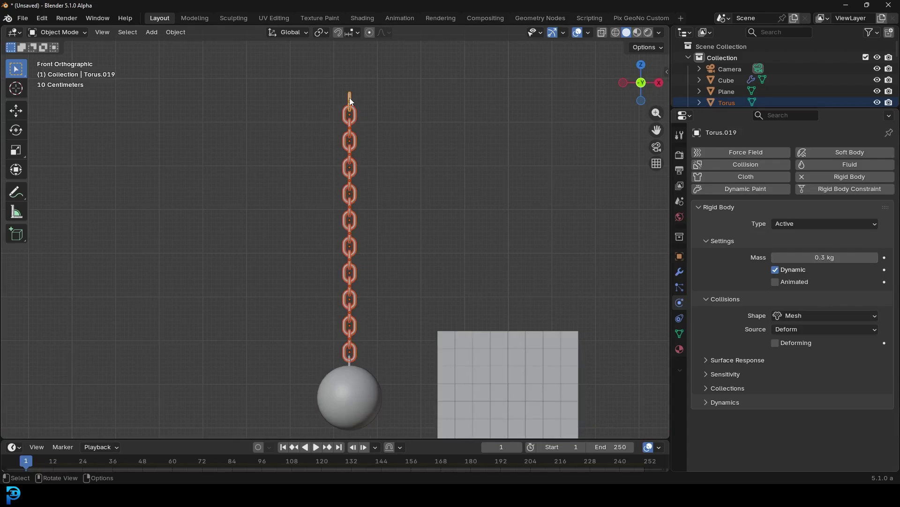
pyautogui.press('F3')
pyautogui.write('copy from')
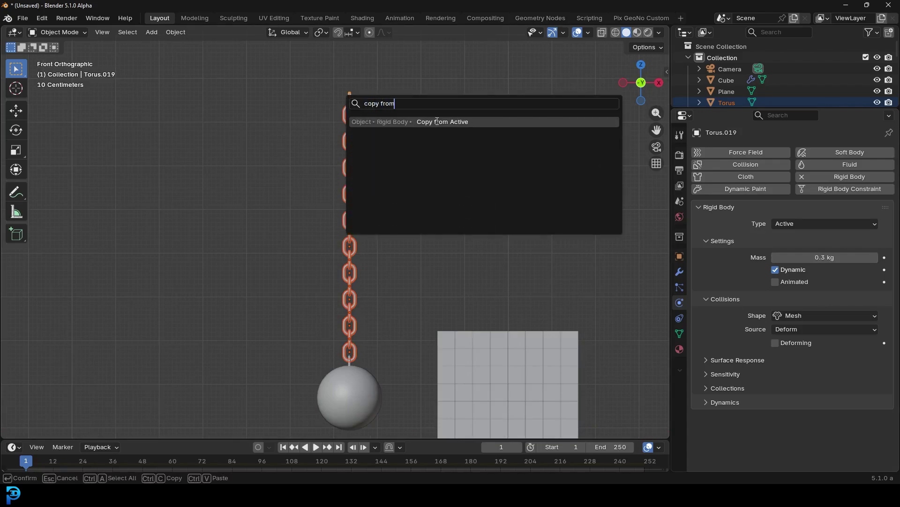
pyautogui.click(436, 122)
pyautogui.click(357, 140)
pyautogui.click(348, 212)
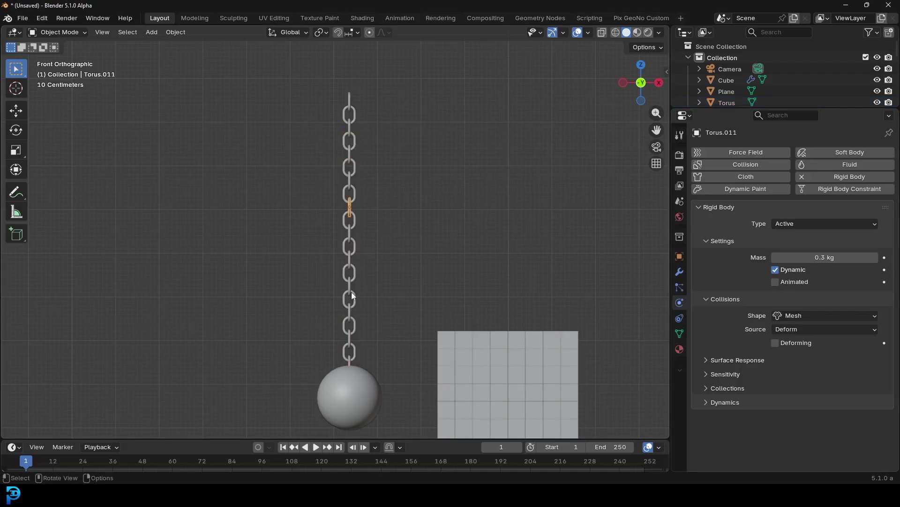
# Give the wrecking ball an active rigid body with a mass of 2 kg and a Mesh collision shape
pyautogui.keyDown('shift'); pyautogui.moveTo(384, 367); pyautogui.dragTo(359, 250, button='middle'); pyautogui.keyUp('shift')
pyautogui.click(343, 256)
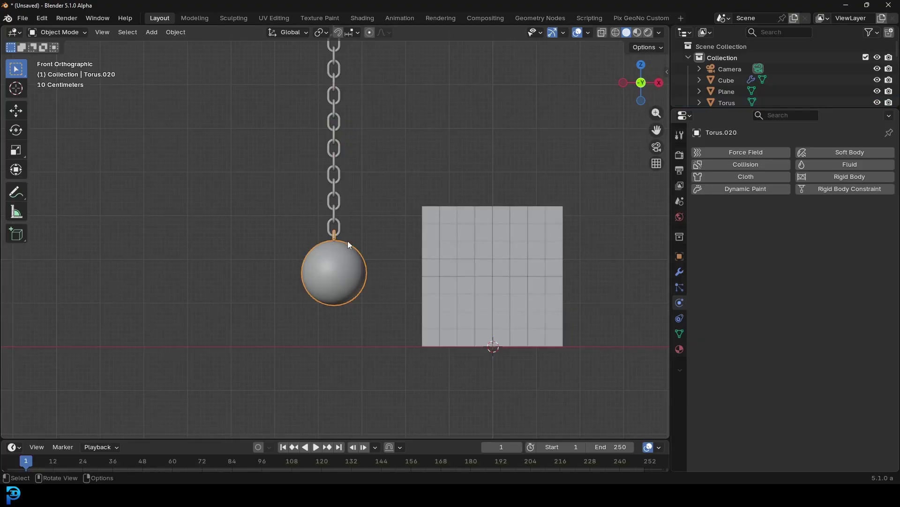
pyautogui.scroll(4, 343, 259)
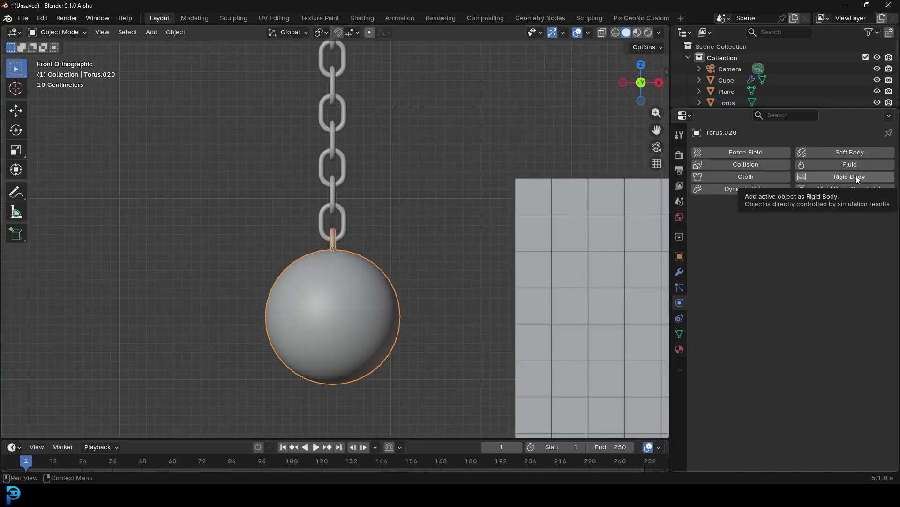
pyautogui.click(842, 177)
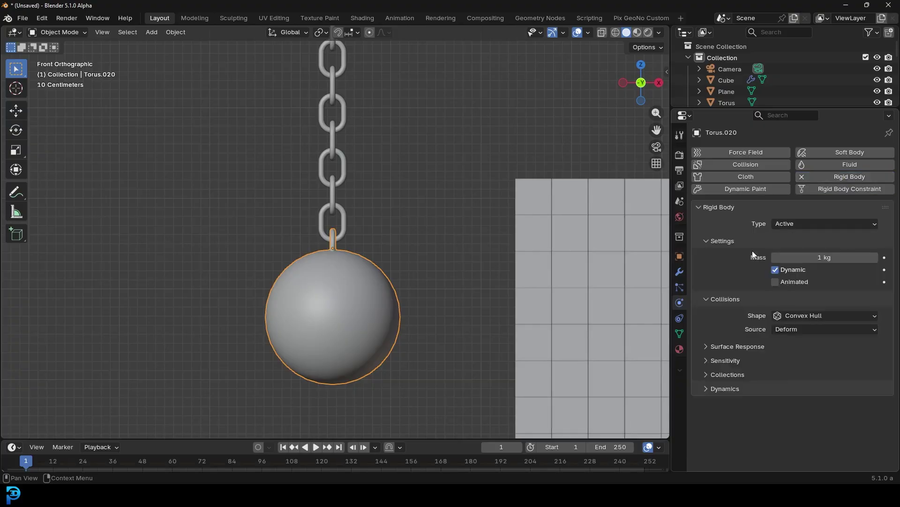
pyautogui.click(816, 261)
pyautogui.write('2')
pyautogui.press('Return')
pyautogui.click(780, 321)
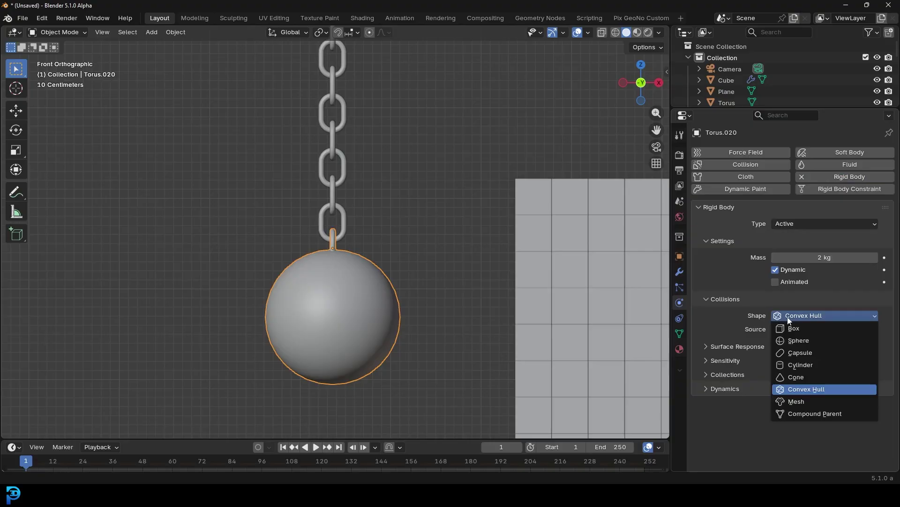
pyautogui.click(803, 401)
# Enlarge the timeline area and change the topmost link's rigid body type to Passive
pyautogui.scroll(-3, 335, 175)
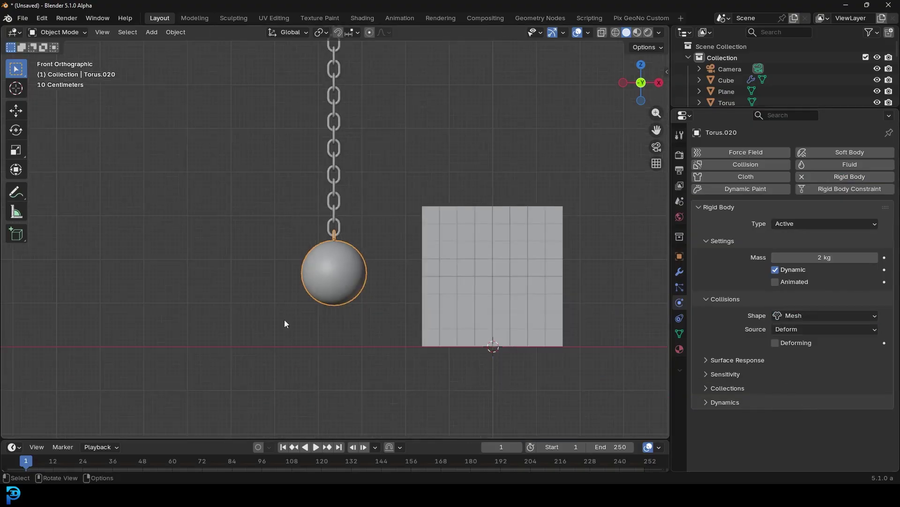
pyautogui.moveTo(124, 440); pyautogui.dragTo(124, 370)
pyautogui.scroll(-2, 330, 117)
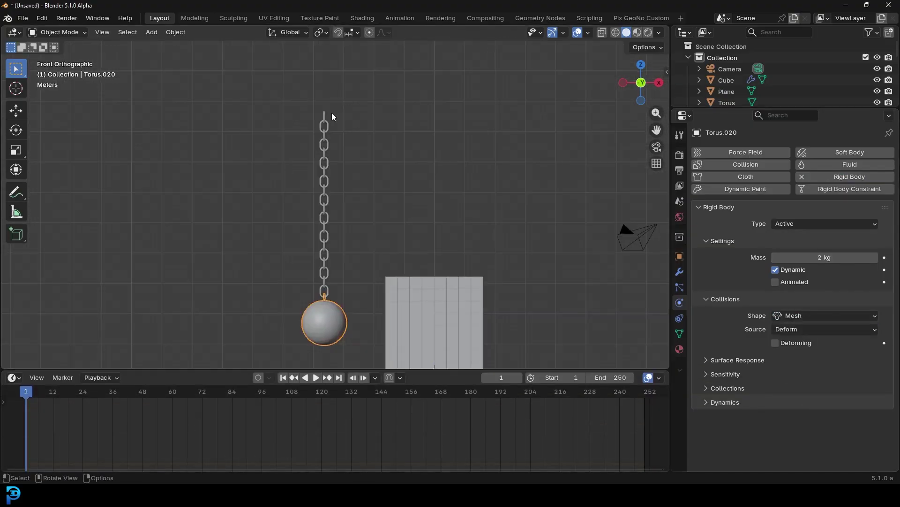
pyautogui.click(323, 114)
pyautogui.click(803, 225)
pyautogui.click(806, 245)
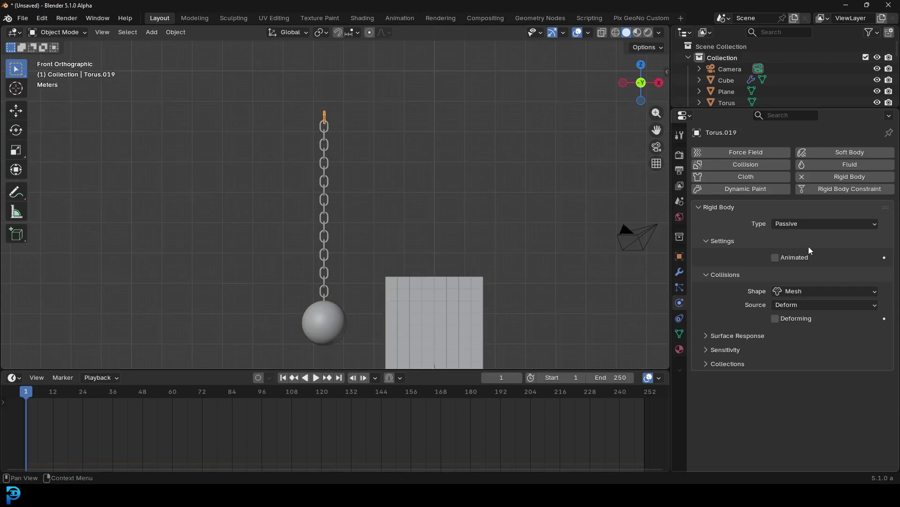
# Play the simulation from frame 1 to check the hanging chain, and return to the first frame
pyautogui.moveTo(29, 393); pyautogui.dragTo(29, 396)
pyautogui.press('space')
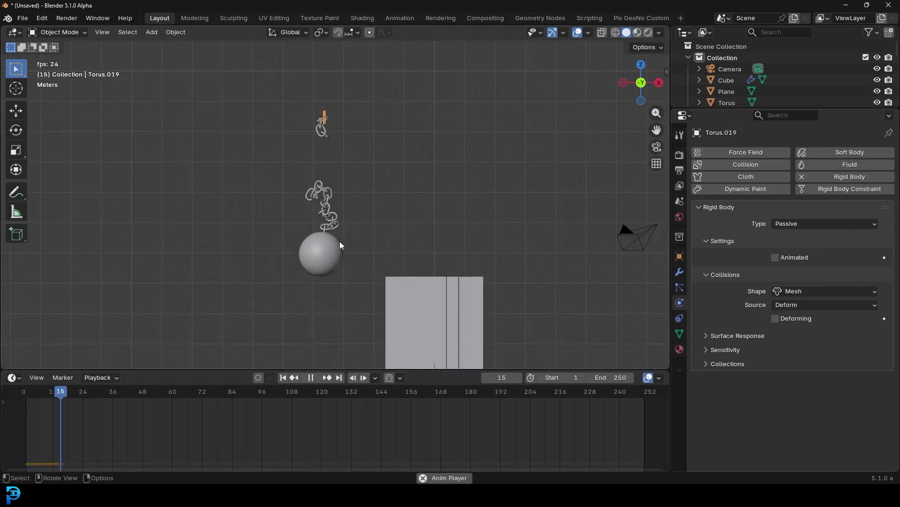
pyautogui.press('space')
pyautogui.scroll(-3, 353, 200)
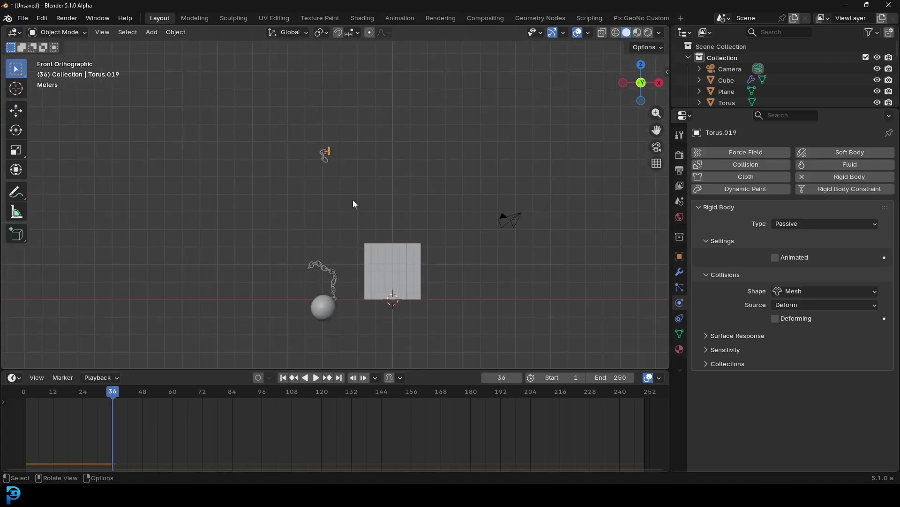
pyautogui.scroll(2, 350, 189)
pyautogui.hotkey('shift', 'Left')
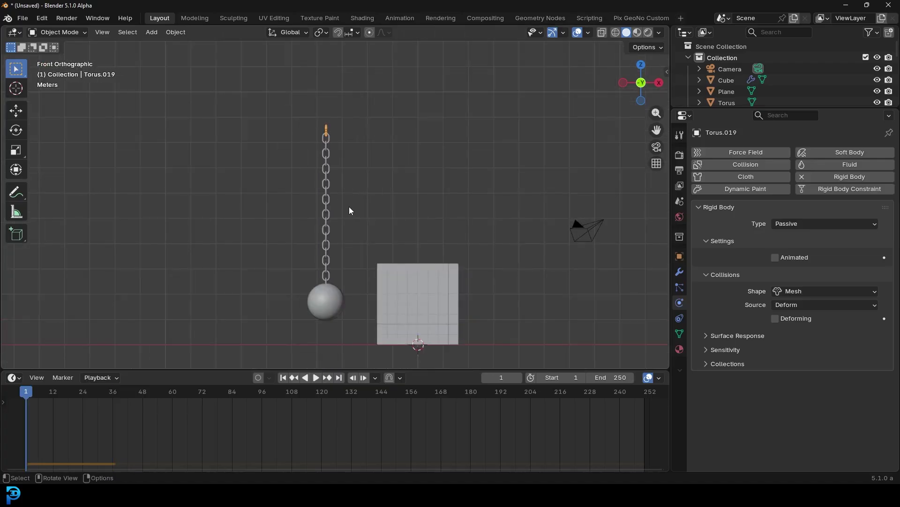
# Show the rigid body Sensitivity settings of a link in the middle of the chain
pyautogui.scroll(-1, 357, 151)
pyautogui.scroll(1, 358, 154)
pyautogui.click(326, 190)
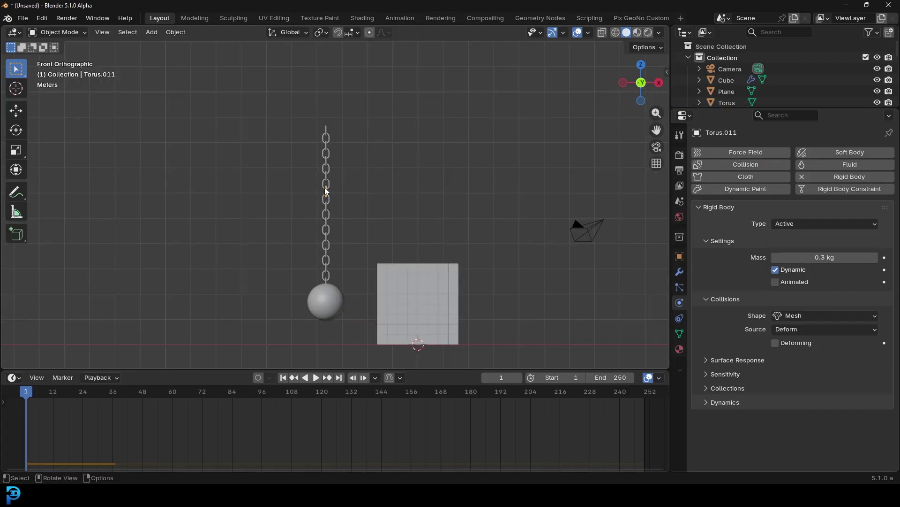
pyautogui.click(723, 374)
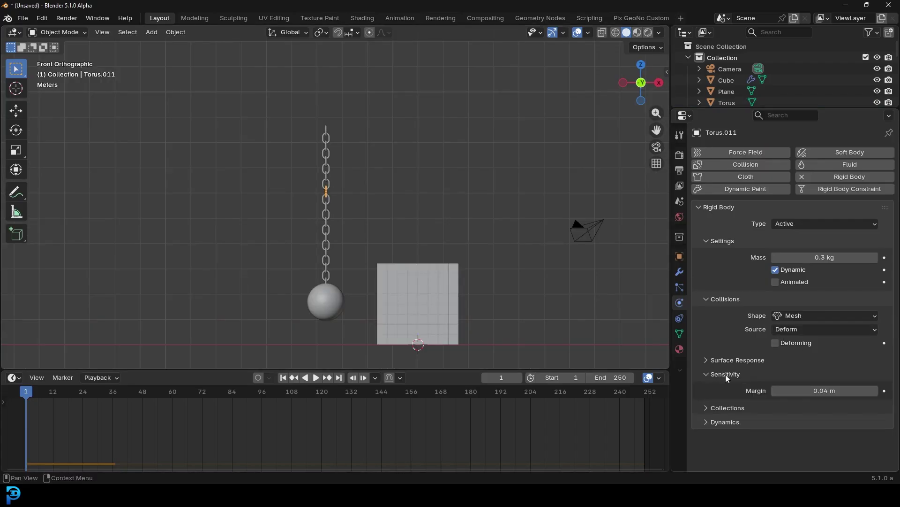
# Snap the 3D cursor to the world origin, and set it as the pivot point with all objects selected
pyautogui.scroll(-3, 440, 200)
pyautogui.keyDown('shift'); pyautogui.moveTo(440, 200); pyautogui.dragTo(364, 134, button='middle'); pyautogui.keyUp('shift')
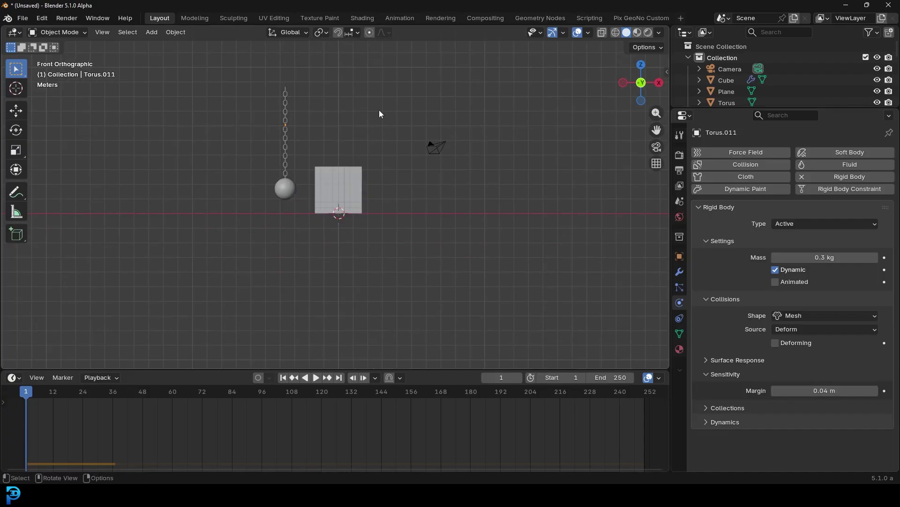
pyautogui.hotkey('shift', 's')
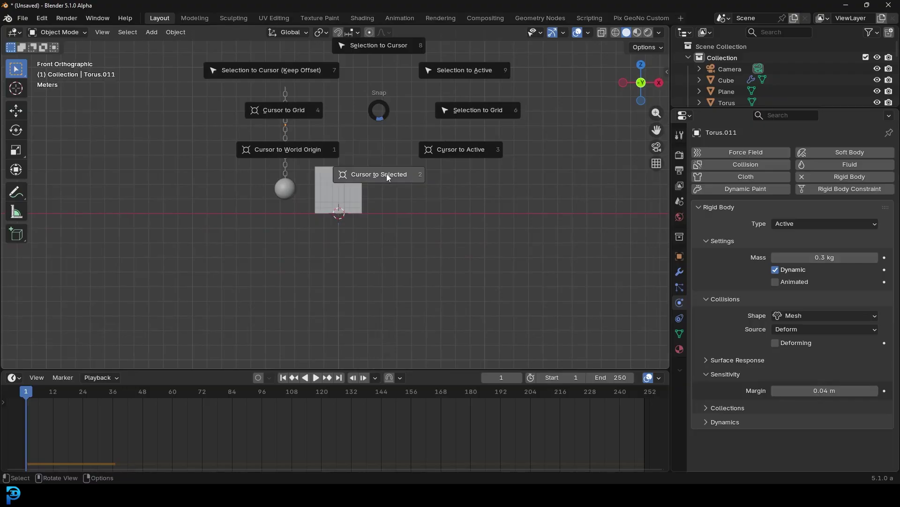
pyautogui.click(313, 151)
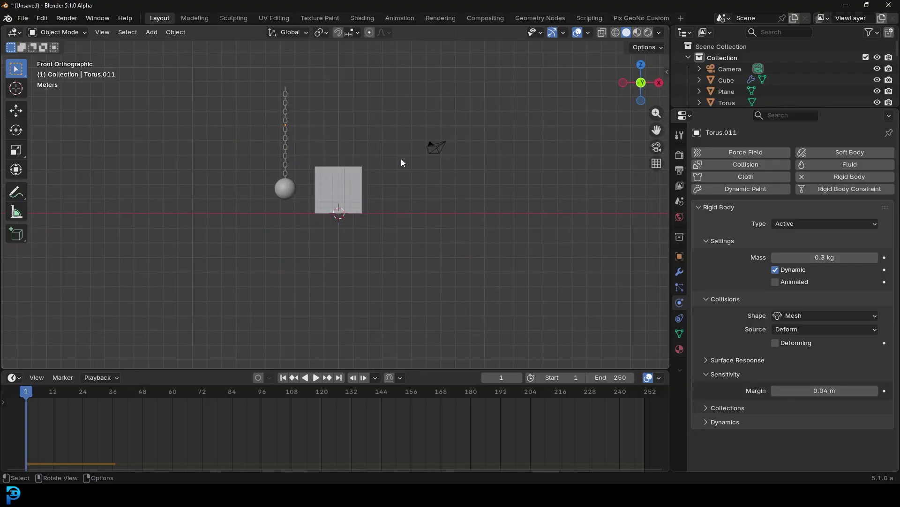
pyautogui.press('a')
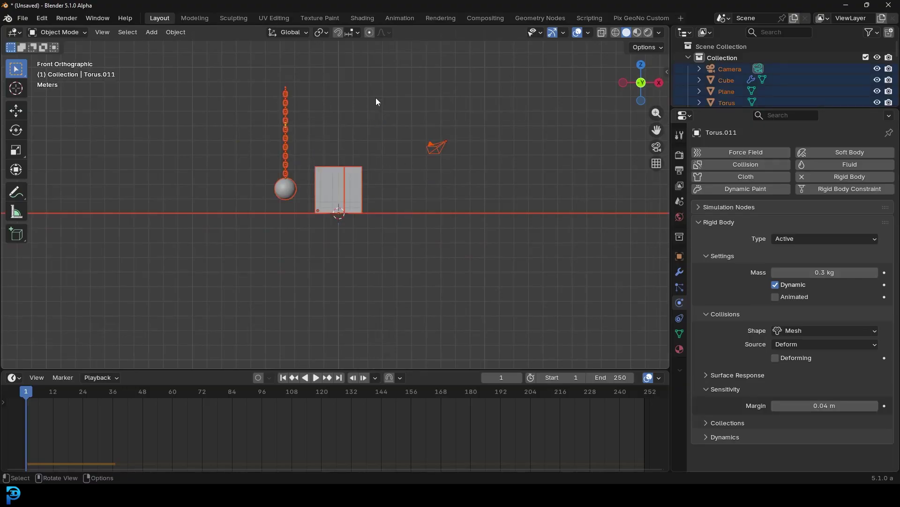
pyautogui.click(320, 33)
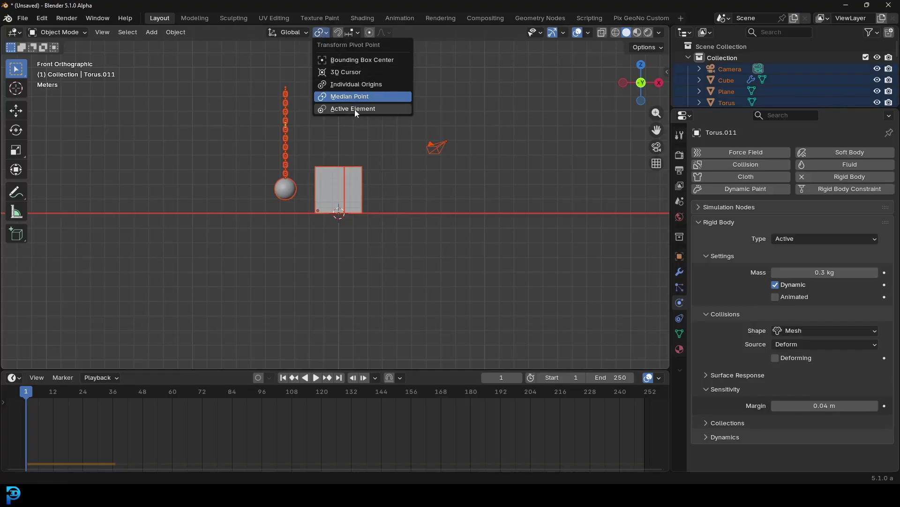
pyautogui.click(355, 72)
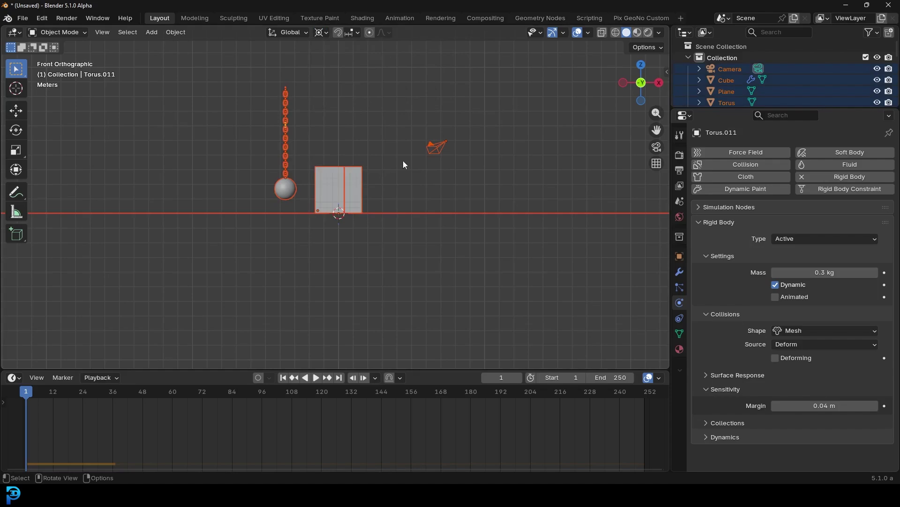
# Scale all objects up about 2.5 times around the 3D cursor and apply the object transform
pyautogui.press('s')
pyautogui.keyDown('alt'); pyautogui.moveTo(387, 213); pyautogui.dragTo(422, 234, button='middle'); pyautogui.keyUp('alt')
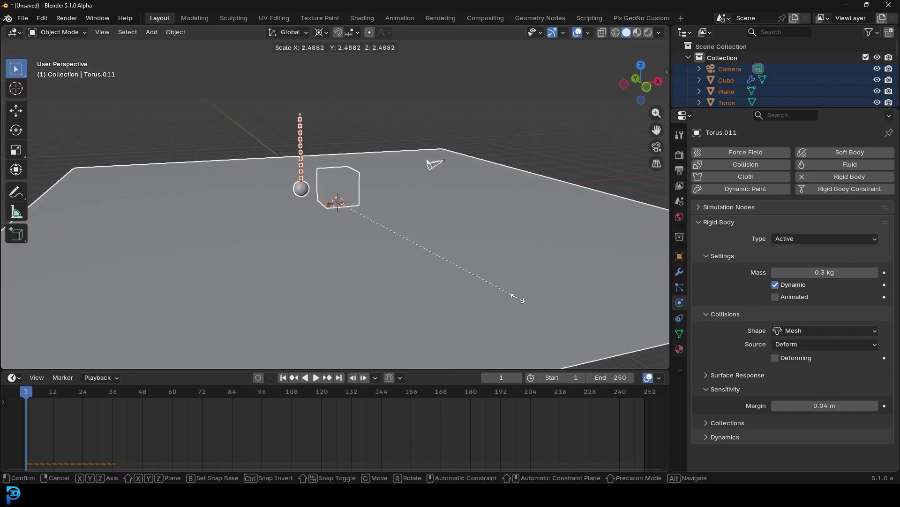
pyautogui.click(528, 306)
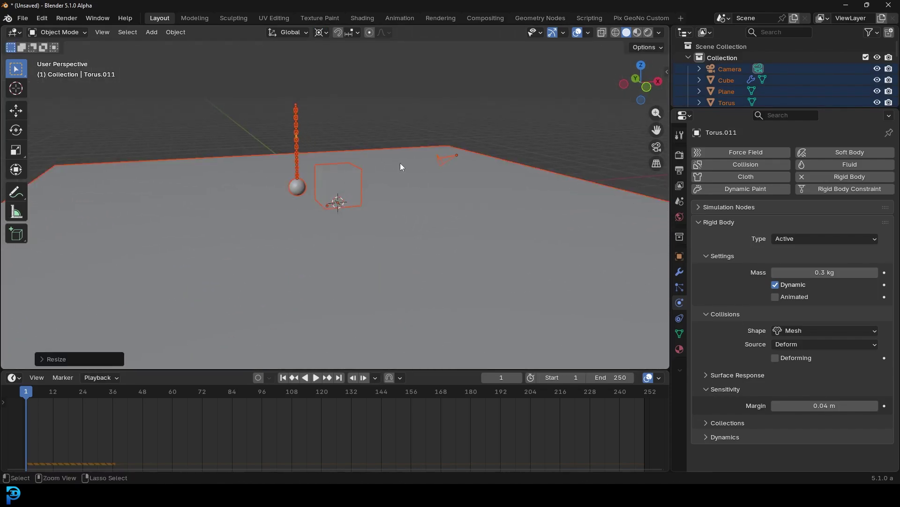
pyautogui.hotkey('ctrl', 'a')
pyautogui.click(363, 174)
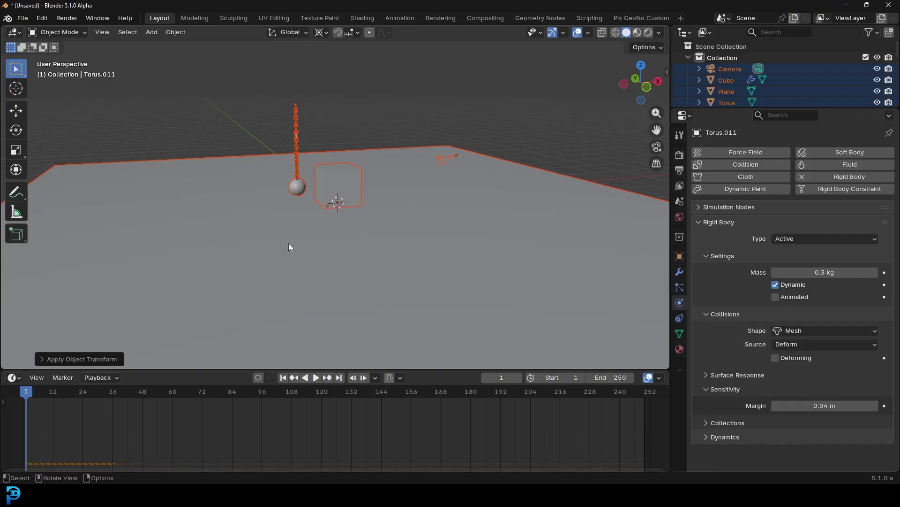
# Play the simulation in front view to check the scaled hanging chain, and return to the first frame
pyautogui.moveTo(354, 165); pyautogui.dragTo(311, 156, button='middle')
pyautogui.press('space')
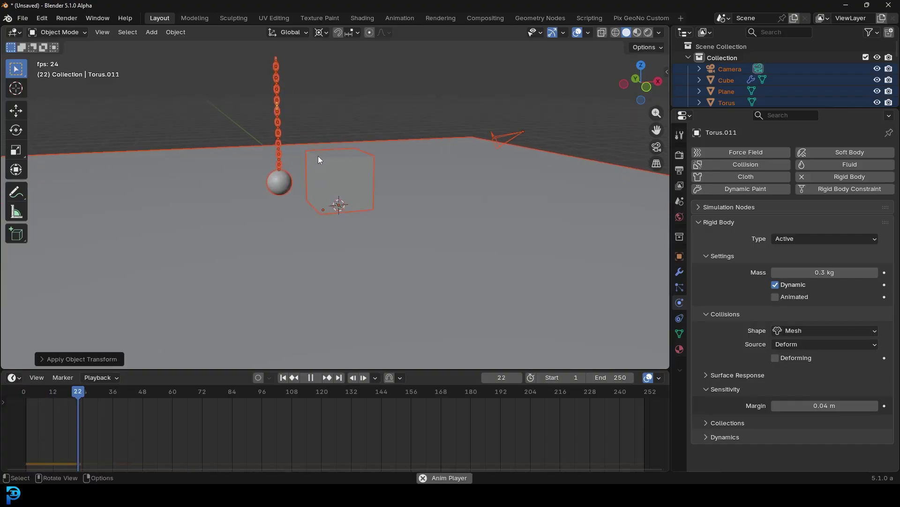
pyautogui.press('KP_1')
pyautogui.hotkey('alt', 'a')
pyautogui.scroll(3, 291, 156)
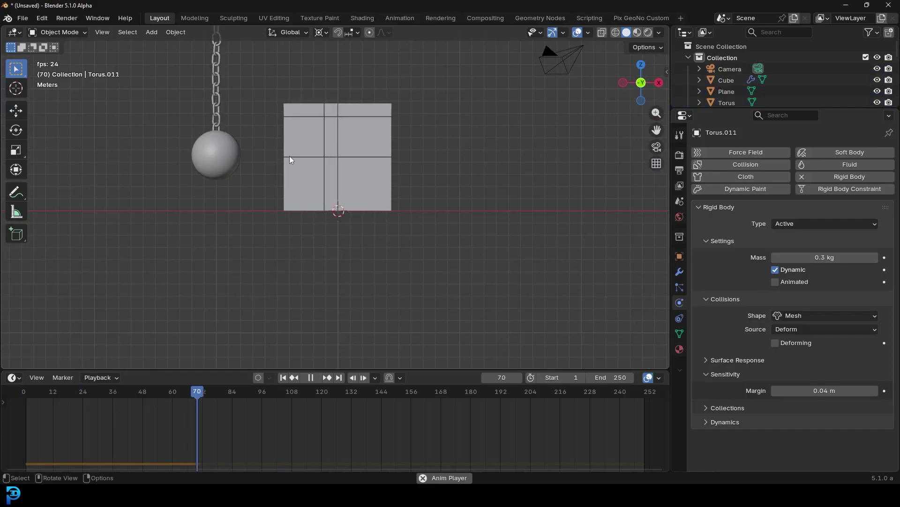
pyautogui.press('space')
pyautogui.keyDown('shift'); pyautogui.moveTo(322, 126); pyautogui.dragTo(402, 212, button='middle'); pyautogui.keyUp('shift')
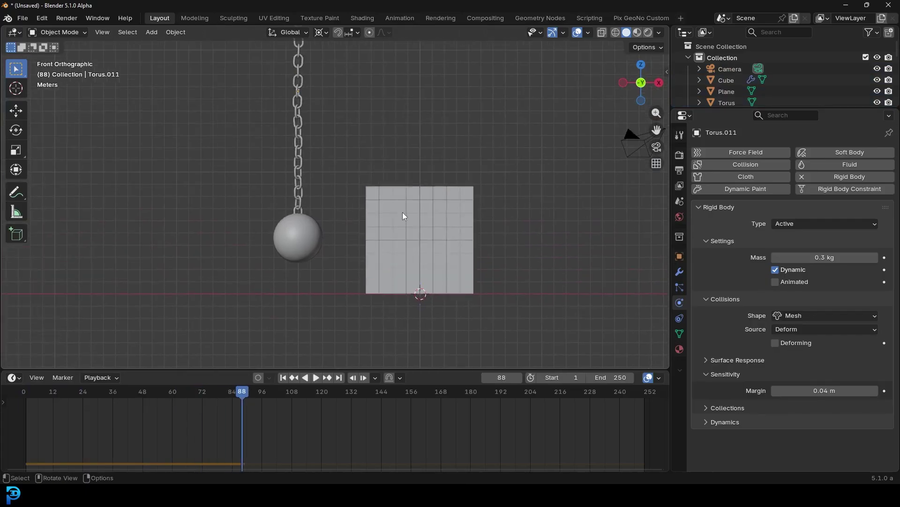
pyautogui.scroll(-2, 326, 162)
pyautogui.hotkey('shift', 'Left')
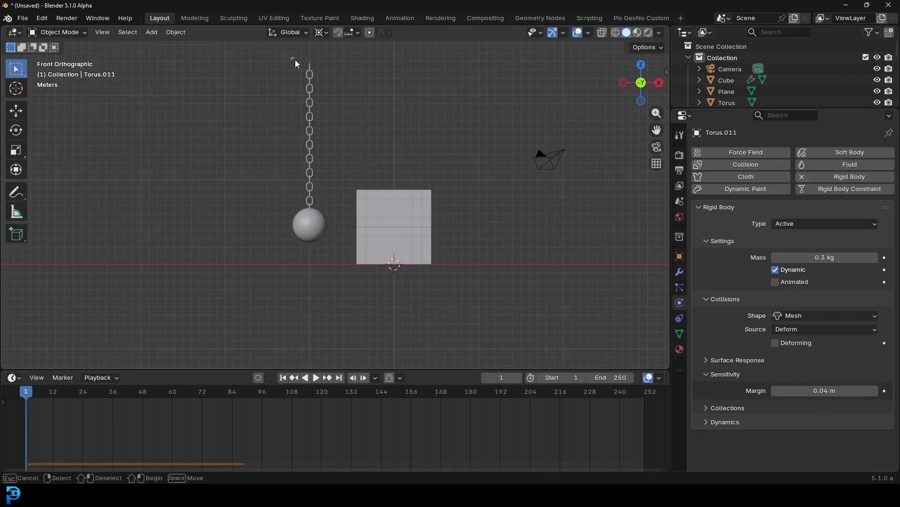
# Set the transform pivot to Median Point and select the ball with all of its chain links
pyautogui.moveTo(291, 57); pyautogui.dragTo(323, 238)
pyautogui.click(322, 32)
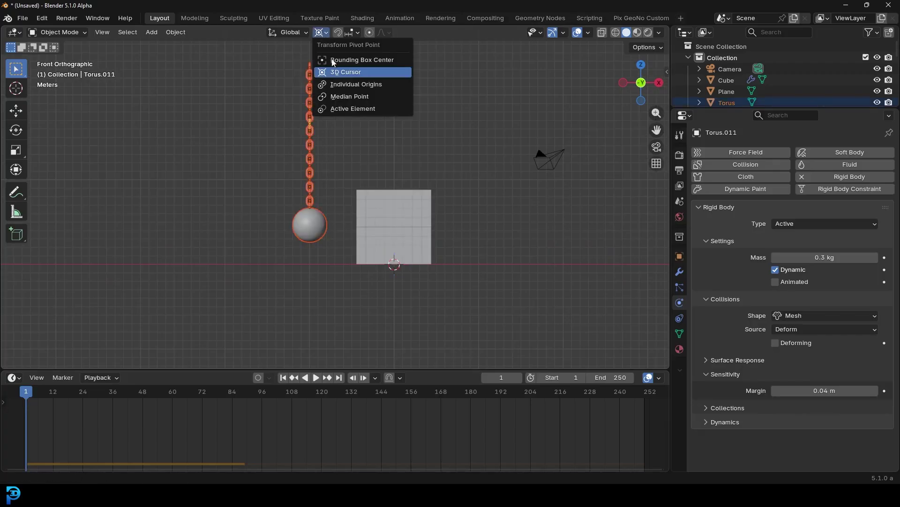
pyautogui.click(360, 98)
pyautogui.moveTo(261, 234); pyautogui.dragTo(332, 55)
pyautogui.keyDown('shift'); pyautogui.scroll(3, 379, 161); pyautogui.keyUp('shift')
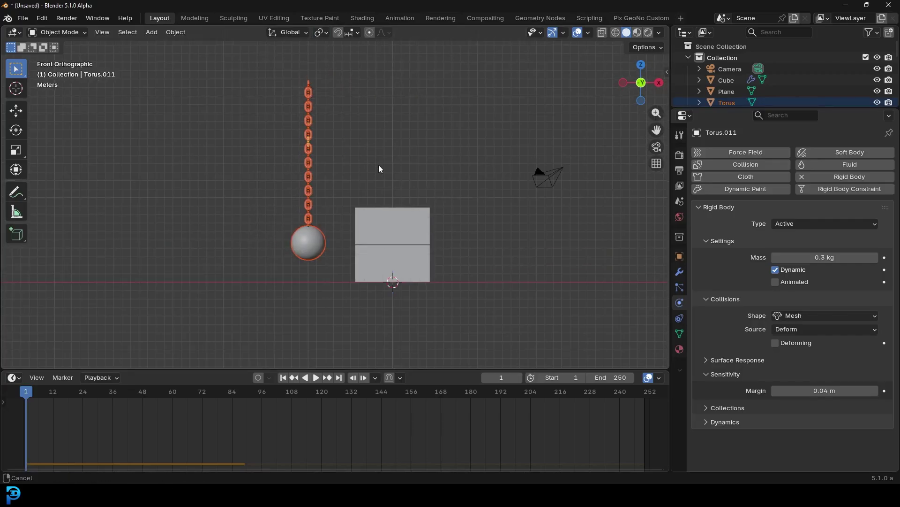
# Rotate the ball and chain about -41 degrees in front view, and move them about 4.2 m along X and 1.4 m up
pyautogui.press('r')
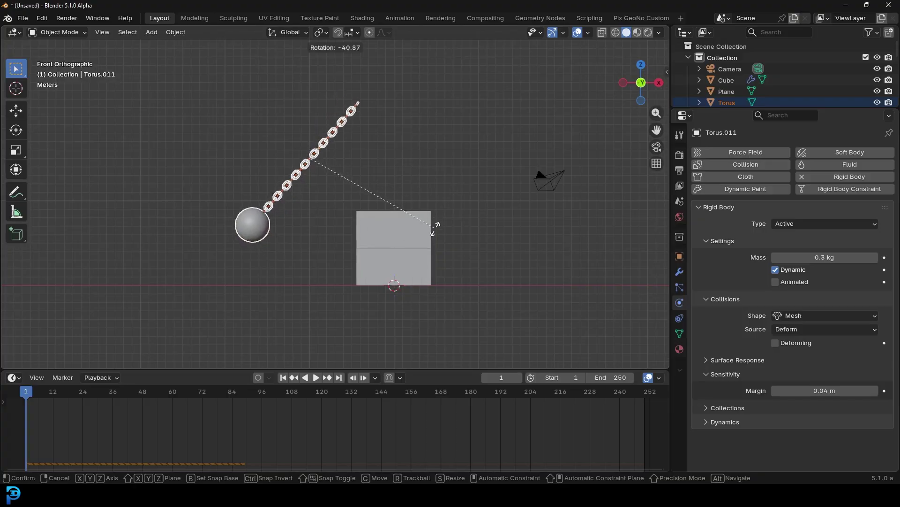
pyautogui.click(436, 229)
pyautogui.press('g')
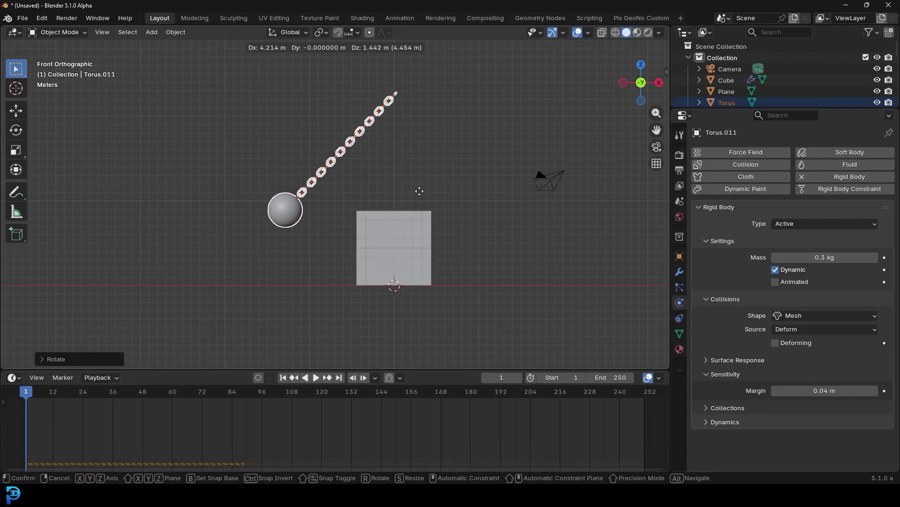
pyautogui.click(419, 190)
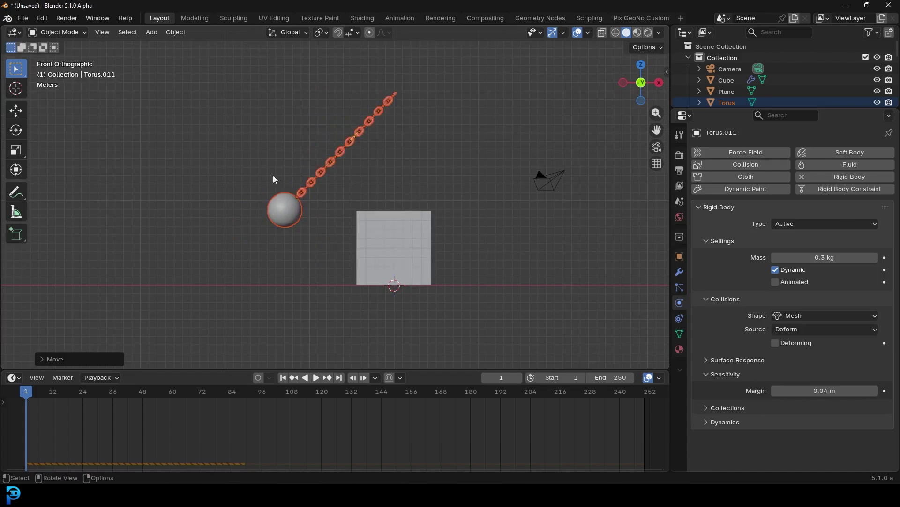
# Play the simulation to check how the tilted ball and chain swing, and return to the first frame
pyautogui.press('space')
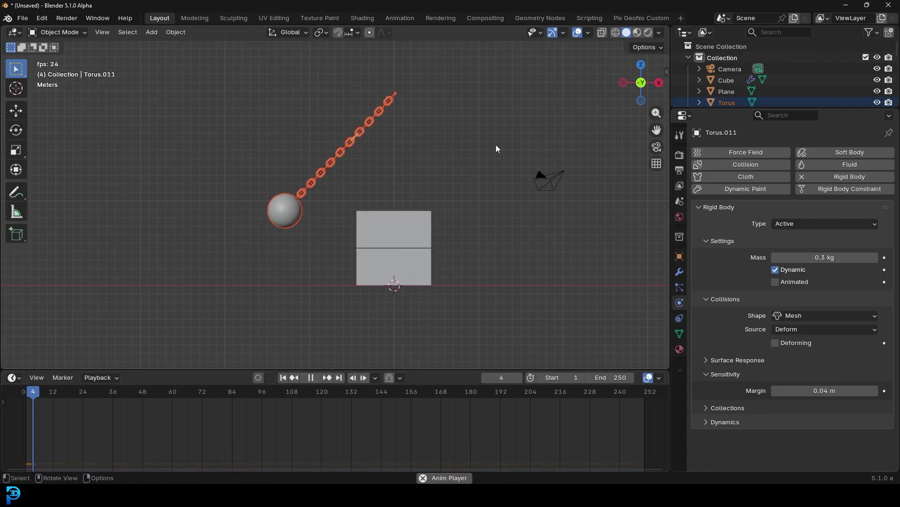
pyautogui.click(496, 146)
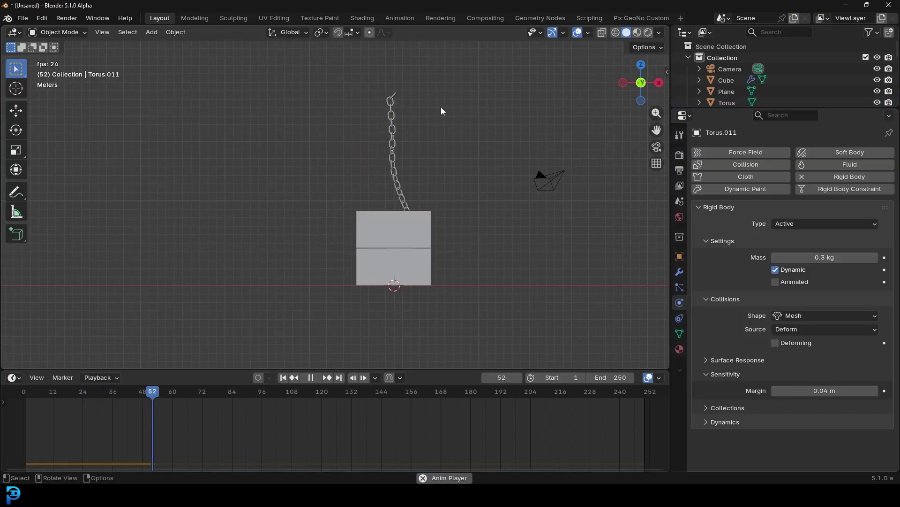
pyautogui.press('space')
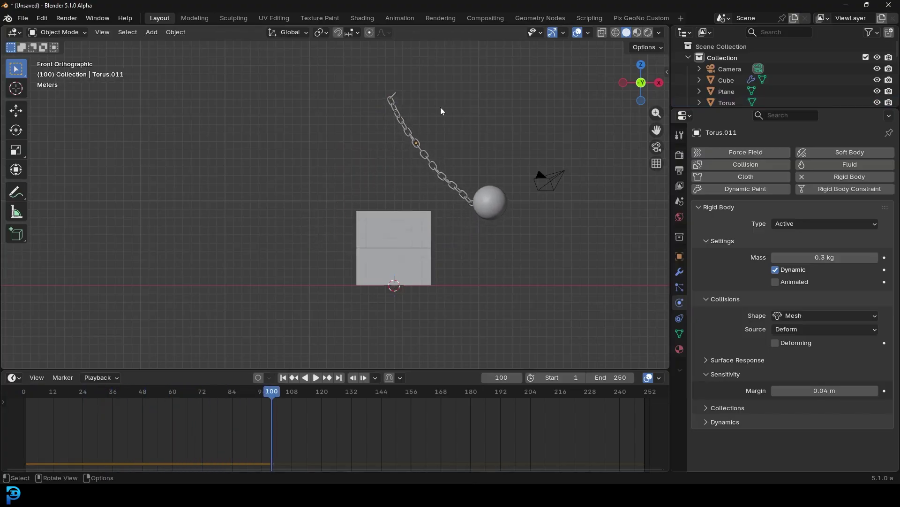
pyautogui.hotkey('shift', 'Left')
# Rotate the ball and chain further towards horizontal and reposition them with the end link above the cube block
pyautogui.press('a')
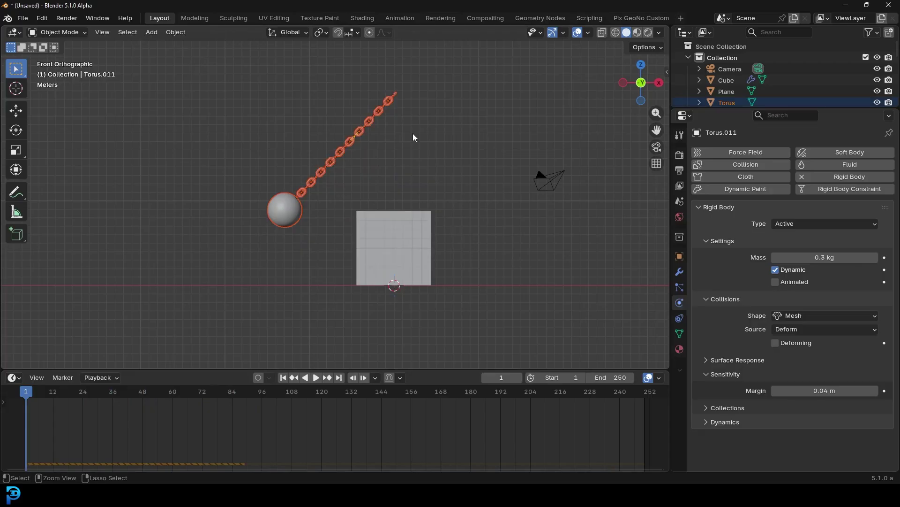
pyautogui.press('r')
pyautogui.click(490, 158)
pyautogui.press('g')
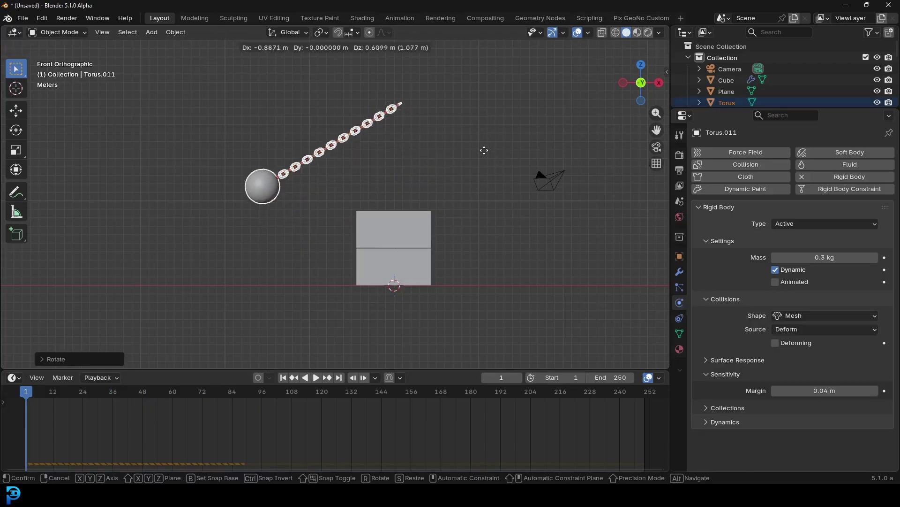
pyautogui.click(483, 145)
# Play the steeper swing with nothing selected at the end, and go back to frame 1
pyautogui.press('space')
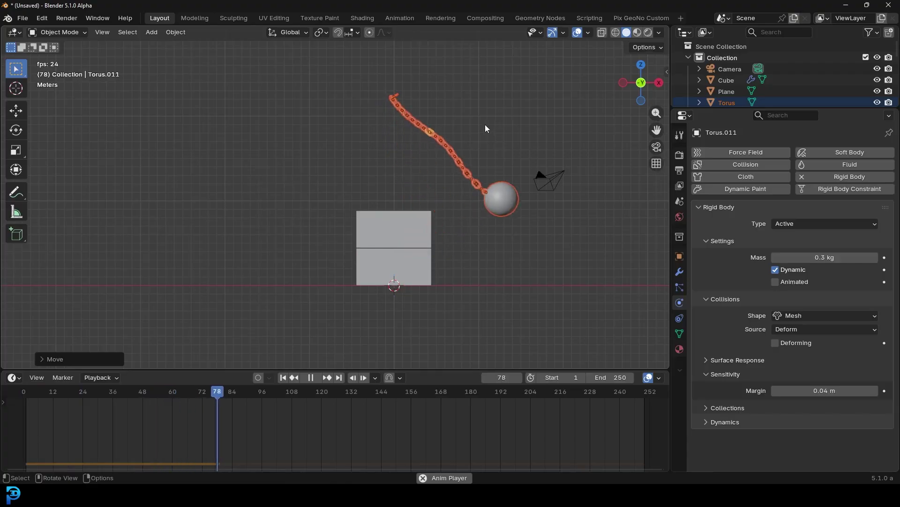
pyautogui.press('space')
pyautogui.click(485, 125)
pyautogui.hotkey('shift', 'Left')
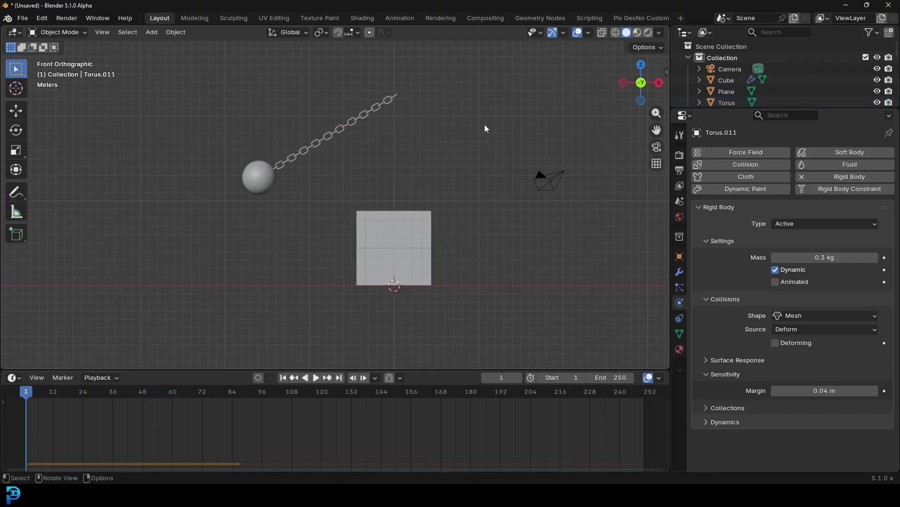
# Examine the arrayed cube block in wireframe and from an angled view, and return to solid shading
pyautogui.scroll(2, 406, 197)
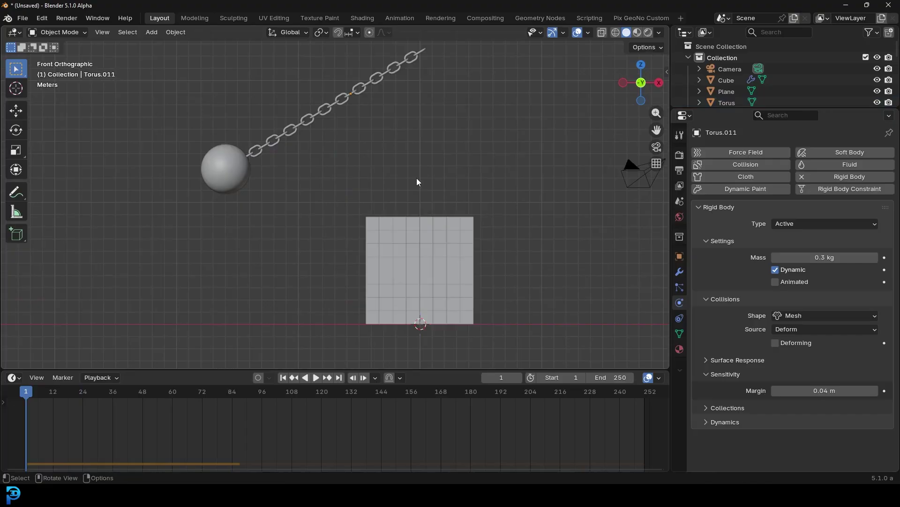
pyautogui.keyDown('shift'); pyautogui.moveTo(405, 217); pyautogui.dragTo(406, 195, button='middle'); pyautogui.keyUp('shift')
pyautogui.hotkey('shift', 'z')
pyautogui.moveTo(301, 126)
pyautogui.mouseDown()
pyautogui.moveTo(440, 254)
pyautogui.moveTo(467, 250)
pyautogui.mouseUp()
pyautogui.click(442, 148)
pyautogui.moveTo(441, 148)
pyautogui.mouseDown(button='middle')
pyautogui.moveTo(417, 162)
pyautogui.moveTo(482, 174)
pyautogui.mouseUp(button='middle')
pyautogui.press('z')
pyautogui.click(497, 159)
pyautogui.hotkey('ctrl', 'z')
pyautogui.hotkey('ctrl', 'shift', 'z')
pyautogui.hotkey('shift', 'z')
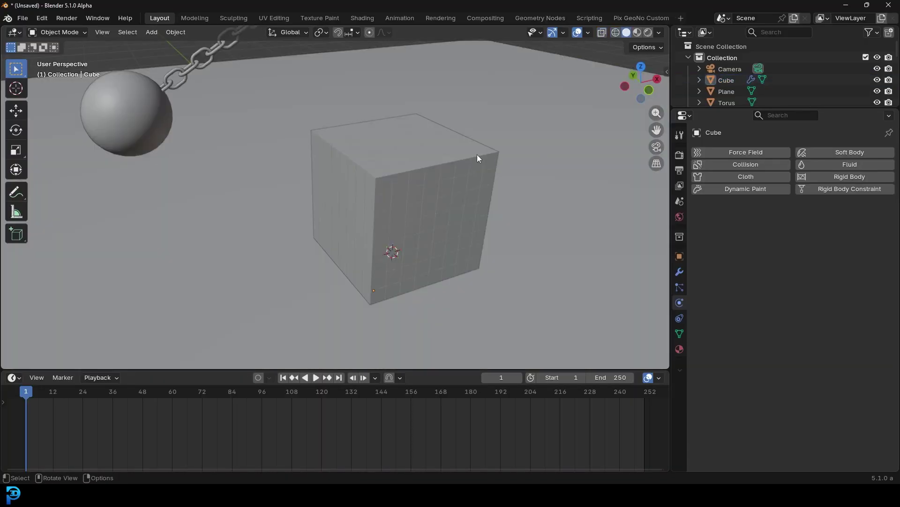
# Select the cube block and apply its Array, Array.001 and Array.002 modifiers
pyautogui.click(483, 153)
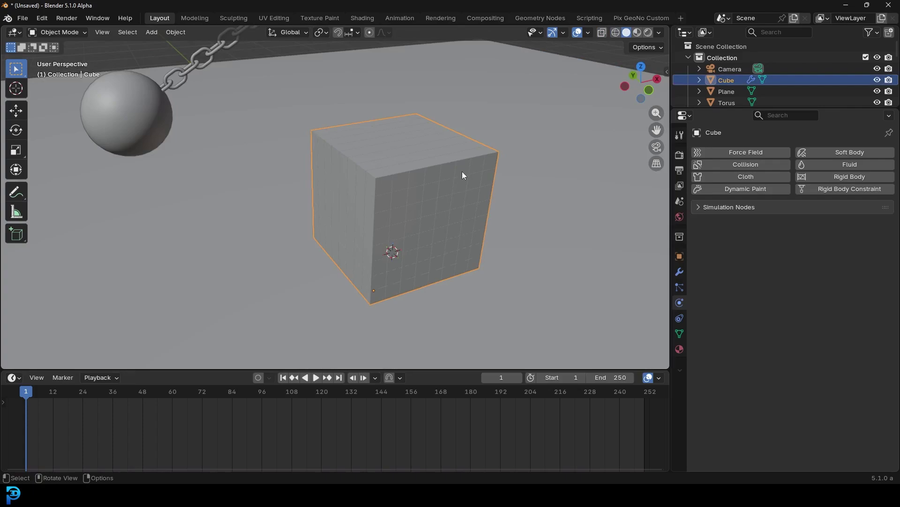
pyautogui.click(680, 273)
pyautogui.click(861, 170)
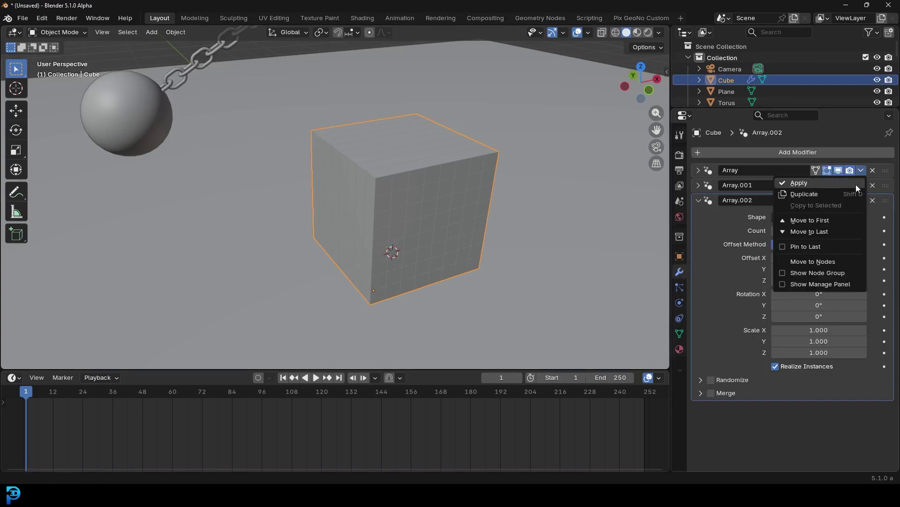
pyautogui.click(857, 183)
pyautogui.click(861, 171)
pyautogui.click(859, 182)
pyautogui.click(861, 171)
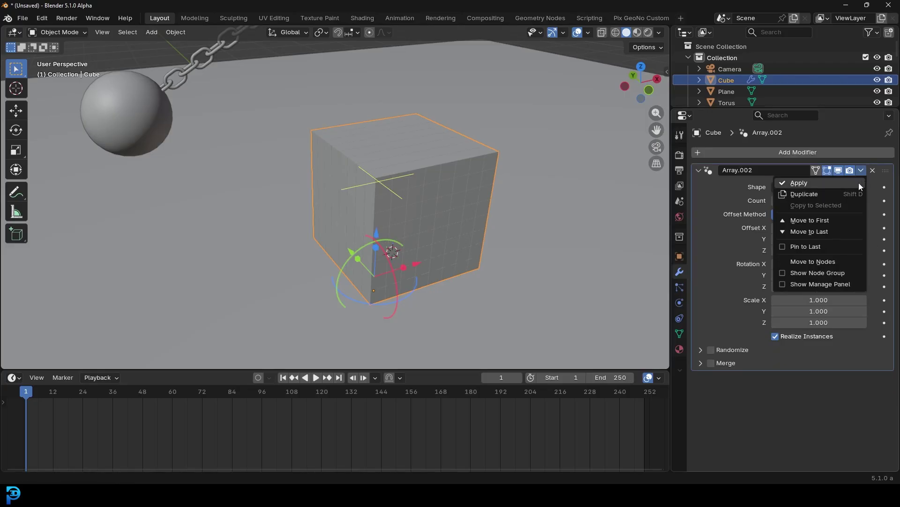
pyautogui.click(859, 182)
# Separate the whole cube block mesh by loose parts into individual cubes, and return to Object Mode
pyautogui.scroll(-3, 474, 185)
pyautogui.press('Tab')
pyautogui.hotkey('alt', 'a')
pyautogui.press('a')
pyautogui.scroll(2, 435, 163)
pyautogui.press('p')
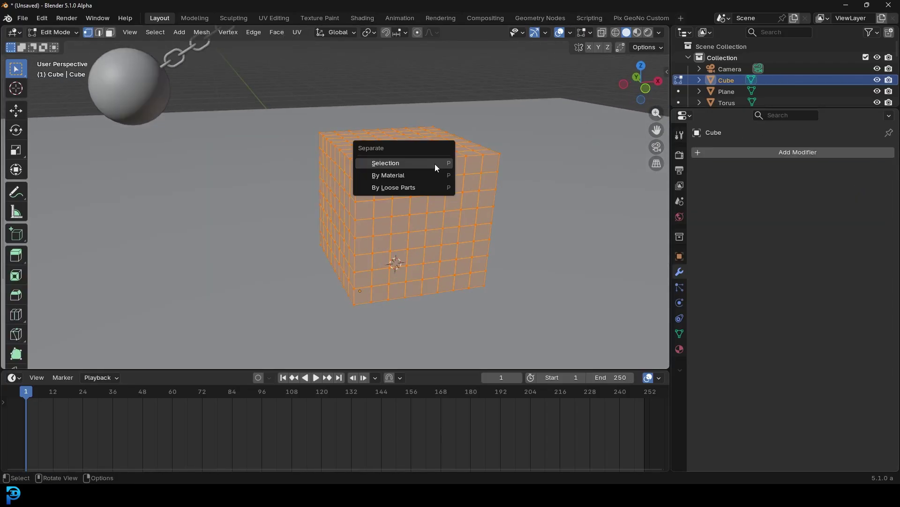
pyautogui.click(409, 188)
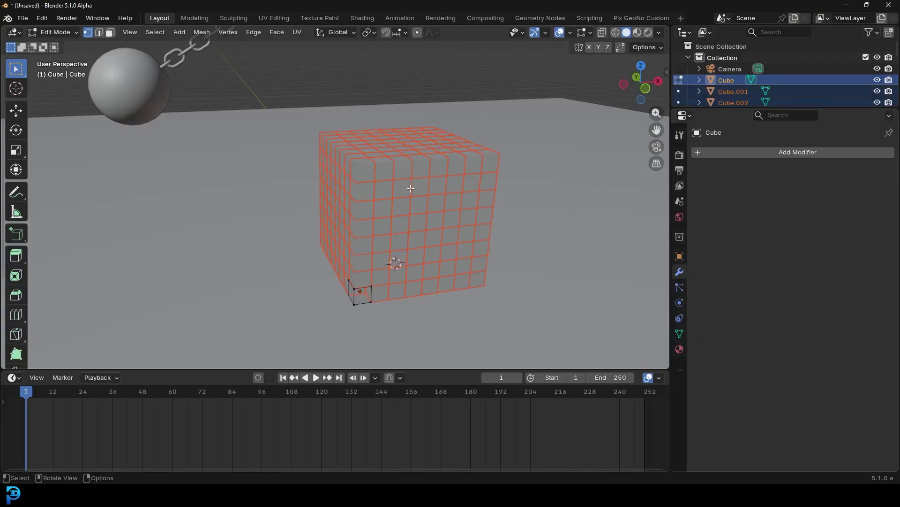
pyautogui.press('Tab')
pyautogui.scroll(-4, 412, 200)
pyautogui.press('g')
pyautogui.press('Escape')
# Set the origins of all the separated cubes with Origin to Geometry
pyautogui.scroll(3, 340, 302)
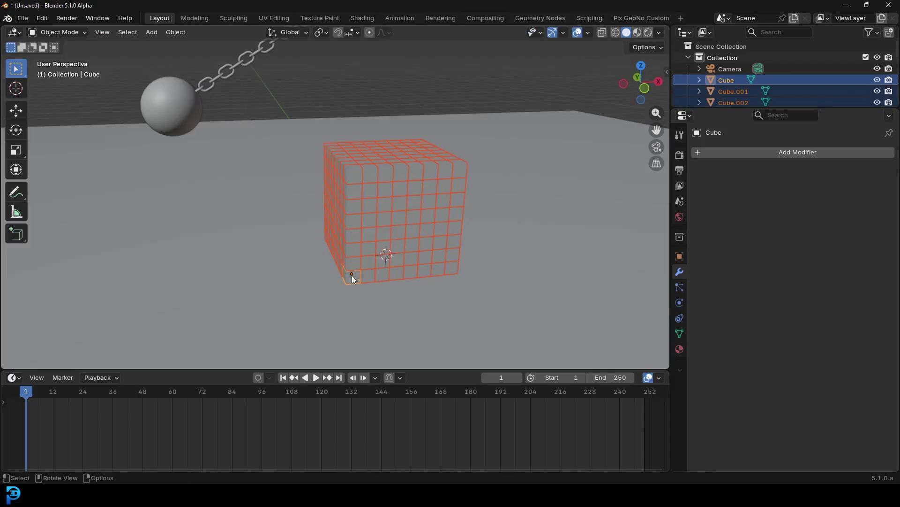
pyautogui.press('F3')
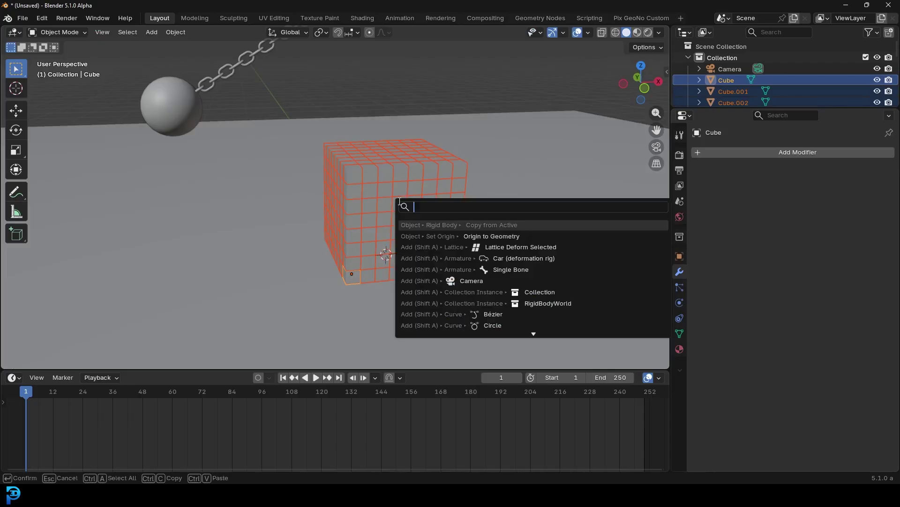
pyautogui.write('orig')
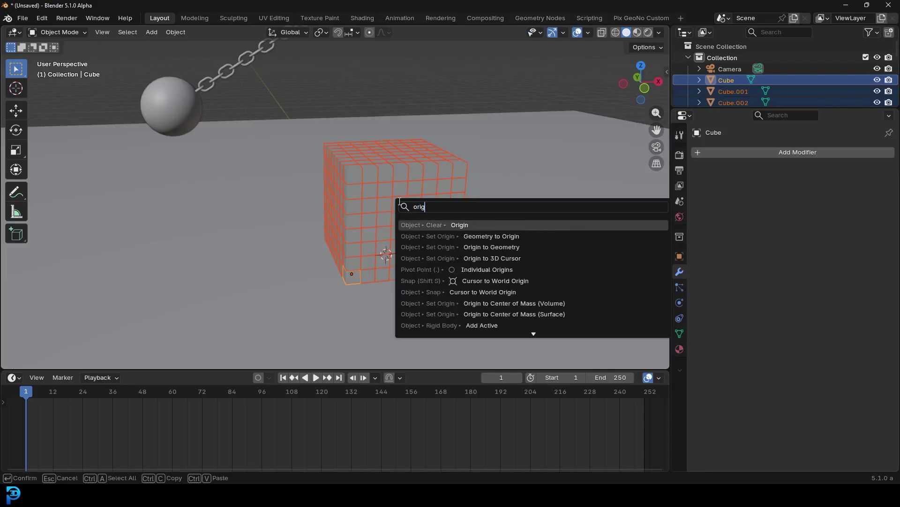
pyautogui.write('in to')
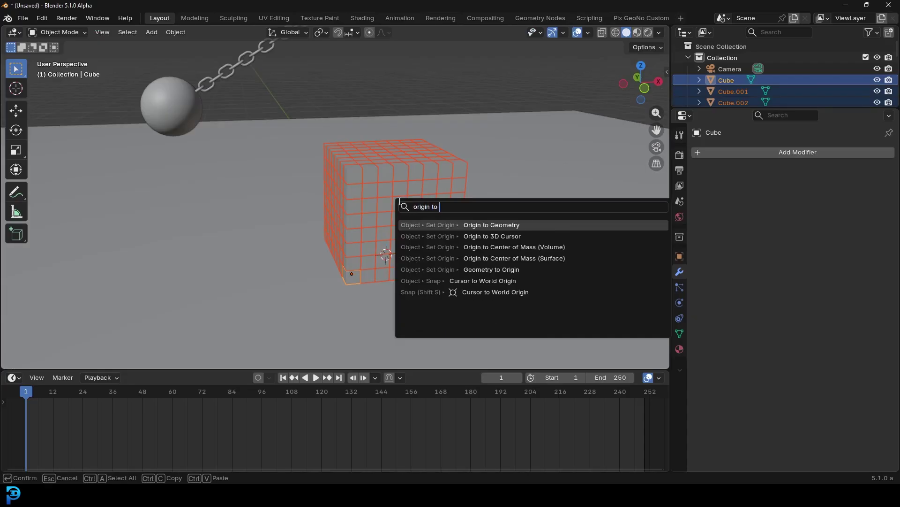
pyautogui.click(466, 225)
# Make an upper corner cube of the block the active object and give it a rigid body with the Box collision shape
pyautogui.moveTo(480, 229); pyautogui.dragTo(410, 195, button='middle')
pyautogui.scroll(3, 441, 192)
pyautogui.keyDown('shift'); pyautogui.click(518, 123); pyautogui.keyUp('shift')
pyautogui.moveTo(527, 105); pyautogui.dragTo(462, 218, button='middle')
pyautogui.press('g')
pyautogui.rightClick(468, 136)
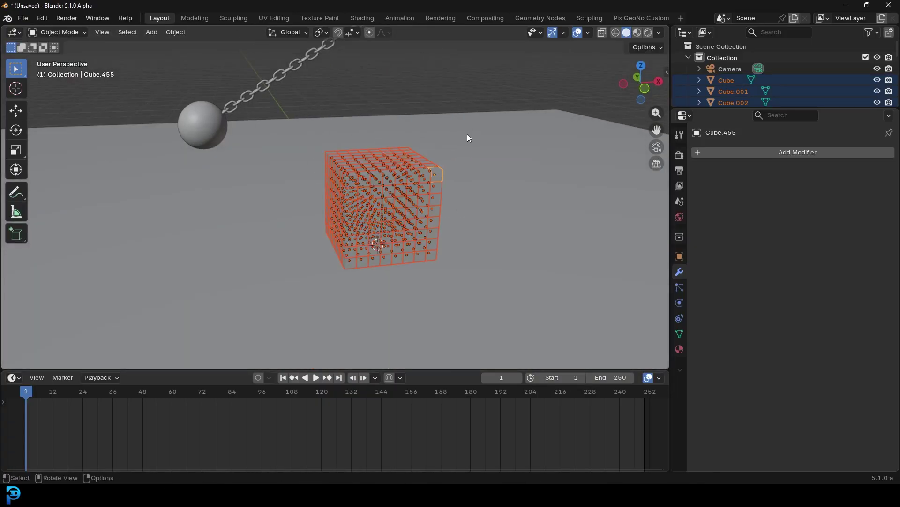
pyautogui.click(679, 303)
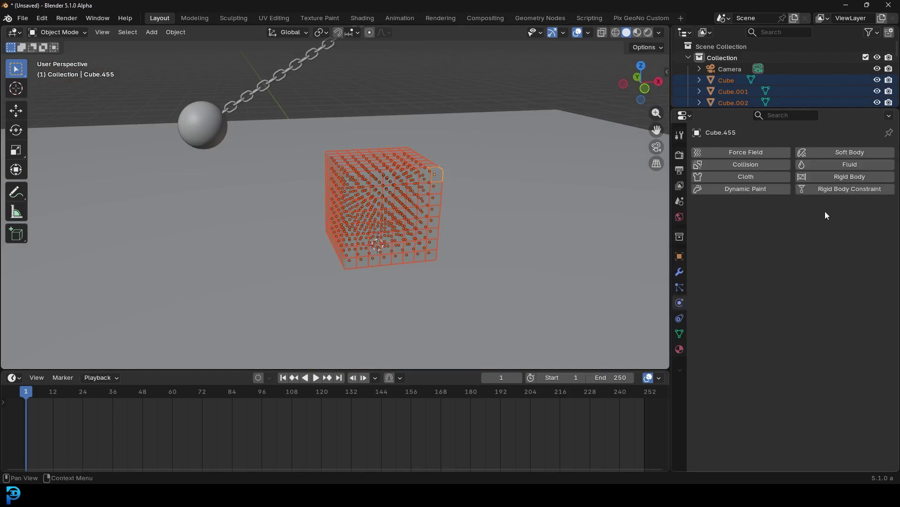
pyautogui.click(847, 176)
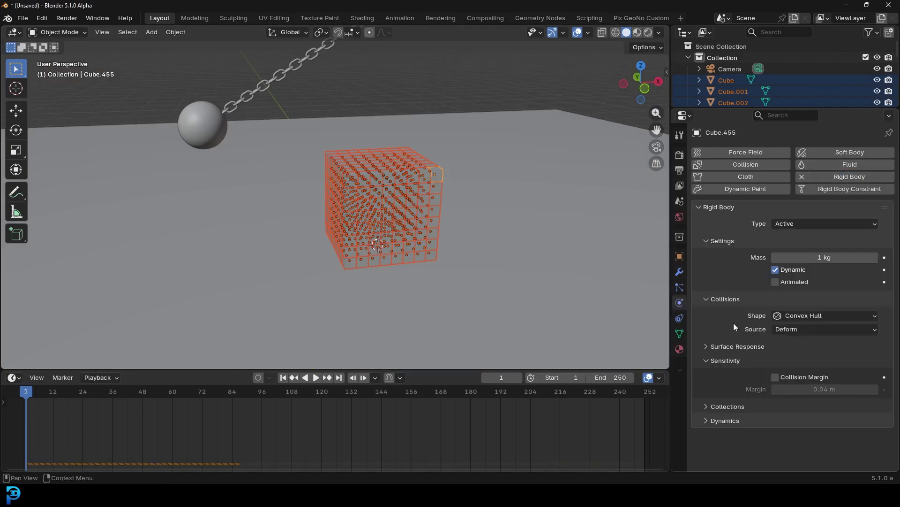
pyautogui.click(794, 317)
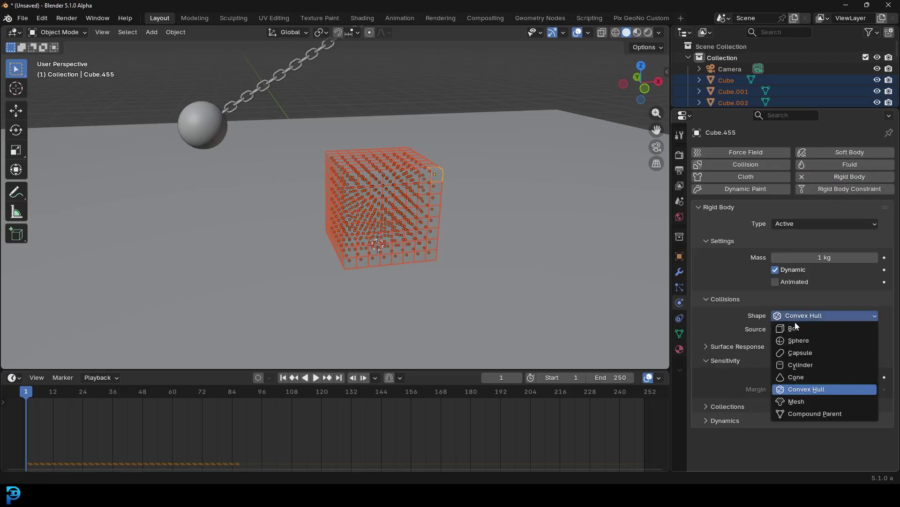
pyautogui.click(802, 328)
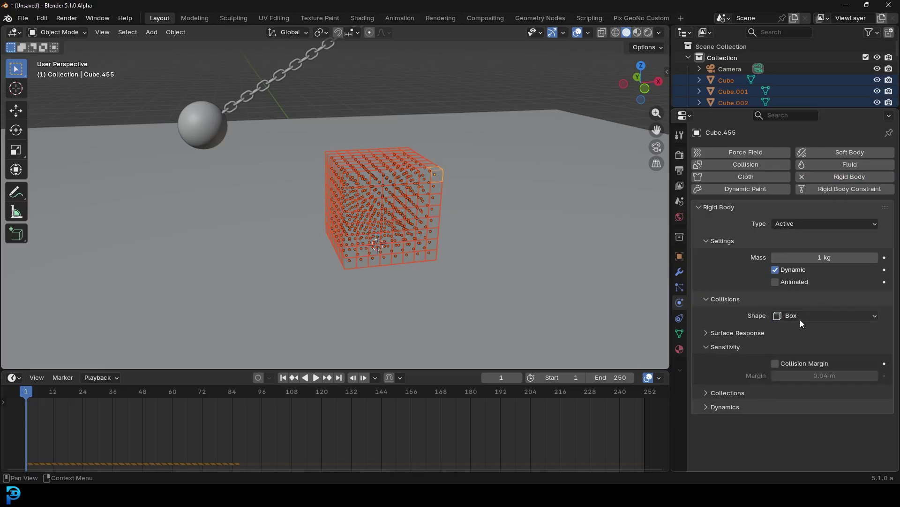
# Copy the rigid body settings from the active corner cube to all the selected cubes with Copy from Active
pyautogui.moveTo(407, 156); pyautogui.dragTo(434, 165, button='middle')
pyautogui.press('F3')
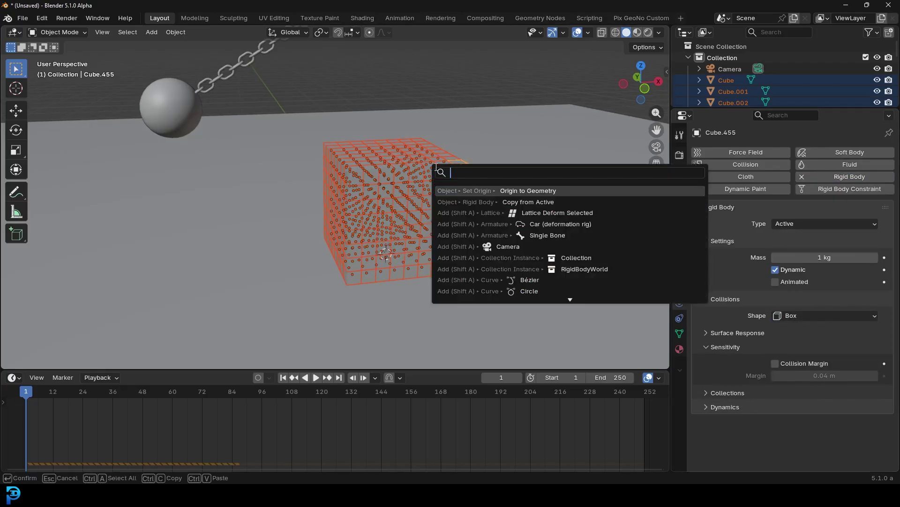
pyautogui.write('copy fr')
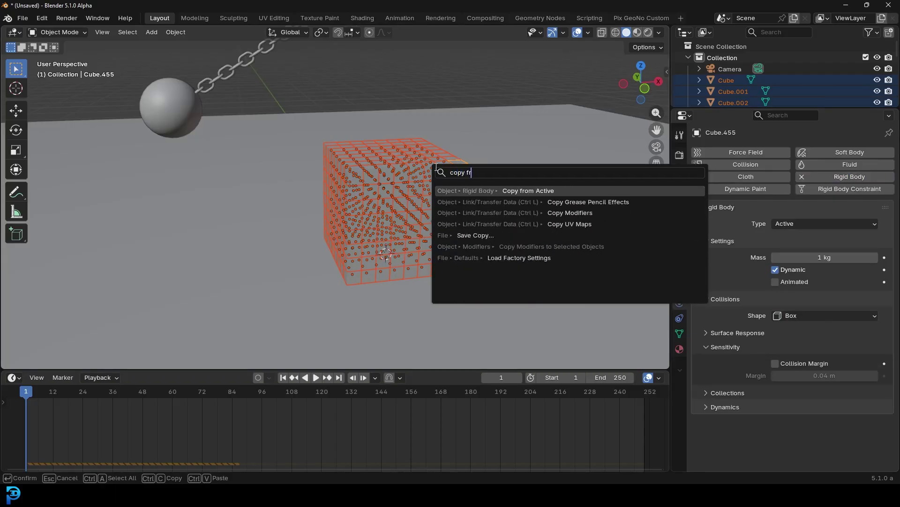
pyautogui.click(508, 190)
pyautogui.moveTo(509, 190); pyautogui.dragTo(411, 220, button='middle')
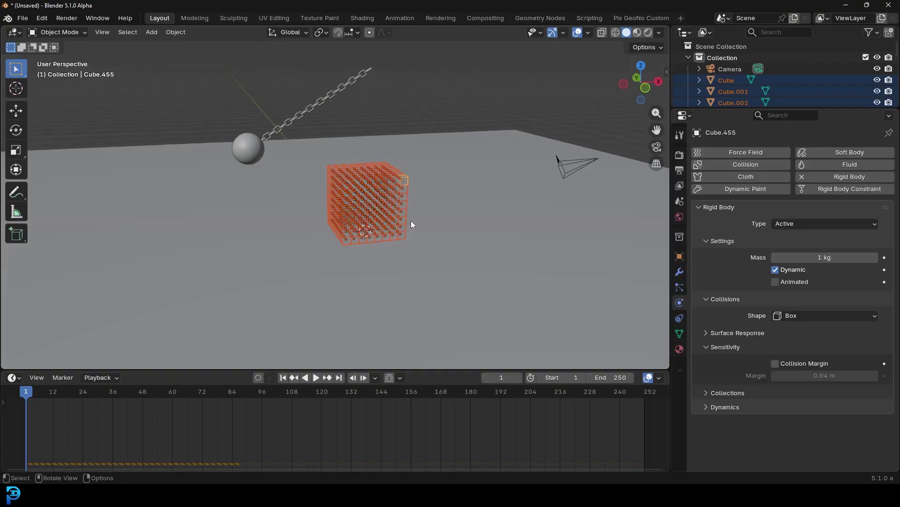
# Give the ground plane a Passive rigid body, keeping the Convex Hull collision shape
pyautogui.click(470, 143)
pyautogui.click(834, 177)
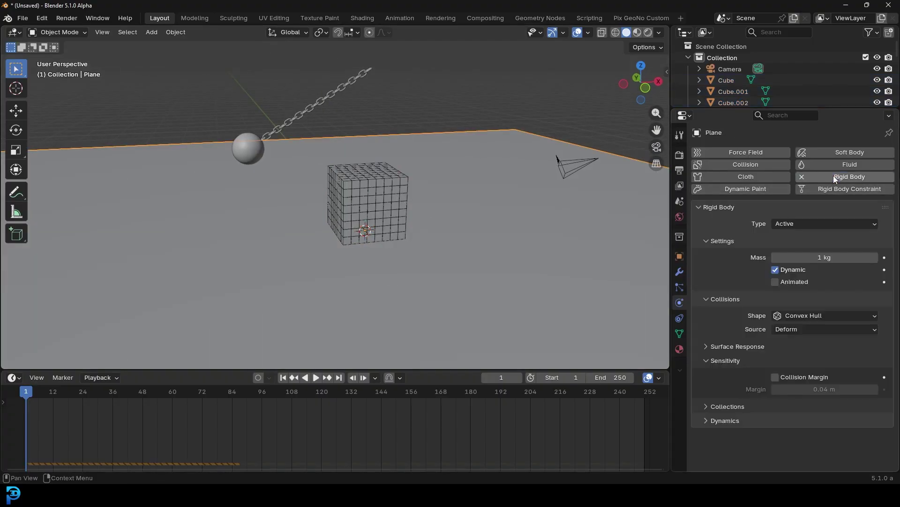
pyautogui.click(778, 224)
pyautogui.click(782, 249)
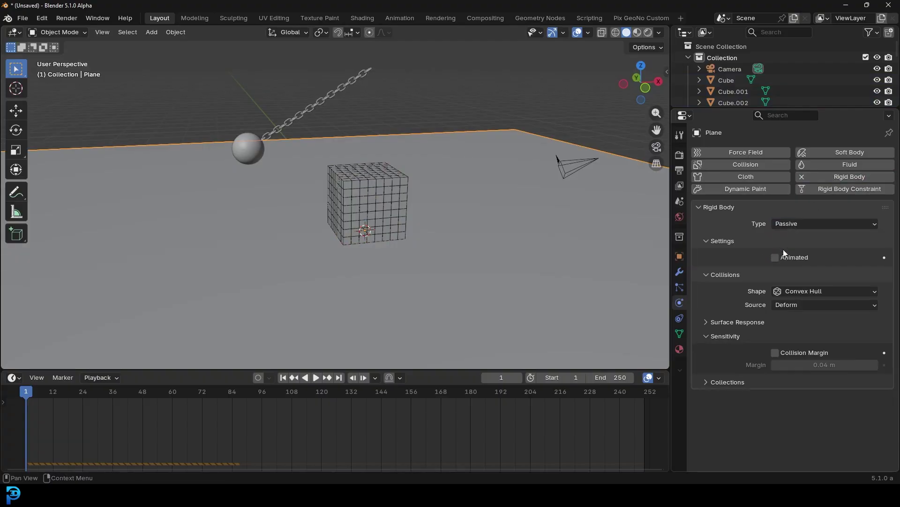
pyautogui.click(798, 290)
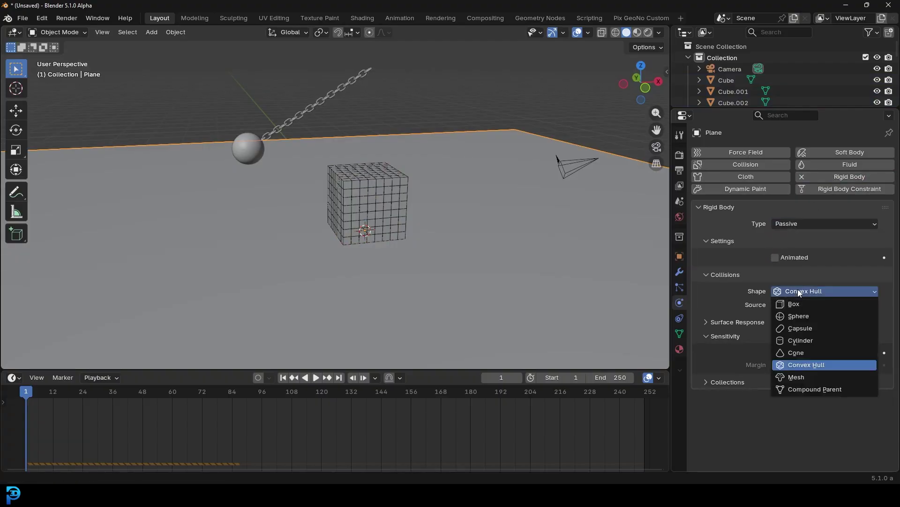
pyautogui.click(800, 365)
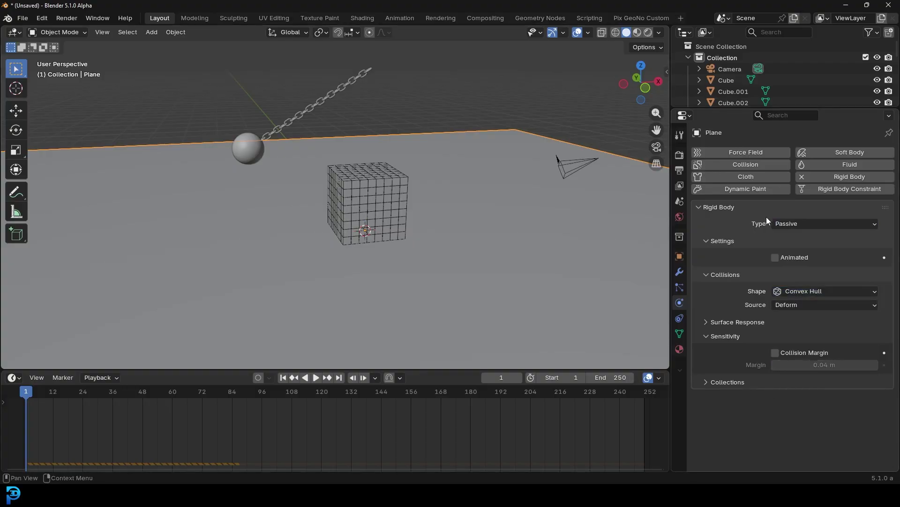
# Play the simulation until the ball hits the cube block and examine how the cubes are displaced
pyautogui.scroll(-3, 369, 136)
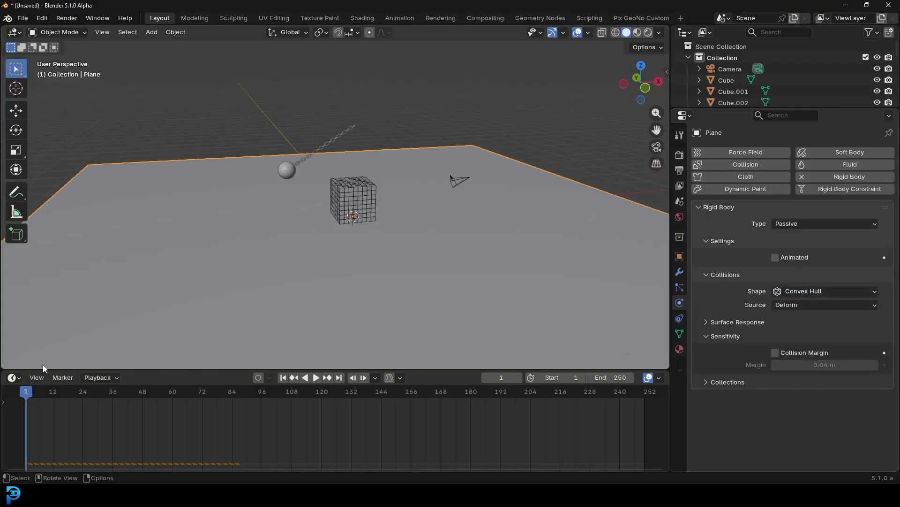
pyautogui.moveTo(25, 395); pyautogui.dragTo(23, 396)
pyautogui.scroll(4, 421, 167)
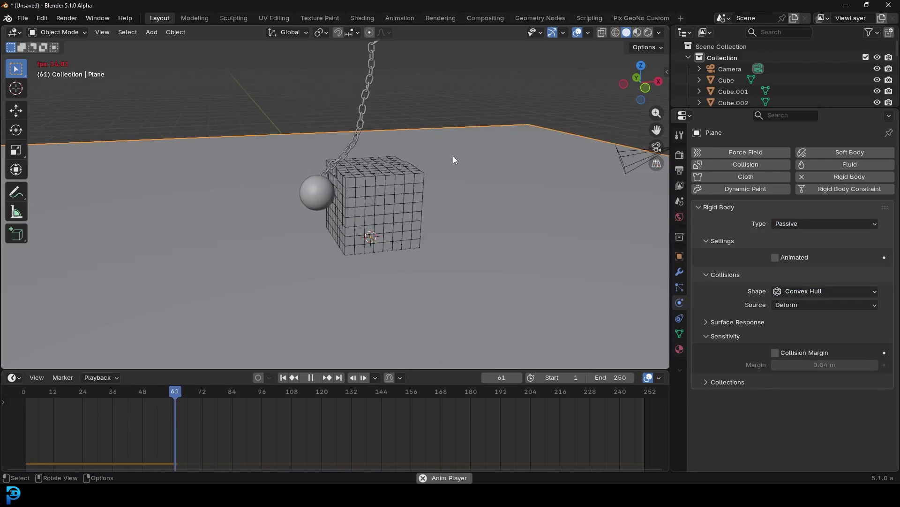
pyautogui.press('space')
pyautogui.press('KP_1')
pyautogui.scroll(4, 453, 156)
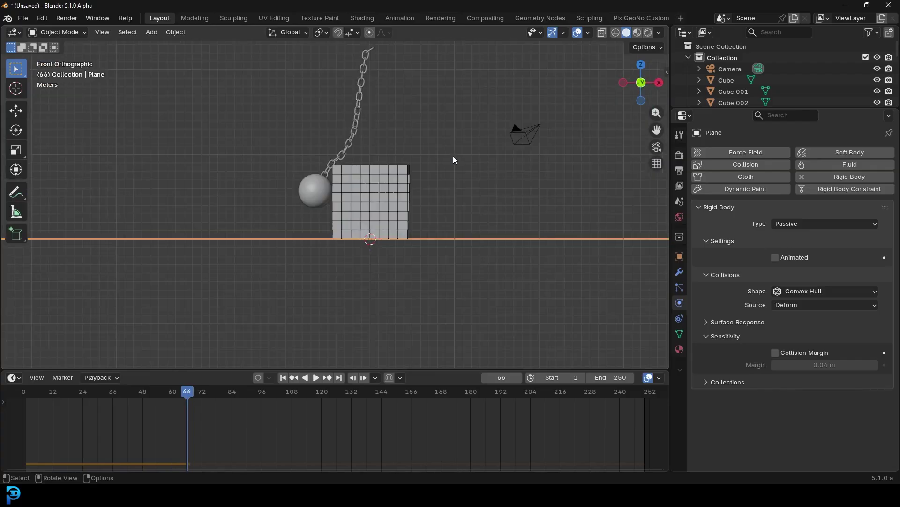
pyautogui.moveTo(459, 157); pyautogui.dragTo(483, 221, button='middle')
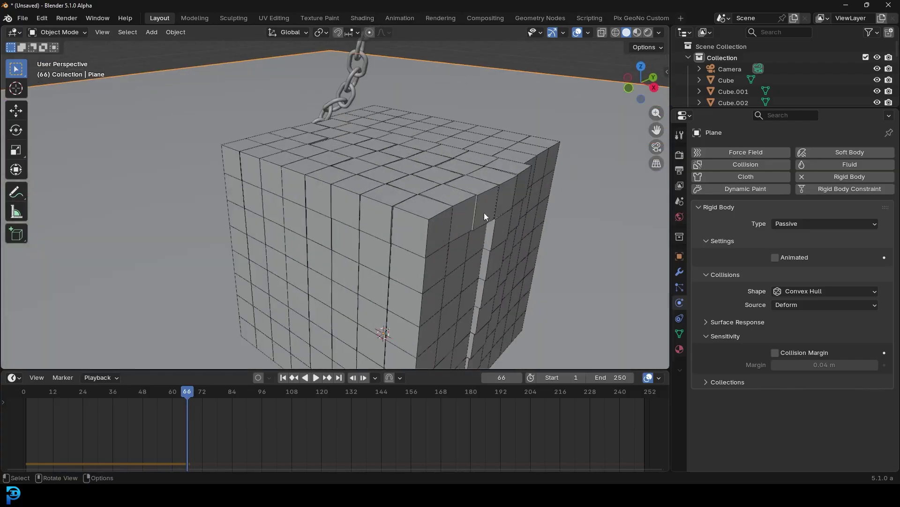
# Select all cubes at frame 1, set the active upper corner cube's mass to 0.05 kg, and copy its rigid body settings to the rest
pyautogui.hotkey('shift', 'Left')
pyautogui.press('KP_1')
pyautogui.press('z')
pyautogui.click(282, 75)
pyautogui.moveTo(265, 71)
pyautogui.mouseDown()
pyautogui.moveTo(488, 275)
pyautogui.moveTo(525, 289)
pyautogui.mouseUp()
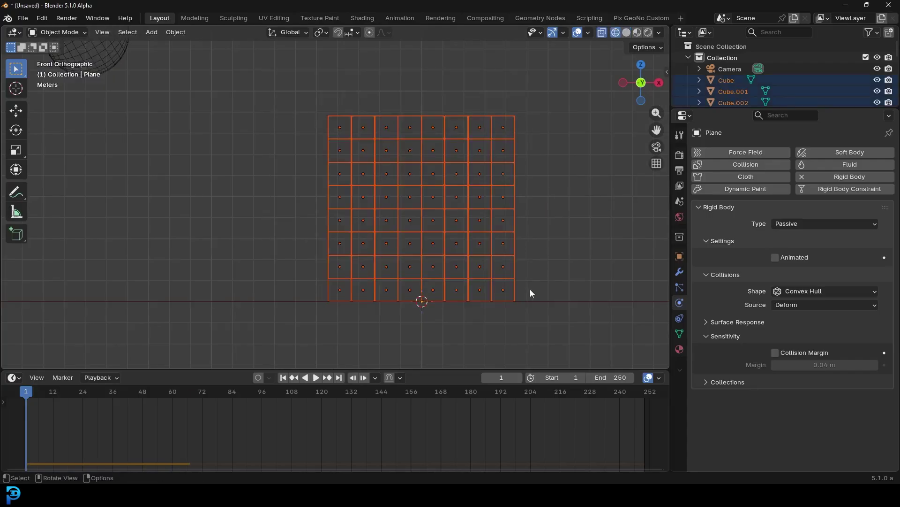
pyautogui.keyDown('shift'); pyautogui.click(515, 115); pyautogui.keyUp('shift')
pyautogui.moveTo(515, 115); pyautogui.dragTo(461, 186, button='middle')
pyautogui.click(821, 258)
pyautogui.write('.05')
pyautogui.press('Return')
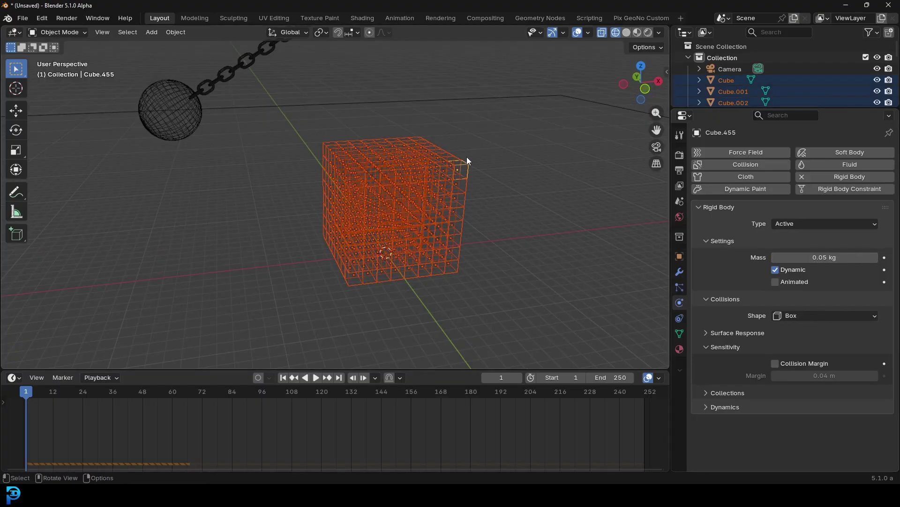
pyautogui.press('F3')
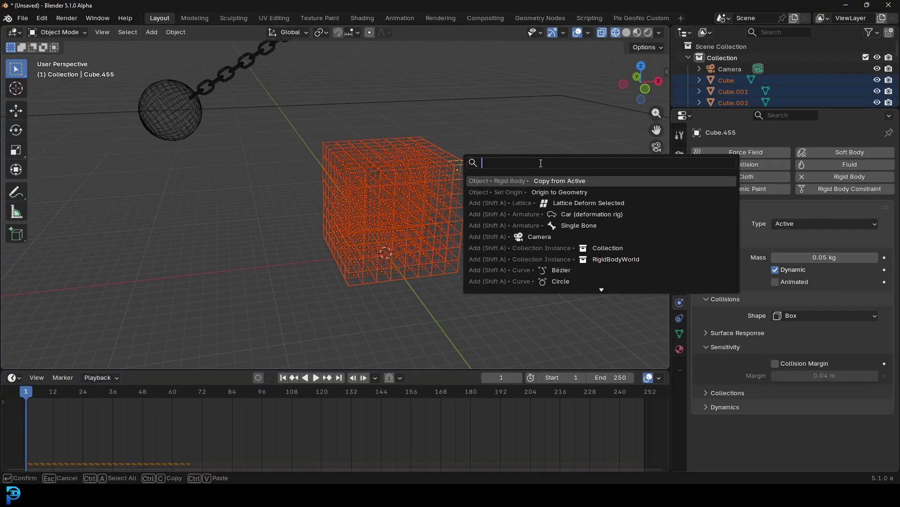
pyautogui.click(559, 182)
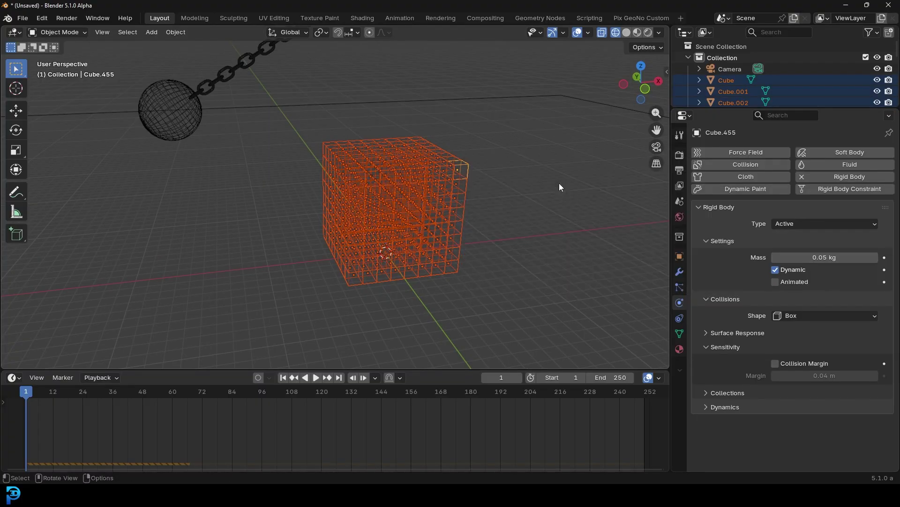
# Play the simulation in solid shading to check the impact with the lighter cubes, and return to frame 1
pyautogui.press('space')
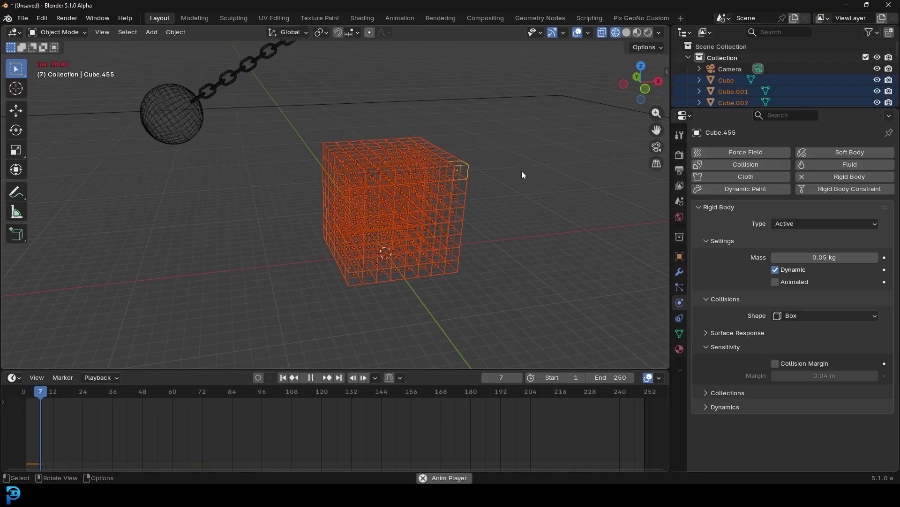
pyautogui.press('z')
pyautogui.click(592, 211)
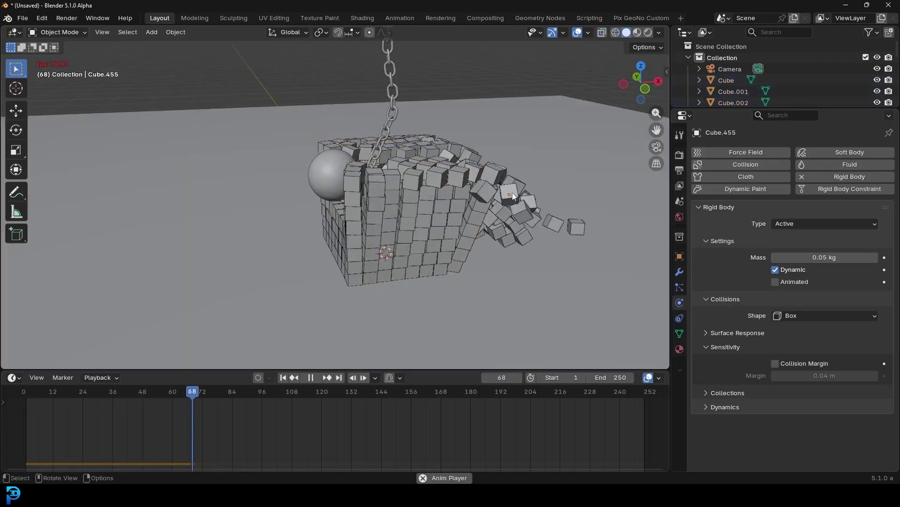
pyautogui.press('space')
pyautogui.moveTo(512, 193); pyautogui.dragTo(494, 194, button='middle')
pyautogui.hotkey('shift', 'Left')
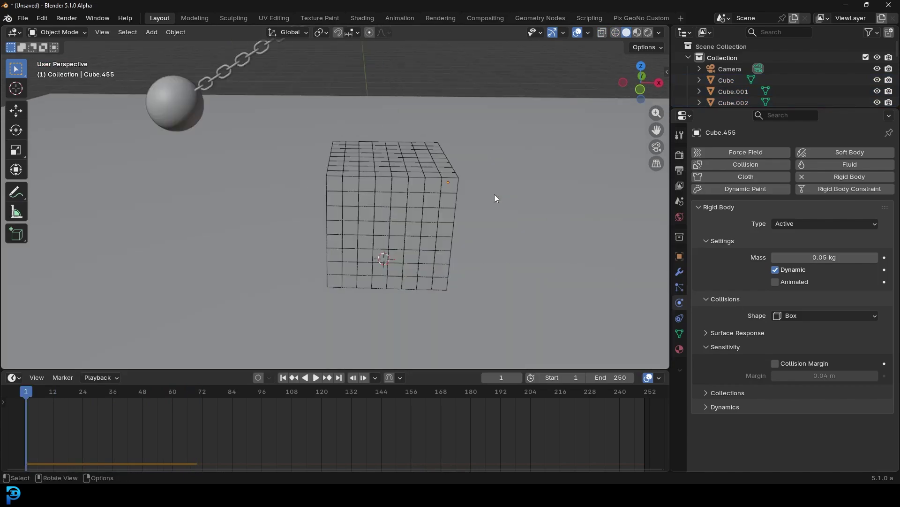
# Set the wrecking ball's mass to 12 kg and play the simulation to test the impact
pyautogui.click(181, 94)
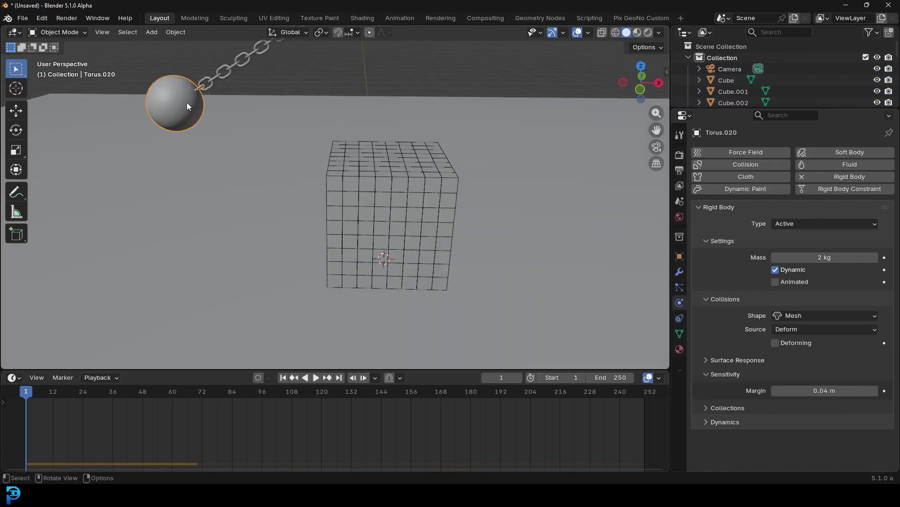
pyautogui.click(831, 257)
pyautogui.write('12')
pyautogui.press('Return')
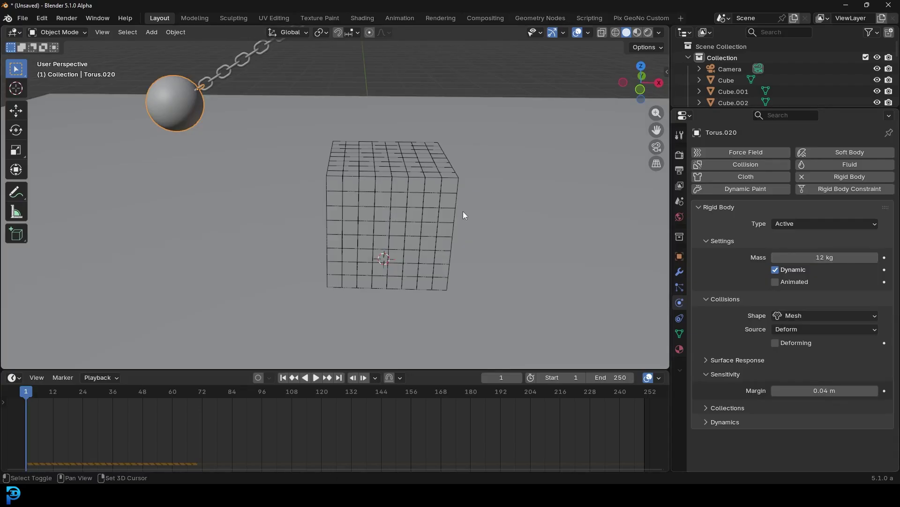
pyautogui.press('space')
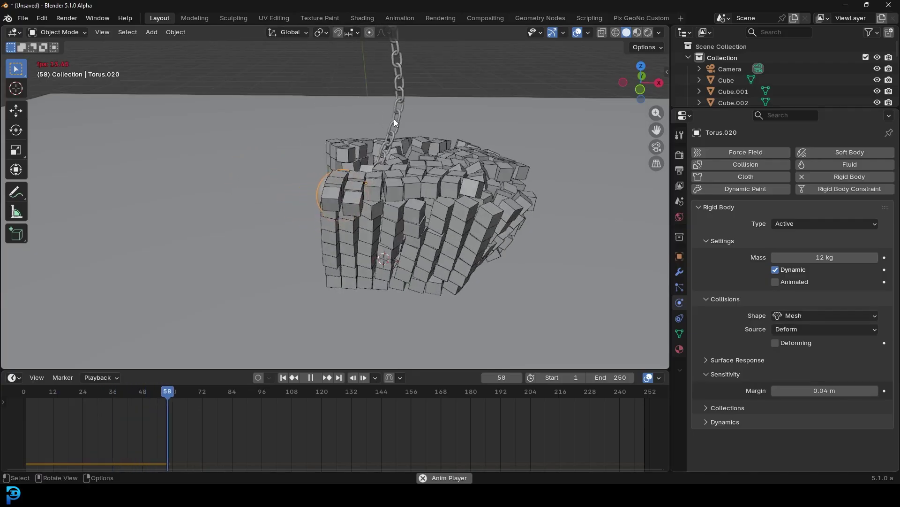
pyautogui.moveTo(394, 119); pyautogui.dragTo(421, 137, button='middle')
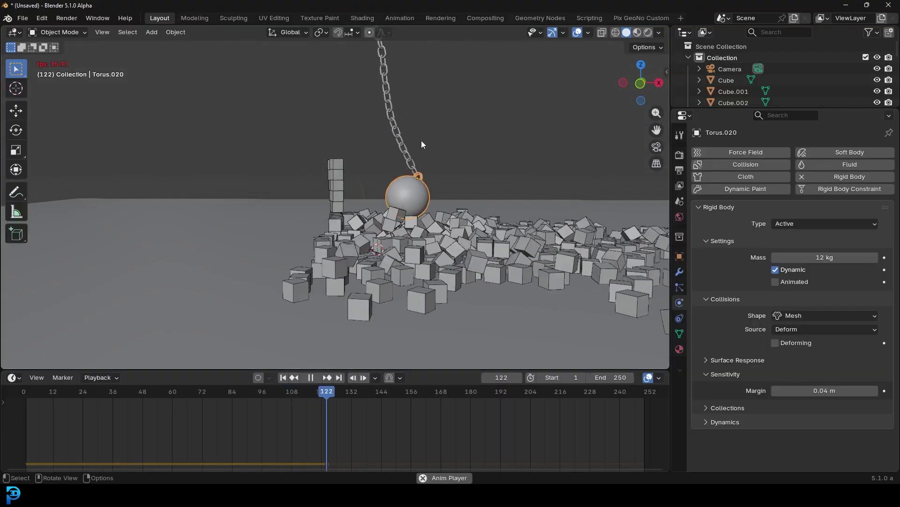
pyautogui.press('Escape')
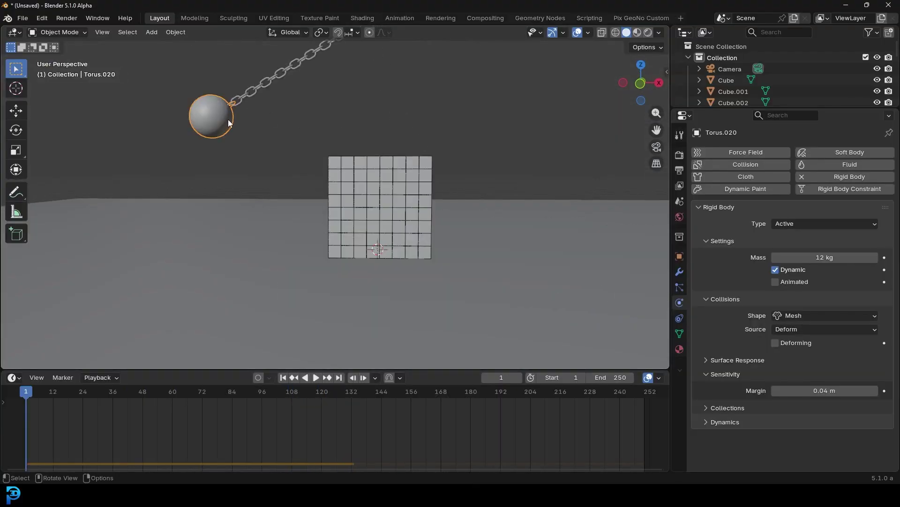
# Set the wrecking ball's rigid body mass to 50 kg
pyautogui.click(852, 257)
pyautogui.write('50')
pyautogui.press('Return')
pyautogui.moveTo(513, 106); pyautogui.dragTo(500, 119, button='middle')
# Play the simulation to check how the ball and chain behave in the impact, and return to frame 1
pyautogui.press('space')
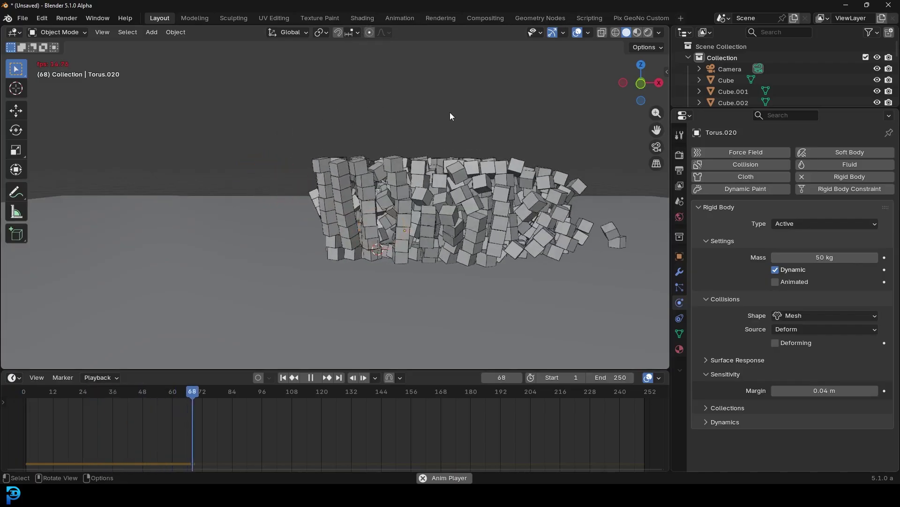
pyautogui.moveTo(438, 119); pyautogui.dragTo(427, 135, button='middle')
pyautogui.scroll(4, 426, 136)
pyautogui.press('space')
pyautogui.scroll(-5, 413, 125)
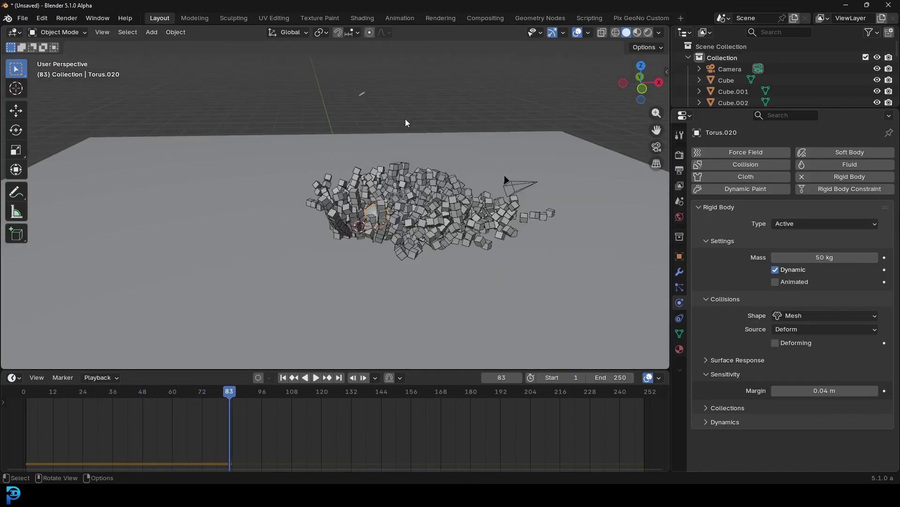
pyautogui.scroll(4, 399, 137)
pyautogui.hotkey('shift', 'Left')
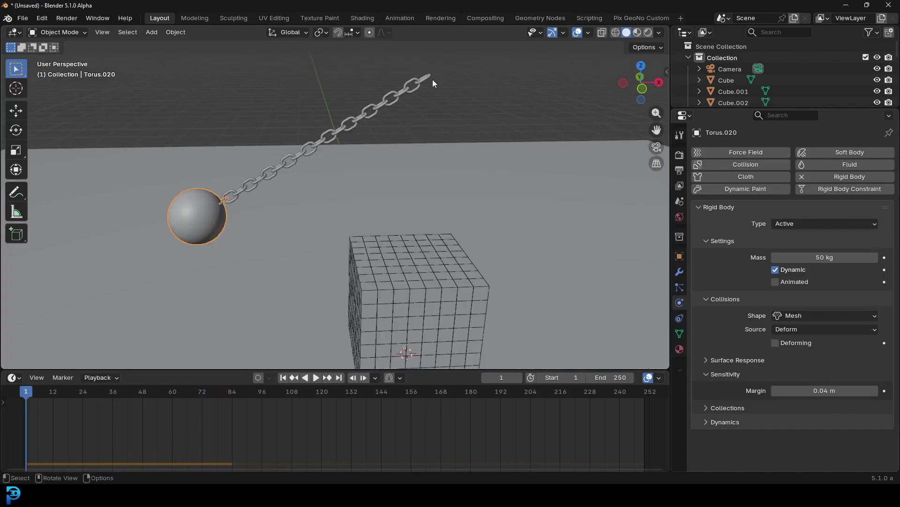
# Set the wrecking ball's rigid body mass to 25 kg
pyautogui.moveTo(825, 257); pyautogui.dragTo(826, 257)
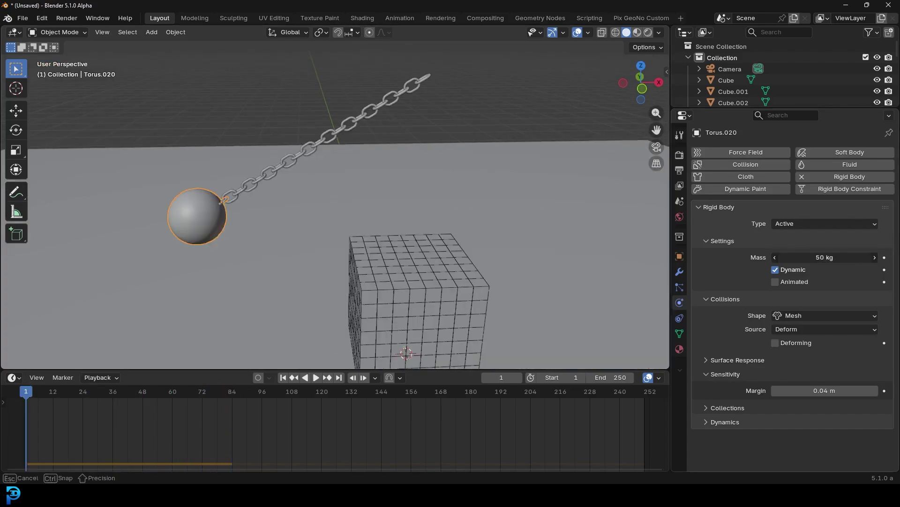
pyautogui.write('25')
pyautogui.press('Return')
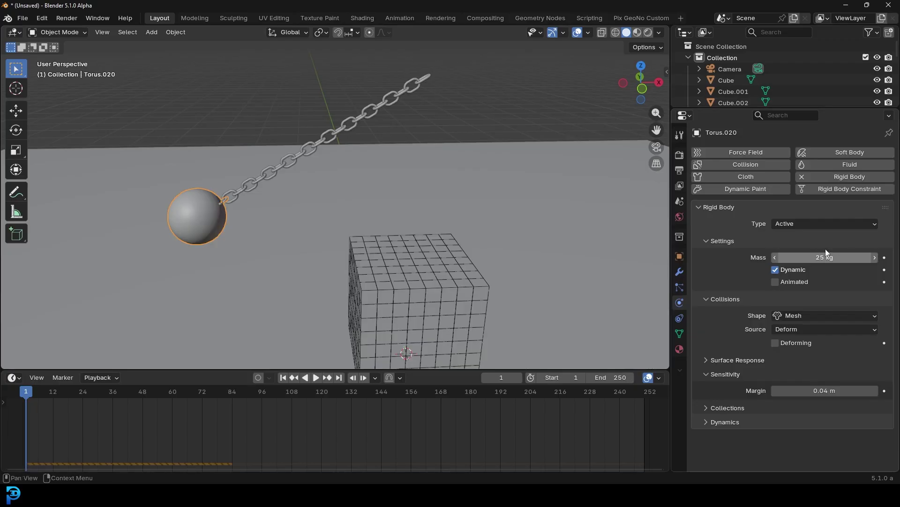
# Select all cubes, set the active upper corner cube's mass to 0.01 kg, and copy its rigid body settings to the others
pyautogui.press('KP_1')
pyautogui.press('z')
pyautogui.click(425, 252)
pyautogui.moveTo(330, 204); pyautogui.dragTo(440, 288)
pyautogui.keyDown('shift'); pyautogui.click(418, 227); pyautogui.keyUp('shift')
pyautogui.scroll(2, 471, 230)
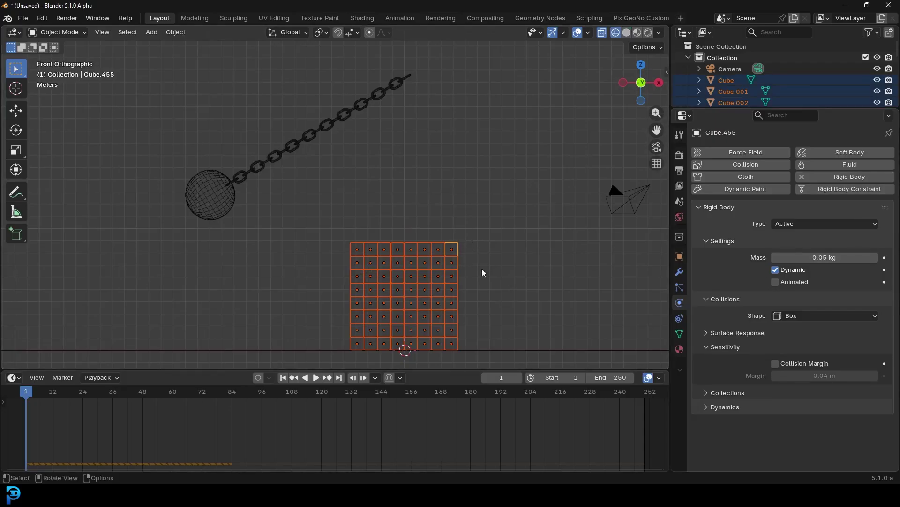
pyautogui.moveTo(833, 258); pyautogui.dragTo(832, 258)
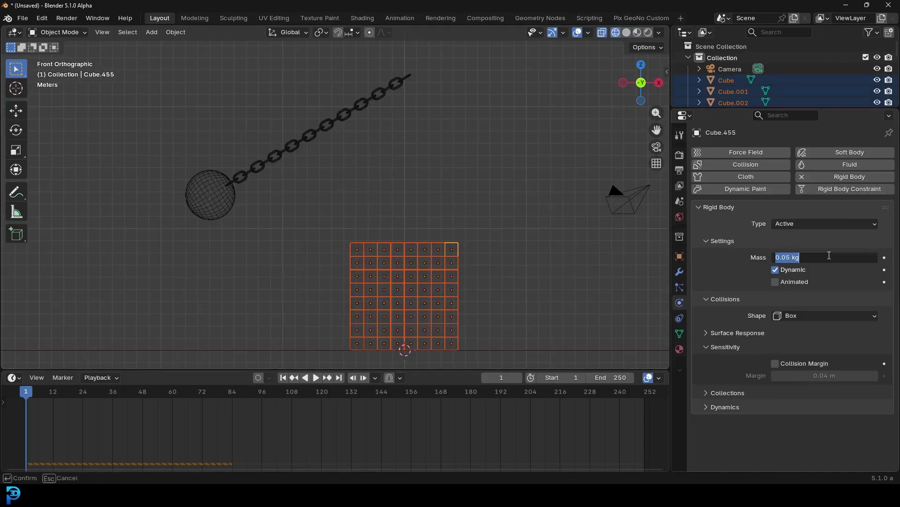
pyautogui.write('.01')
pyautogui.press('Return')
pyautogui.press('F3')
pyautogui.click(590, 254)
# Test the swing briefly, switch the viewport back to solid shading, and deselect all cubes
pyautogui.press('space')
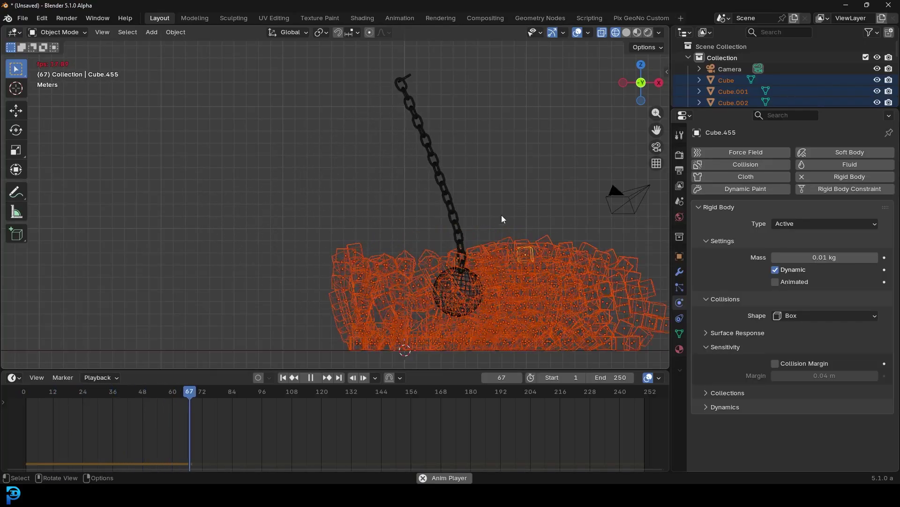
pyautogui.press('space')
pyautogui.hotkey('shift', 'z')
pyautogui.moveTo(519, 236)
pyautogui.mouseDown(button='middle')
pyautogui.moveTo(421, 283)
pyautogui.moveTo(409, 246)
pyautogui.mouseUp(button='middle')
pyautogui.hotkey('alt', 'a')
# Play the whole collapse in perspective view, and replay it from frame 1 through the impact to frame 93
pyautogui.press('space')
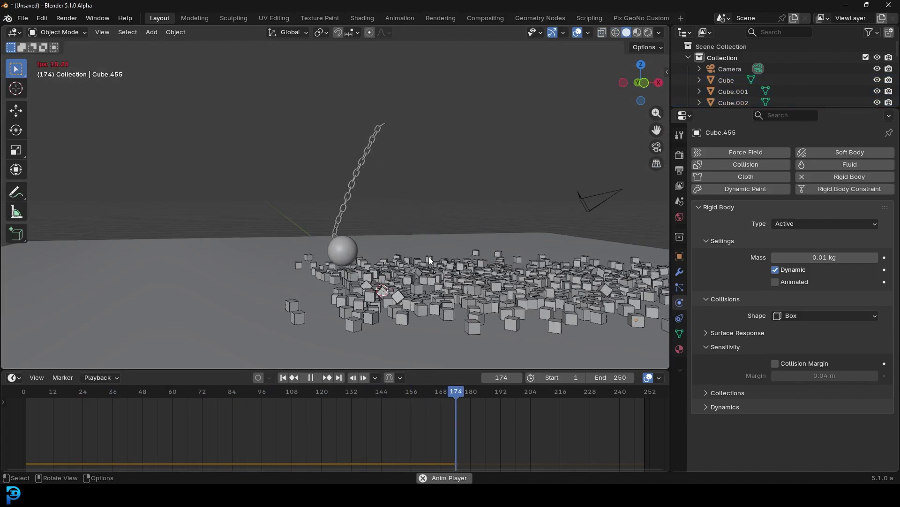
pyautogui.press('space')
pyautogui.hotkey('shift', 'Left')
pyautogui.press('space')
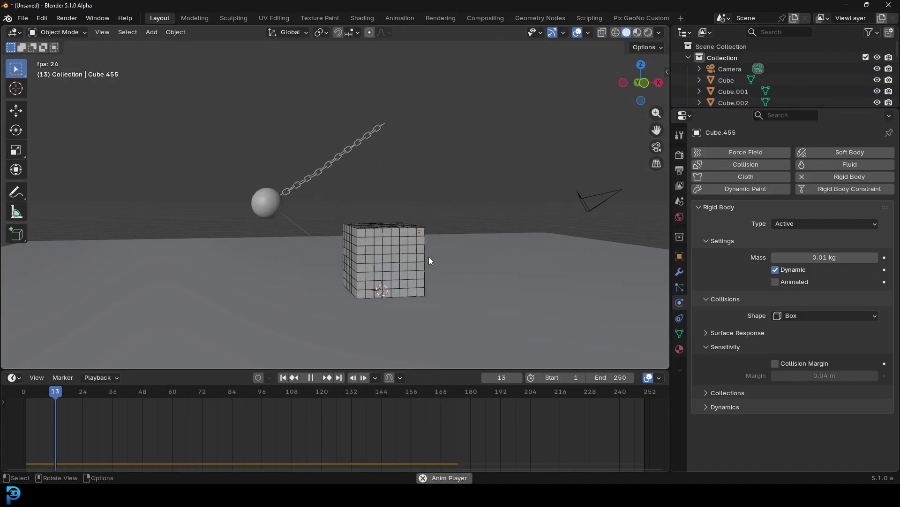
pyautogui.scroll(1, 431, 258)
pyautogui.scroll(1, 442, 273)
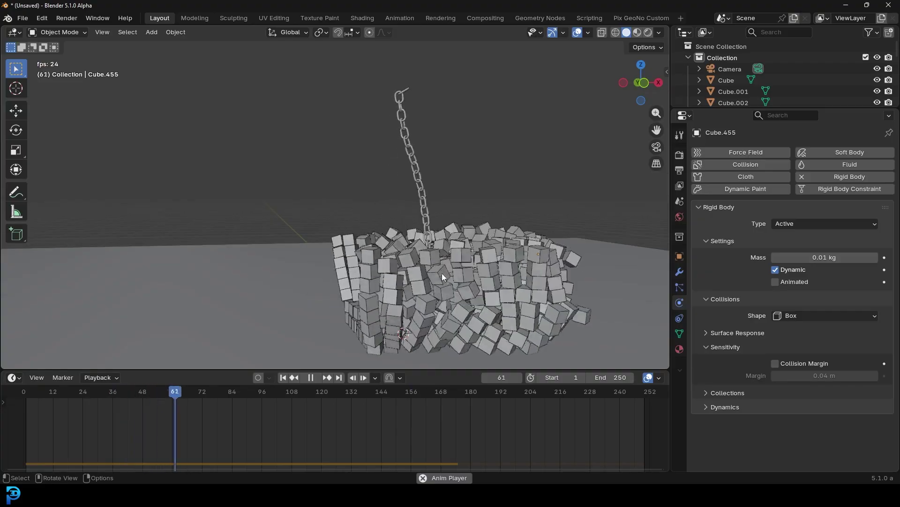
pyautogui.press('space')
pyautogui.scroll(-3, 474, 234)
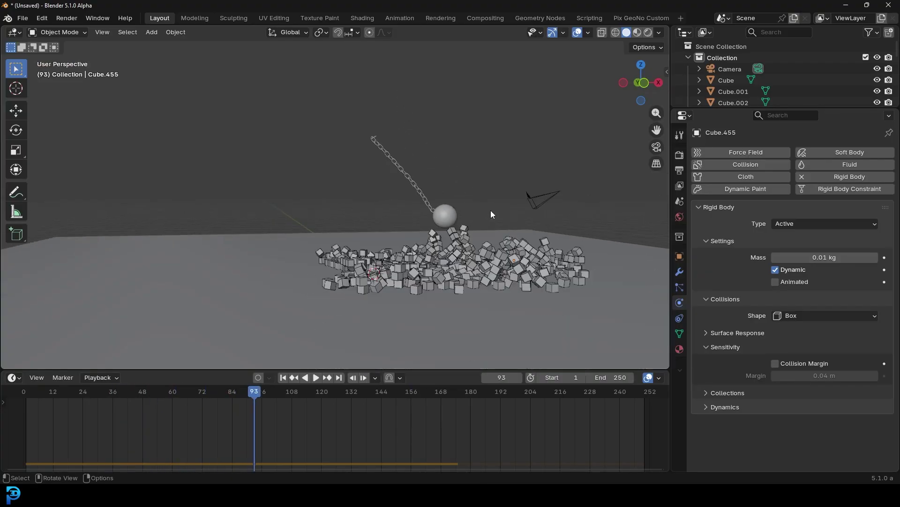
# Select the camera in camera view, return to frame 1, and move it back along its local Z axis until ball and cube block are framed
pyautogui.press('KP_0')
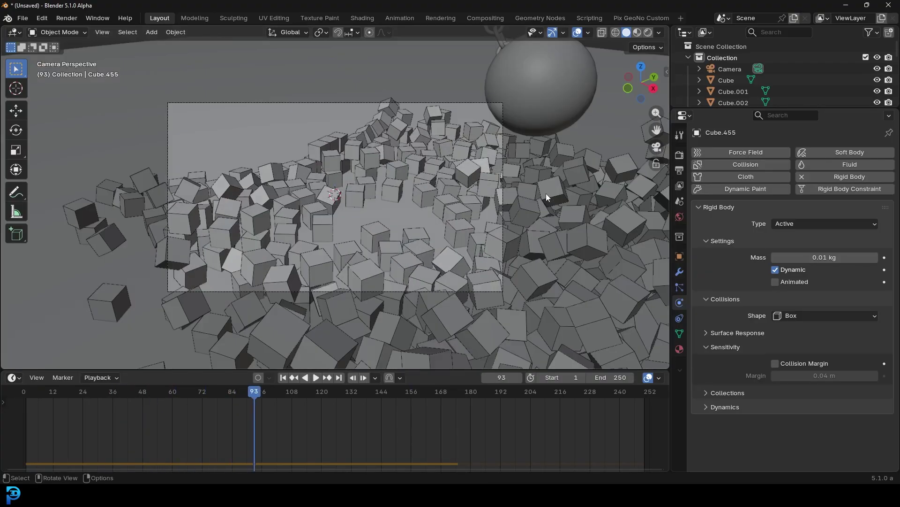
pyautogui.click(431, 99)
pyautogui.click(437, 102)
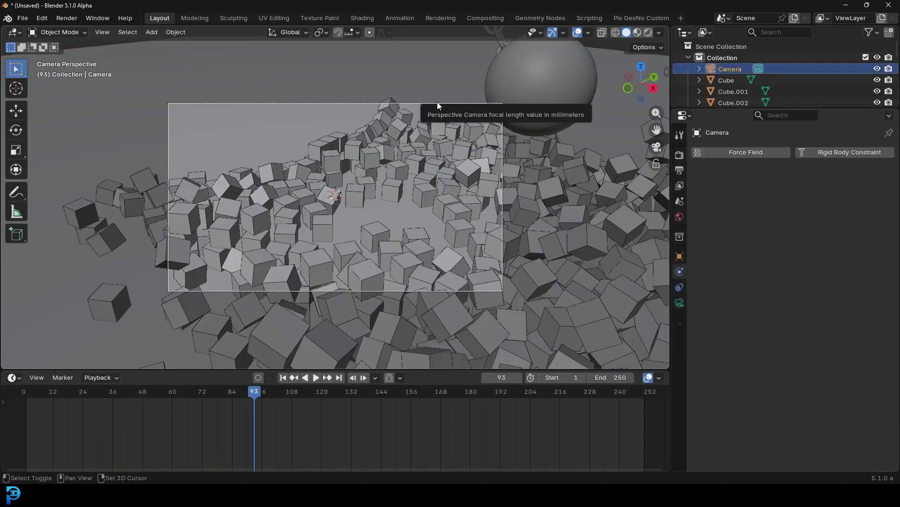
pyautogui.hotkey('shift', 'Left')
pyautogui.press('g')
pyautogui.press('z')
pyautogui.press('z')
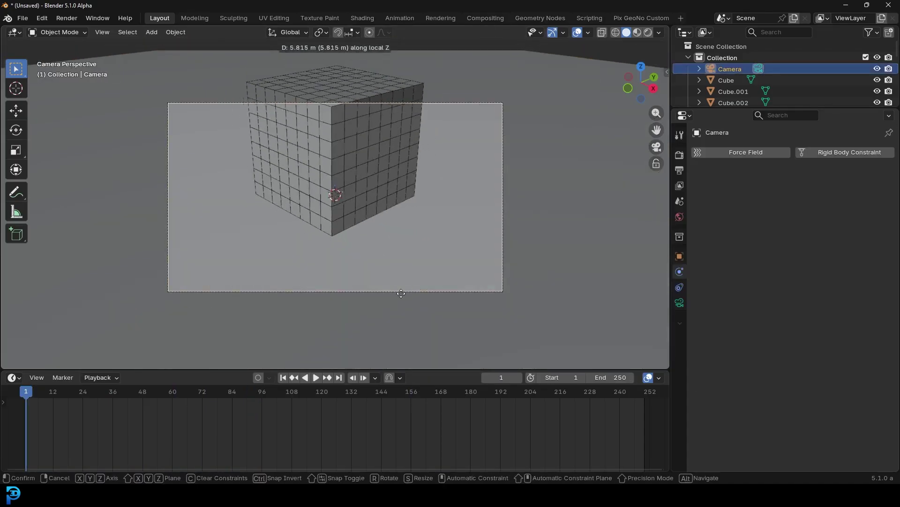
pyautogui.press('Return')
pyautogui.press('g')
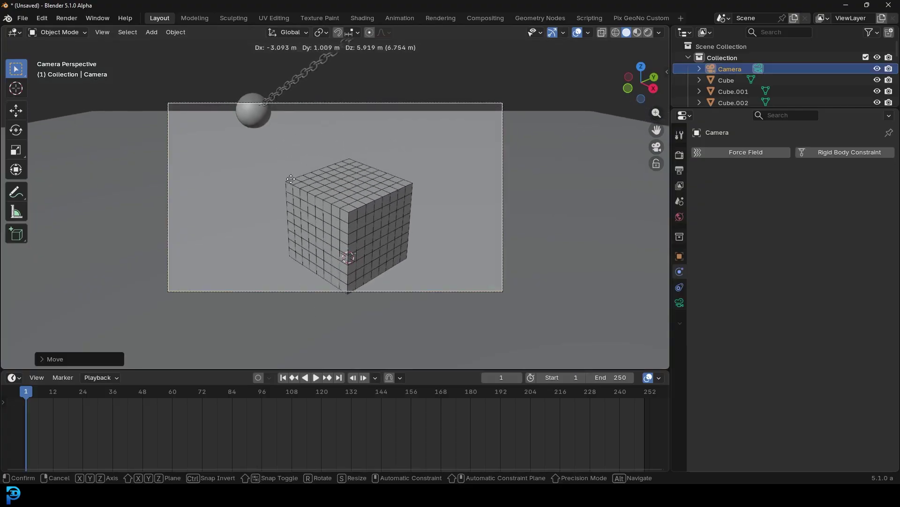
pyautogui.press('z')
pyautogui.press('z')
pyautogui.click(374, 285)
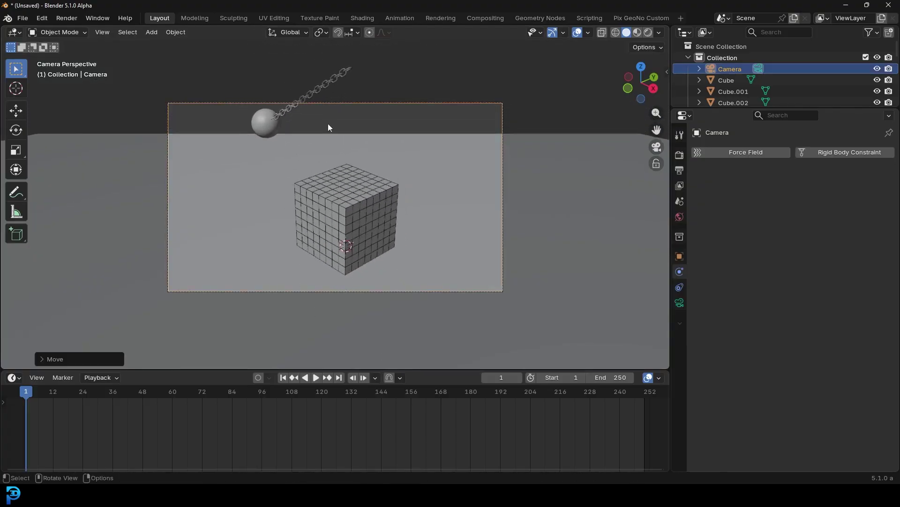
# Set the pivot point to the 3D cursor and rotate the camera around it to a low, slightly angled view of the cube block
pyautogui.click(322, 32)
pyautogui.click(330, 71)
pyautogui.press('r')
pyautogui.press('r')
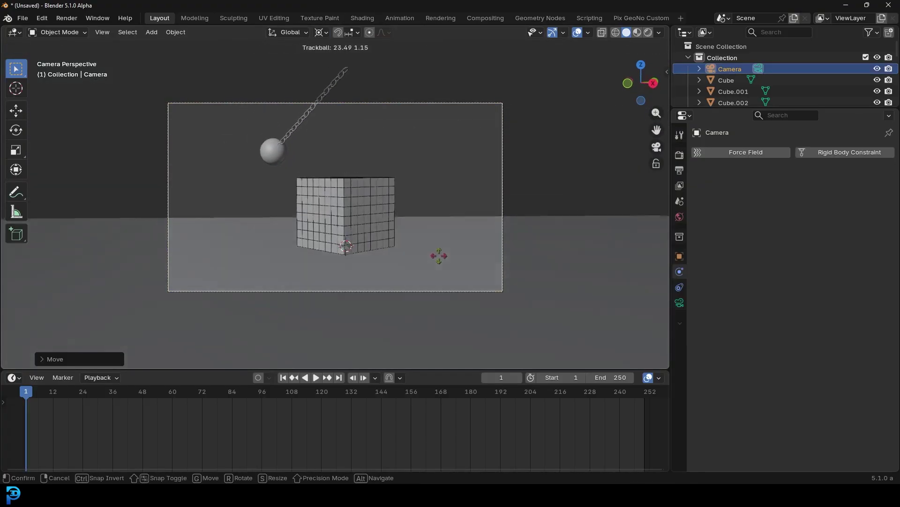
pyautogui.press('r')
pyautogui.press('z')
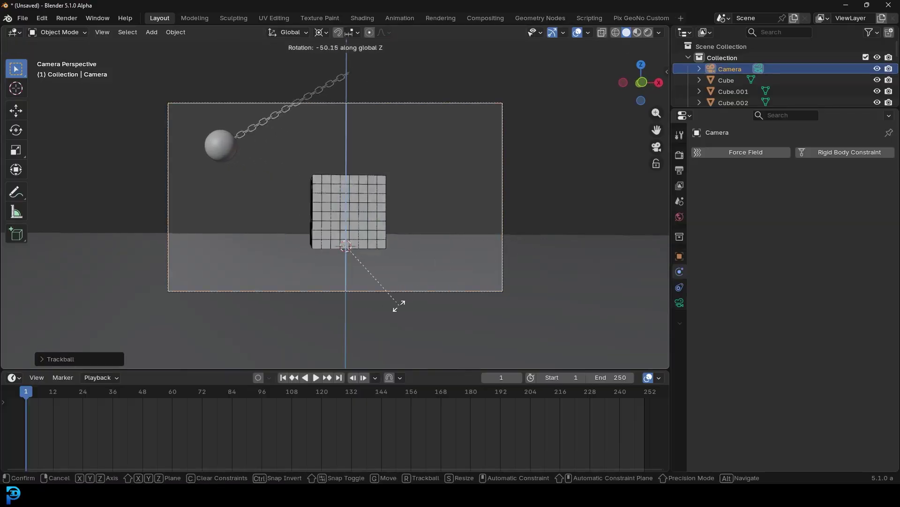
pyautogui.click(380, 302)
pyautogui.press('space')
pyautogui.press('r')
pyautogui.press('z')
pyautogui.click(439, 295)
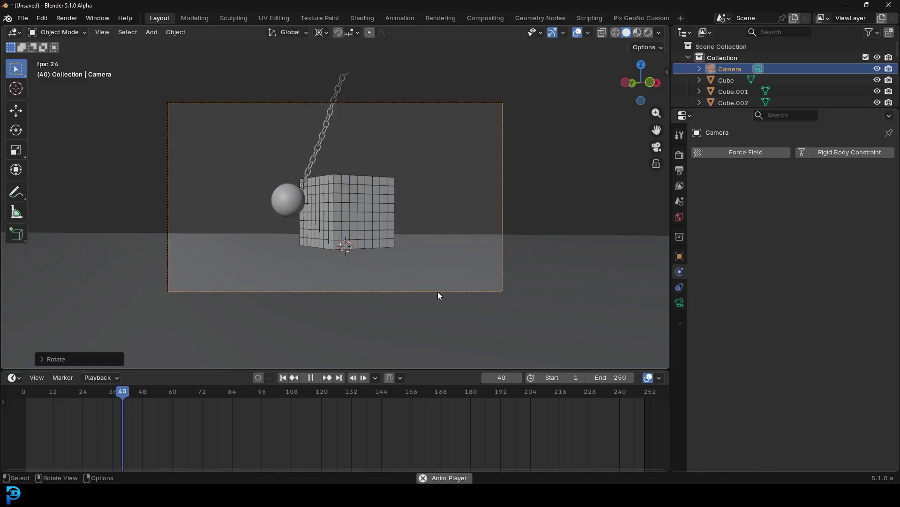
# Play the collapse through the camera to frame 83 and shift the camera slightly to reframe the scattered cubes
pyautogui.press('space')
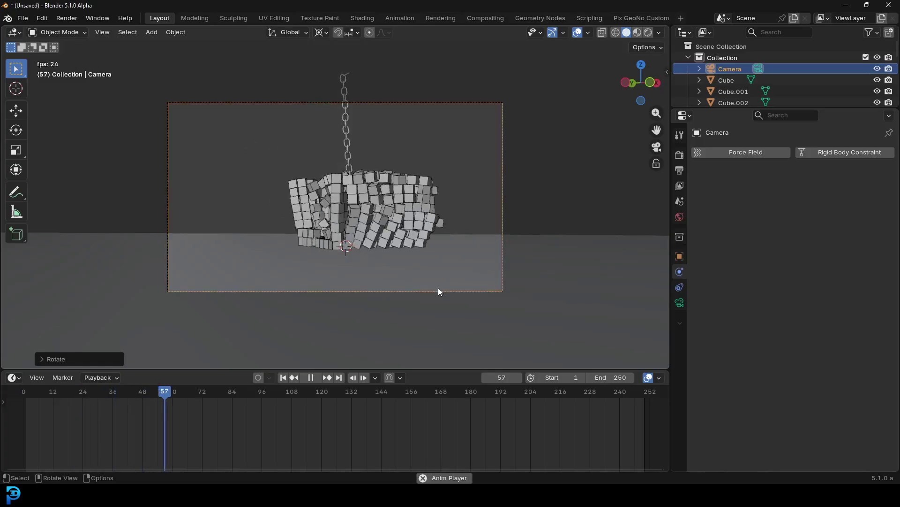
pyautogui.press('space')
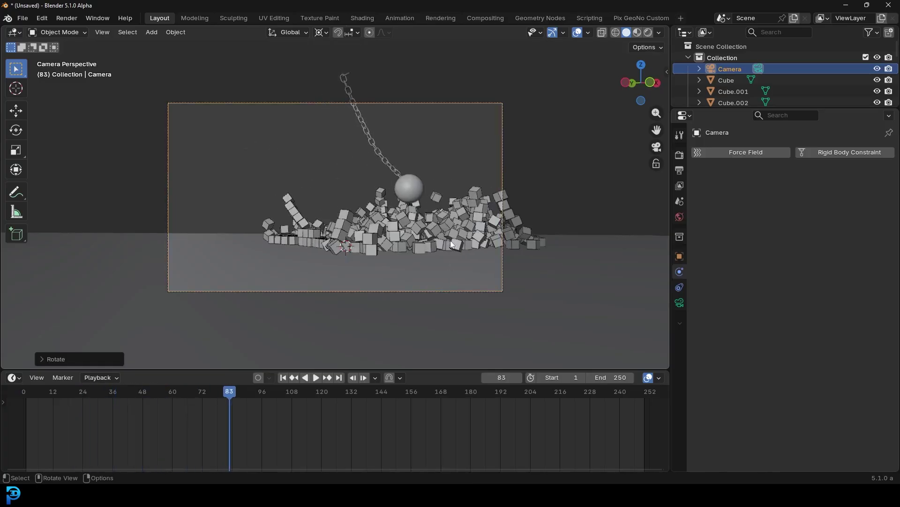
pyautogui.press('g')
pyautogui.click(425, 182)
pyautogui.moveTo(130, 73); pyautogui.dragTo(533, 319)
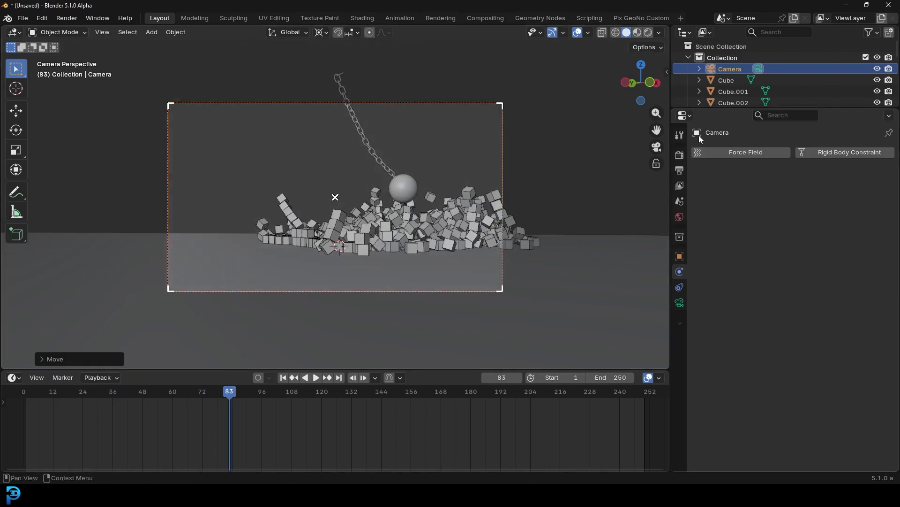
# Switch the render engine to Cycles and set the render max samples to 45
pyautogui.click(679, 155)
pyautogui.click(782, 149)
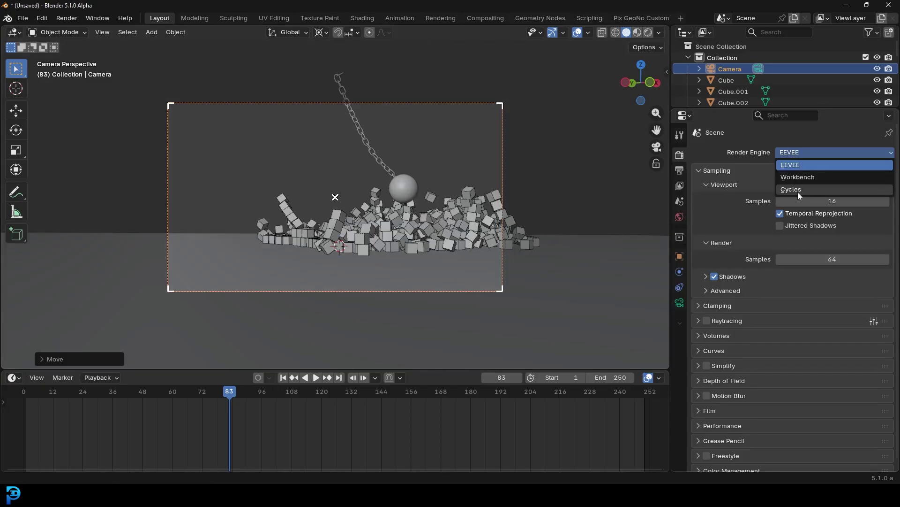
pyautogui.click(798, 192)
pyautogui.click(799, 165)
pyautogui.click(803, 191)
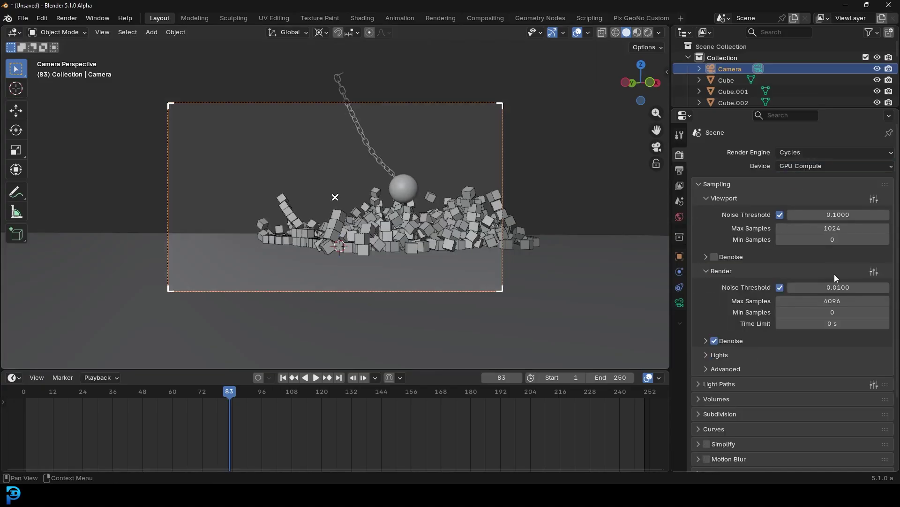
pyautogui.click(823, 302)
pyautogui.write('45')
pyautogui.press('Return')
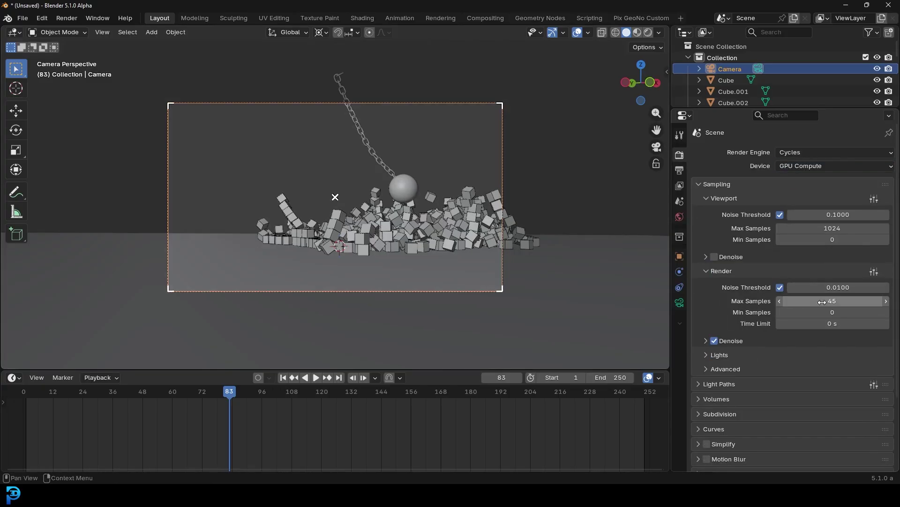
# Switch the viewport to rendered shading, add an area light, and raise it about 27 m along Z above the scene
pyautogui.press('z')
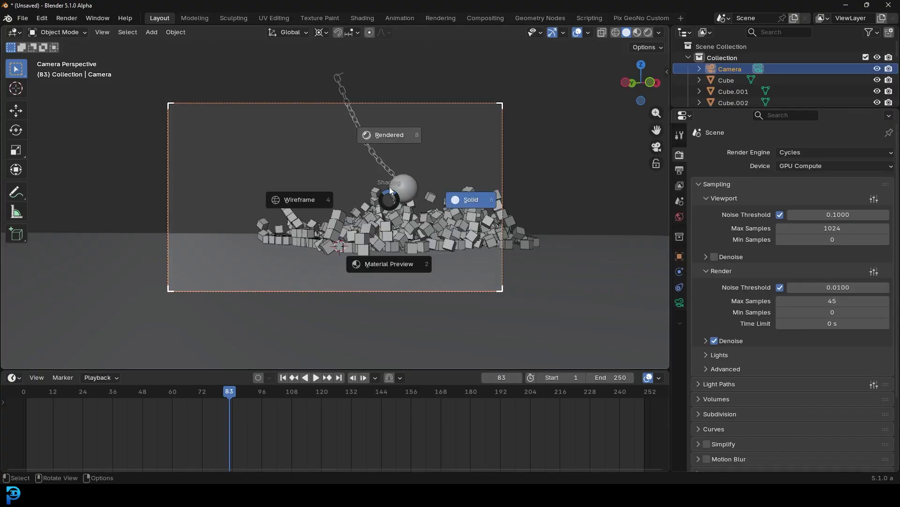
pyautogui.click(387, 140)
pyautogui.hotkey('shift', 'a')
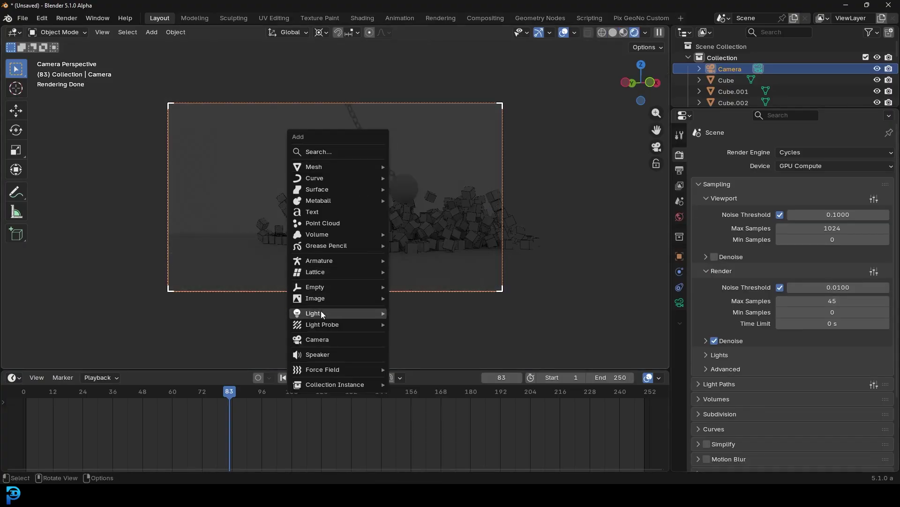
pyautogui.moveTo(320, 313)
pyautogui.click(409, 348)
pyautogui.press('g')
pyautogui.press('z')
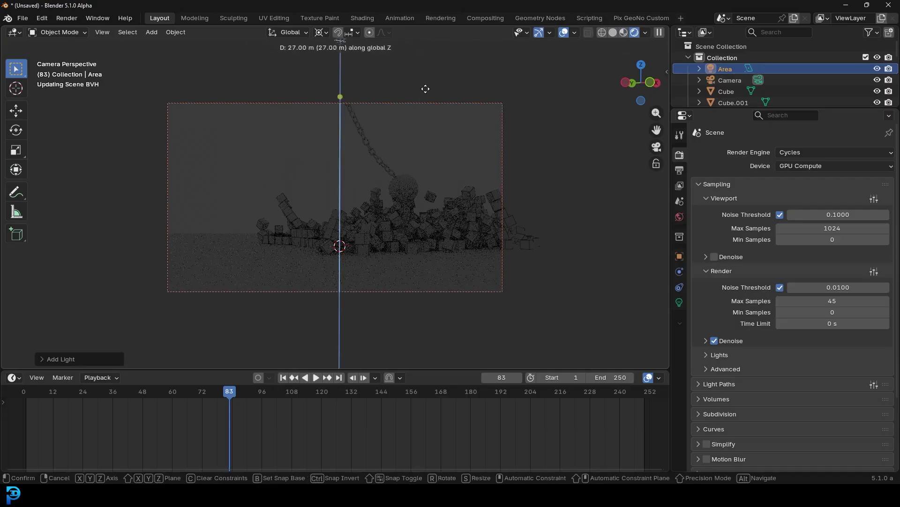
pyautogui.click(426, 90)
# Enlarge the area light to about 7.62 m and set its power to about 3615
pyautogui.click(678, 303)
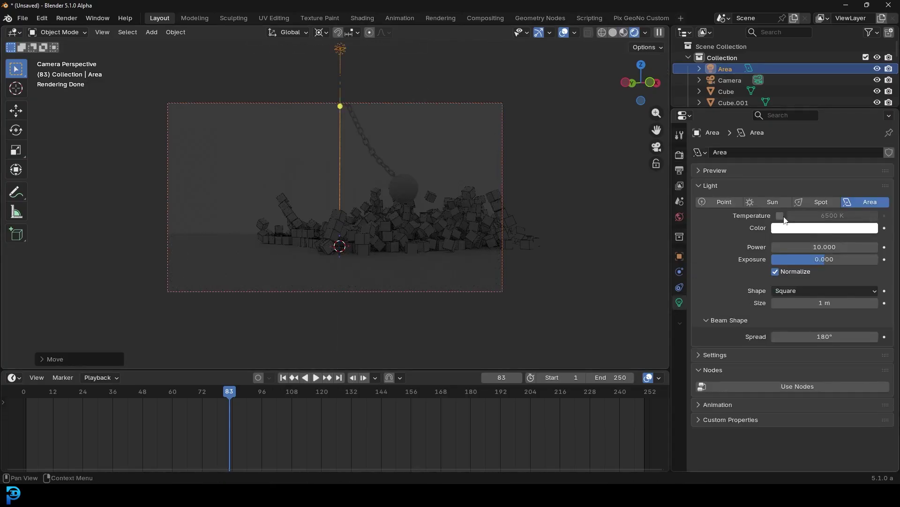
pyautogui.moveTo(795, 247); pyautogui.dragTo(868, 246)
pyautogui.moveTo(814, 303); pyautogui.dragTo(847, 303)
pyautogui.click(827, 245)
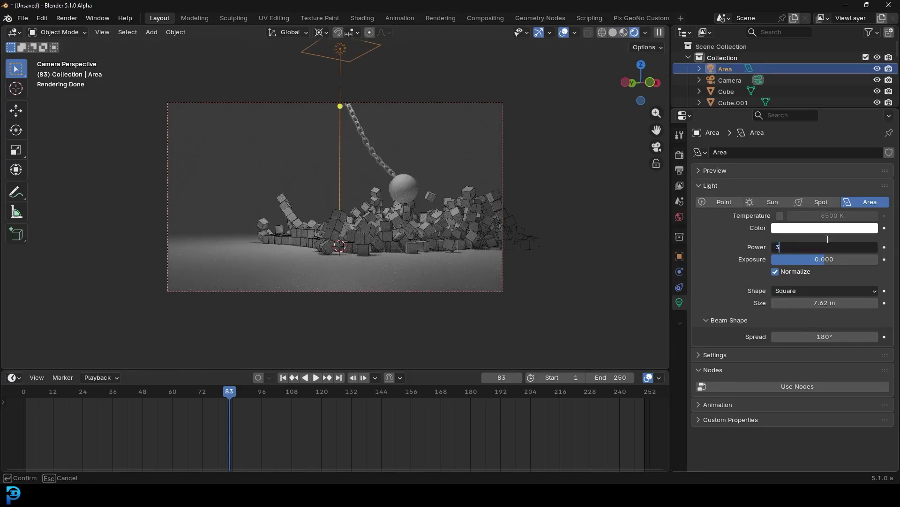
pyautogui.write('3000')
pyautogui.press('Return')
pyautogui.moveTo(814, 247); pyautogui.dragTo(839, 247)
# Duplicate the area light twice and place the copies on opposite sides of the cubes, angled down towards them
pyautogui.moveTo(297, 220); pyautogui.dragTo(356, 218, button='middle')
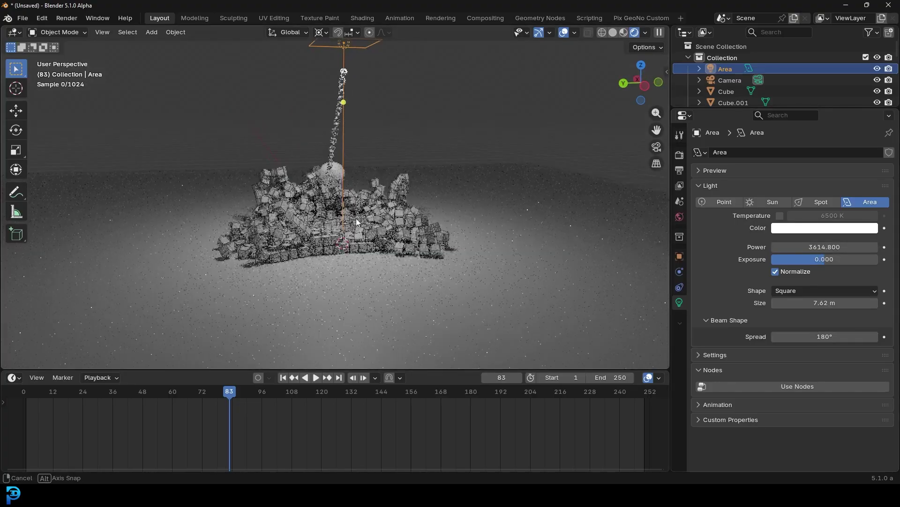
pyautogui.hotkey('shift', 'd')
pyautogui.press('Return')
pyautogui.press('r')
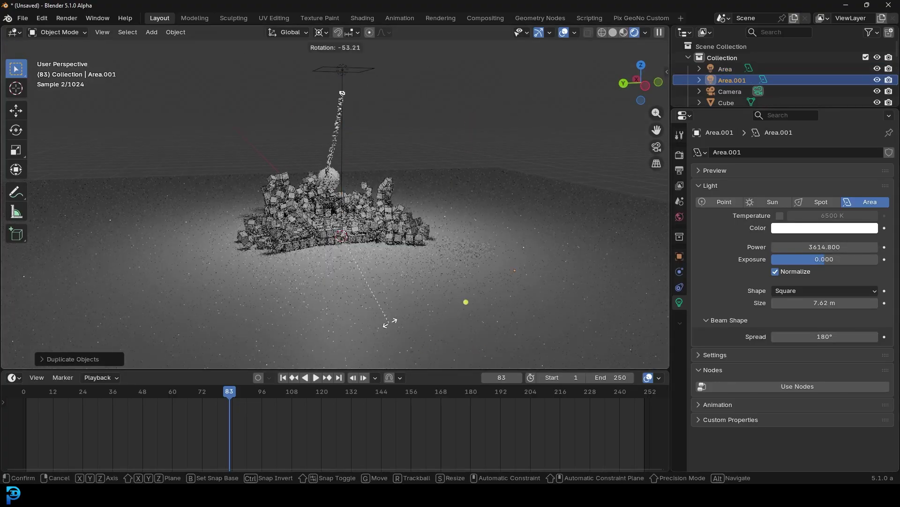
pyautogui.click(389, 323)
pyautogui.press('g')
pyautogui.click(427, 177)
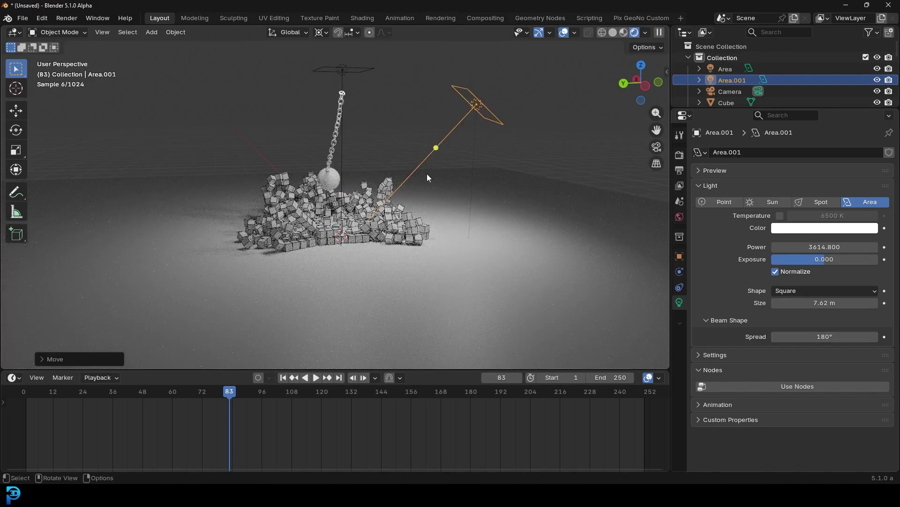
pyautogui.hotkey('shift', 'd')
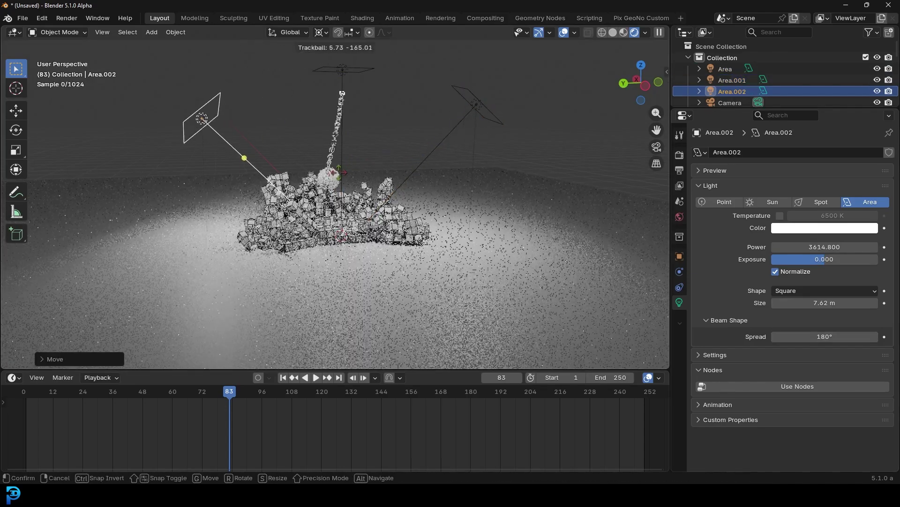
pyautogui.click(339, 172)
# Play the lit animation from frame 1 to 35 through the camera, and save the file as Untitled.blend on the Desktop
pyautogui.press('KP_0')
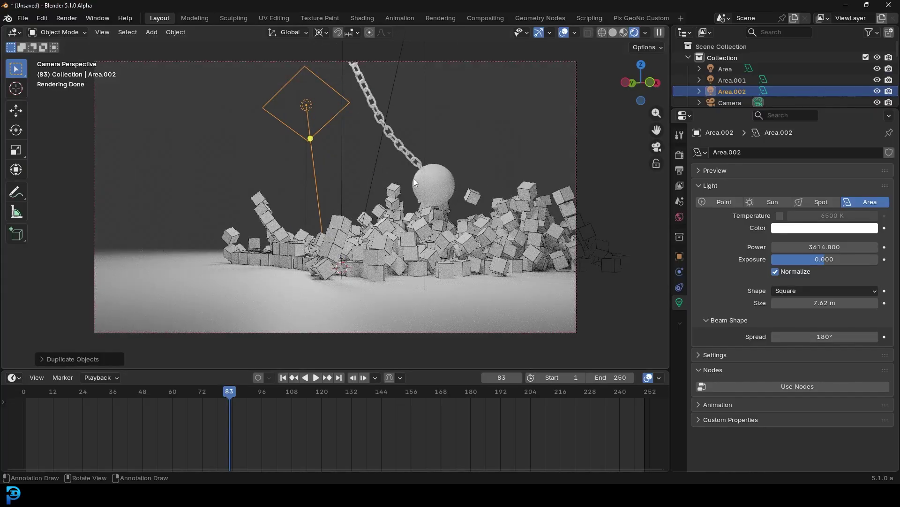
pyautogui.hotkey('shift', 'Left')
pyautogui.press('space')
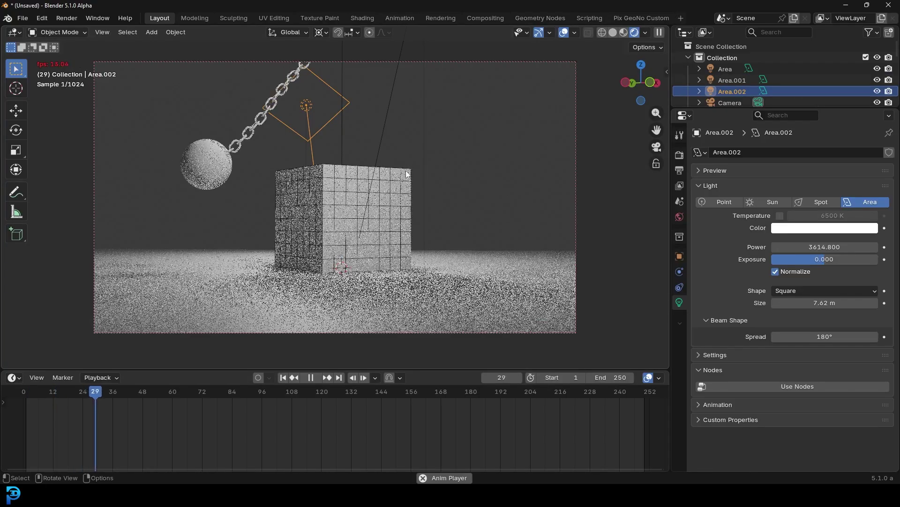
pyautogui.press('space')
pyautogui.hotkey('ctrl', 's')
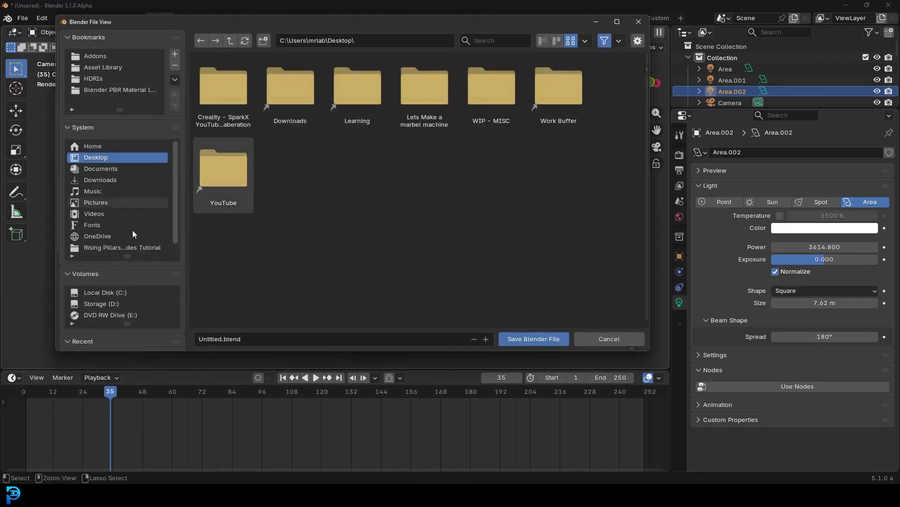
pyautogui.click(529, 339)
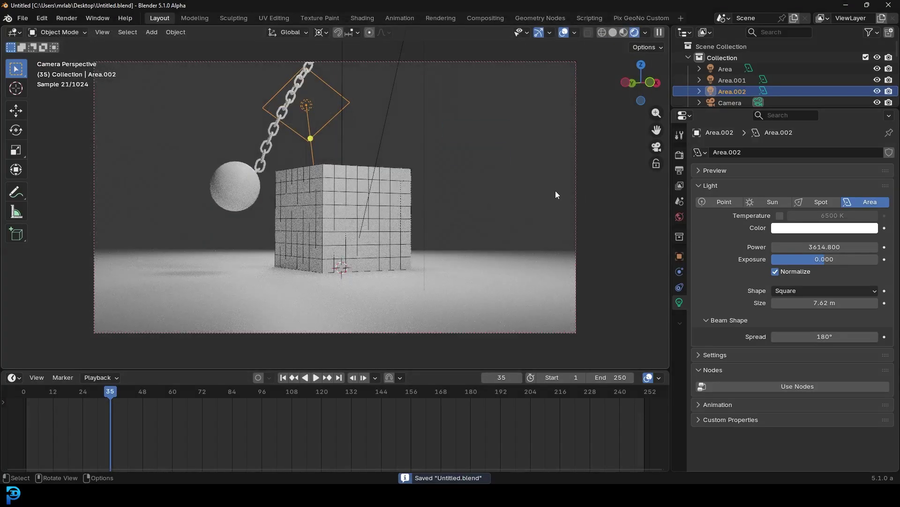
# In solid shading, give the ground plane a new material with a Checker Texture as its base color
pyautogui.moveTo(469, 192); pyautogui.dragTo(436, 208, button='middle')
pyautogui.press('z')
pyautogui.click(516, 199)
pyautogui.moveTo(517, 199)
pyautogui.mouseDown(button='middle')
pyautogui.moveTo(461, 237)
pyautogui.moveTo(438, 171)
pyautogui.mouseUp(button='middle')
pyautogui.click(493, 185)
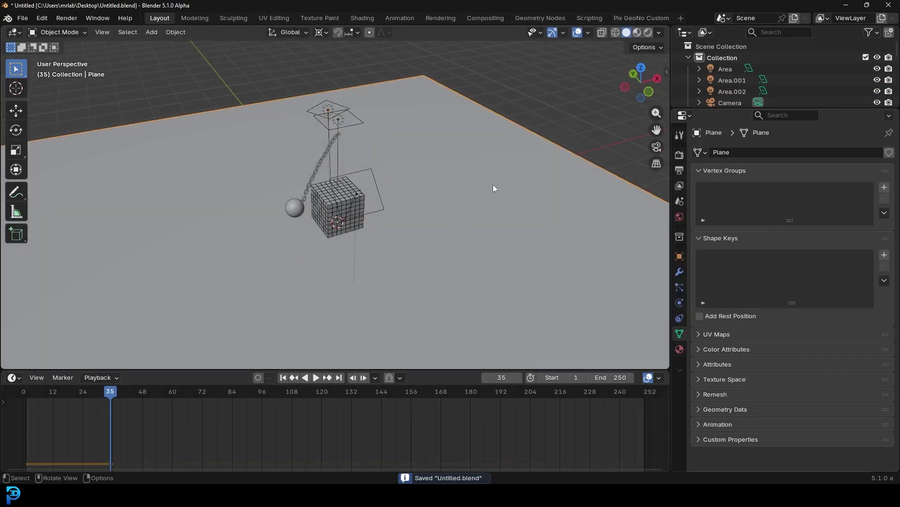
pyautogui.click(680, 350)
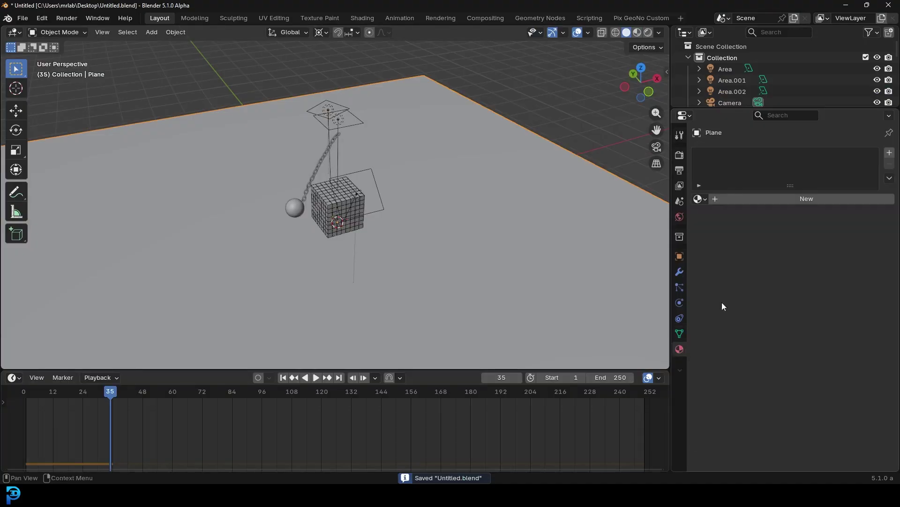
pyautogui.click(804, 199)
pyautogui.click(777, 268)
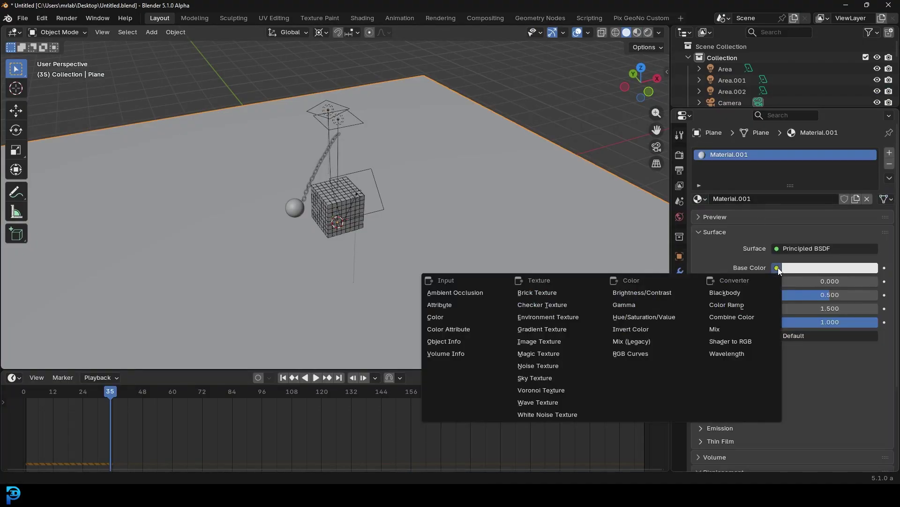
pyautogui.click(560, 305)
# Switch back to rendered shading and set the ground's checker texture scale to 12
pyautogui.press('z')
pyautogui.click(550, 187)
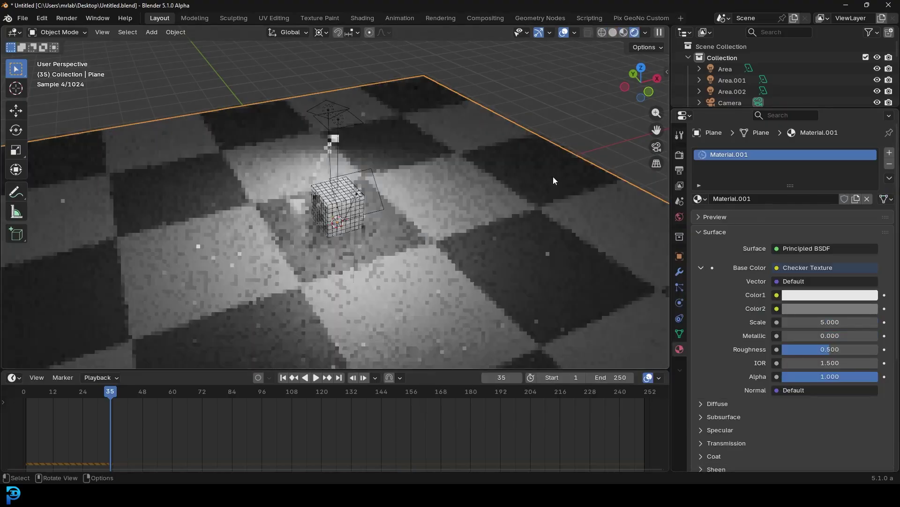
pyautogui.click(833, 322)
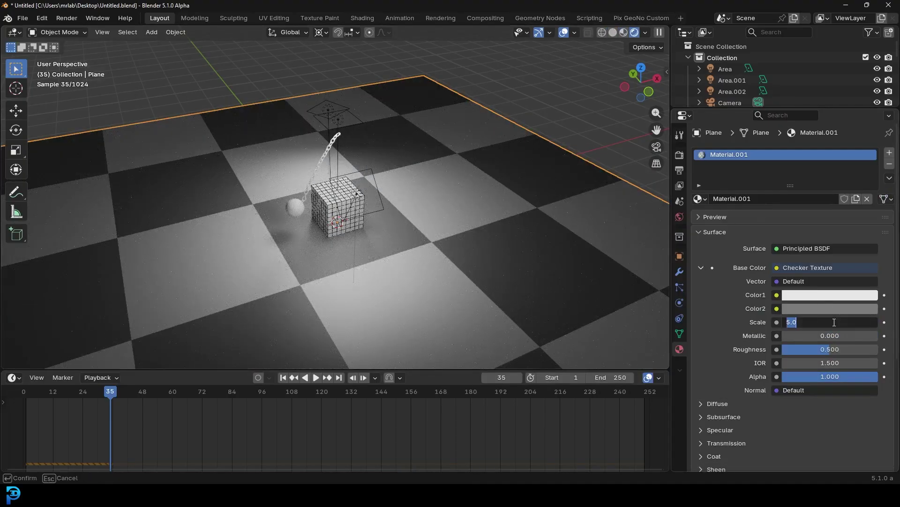
pyautogui.press('Return')
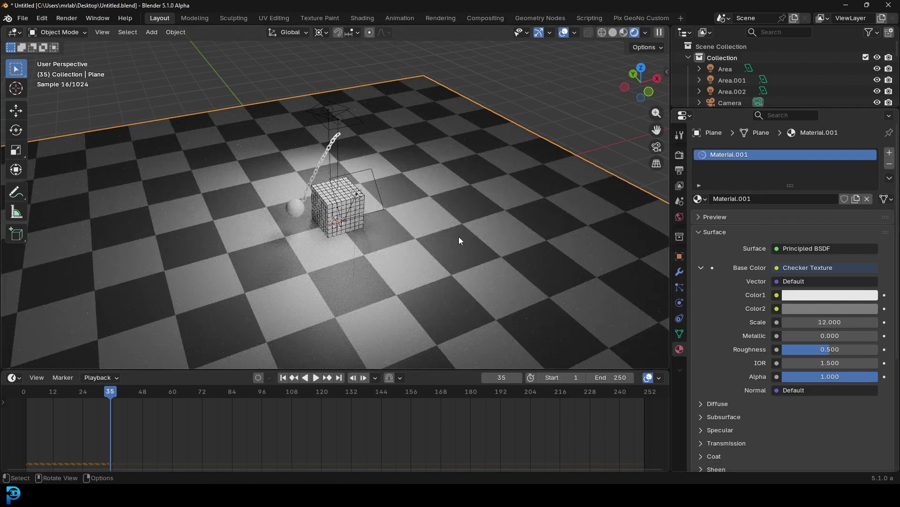
# Through the camera view, give the wrecking ball a new material with metallic 1.000 and roughness 0.175
pyautogui.press('KP_0')
pyautogui.scroll(1, 459, 236)
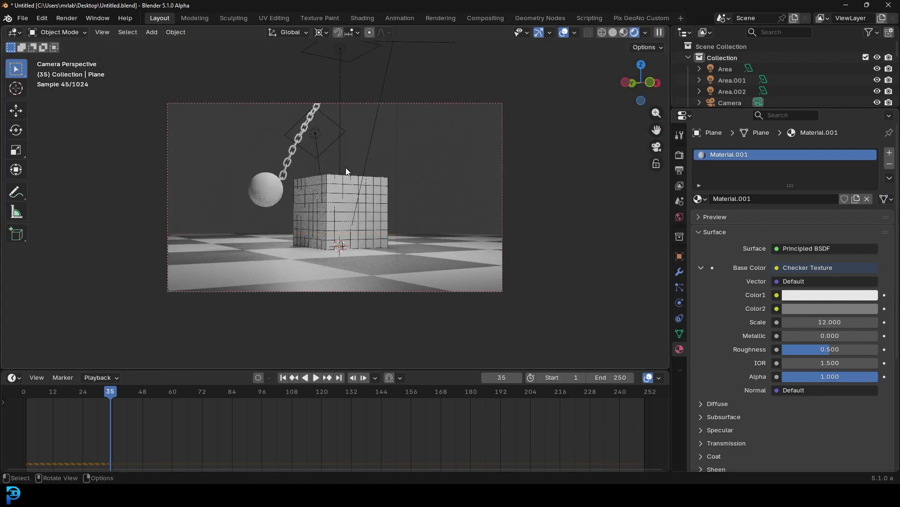
pyautogui.click(271, 189)
pyautogui.click(801, 203)
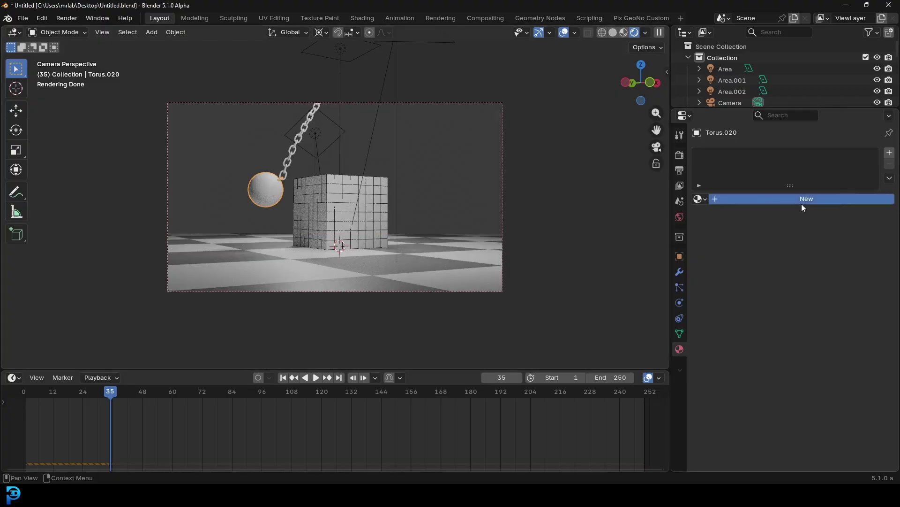
pyautogui.moveTo(784, 281); pyautogui.dragTo(799, 295)
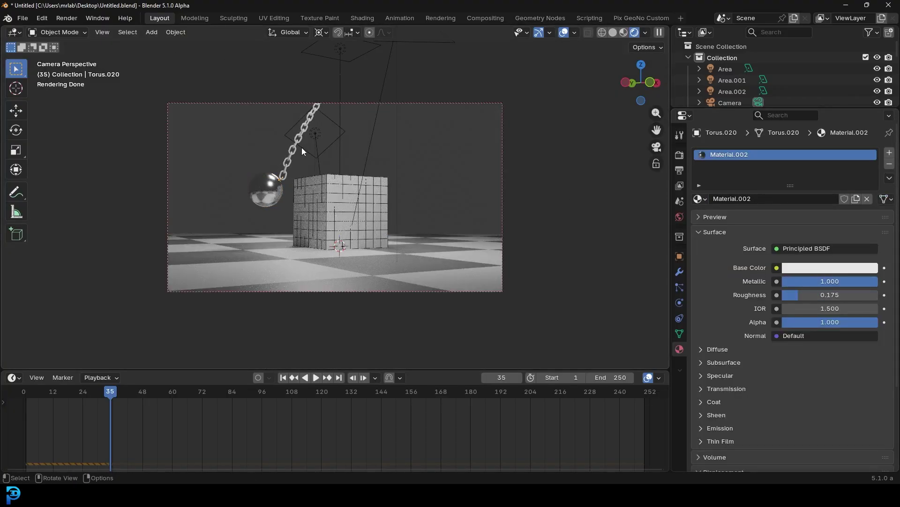
# In solid shading from the front view, hide all three area lights
pyautogui.press('KP_1')
pyautogui.press('z')
pyautogui.click(353, 119)
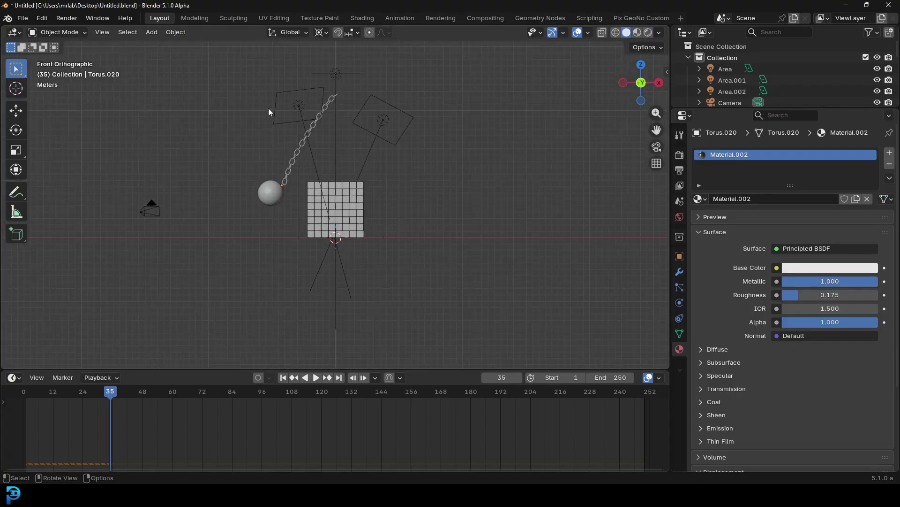
pyautogui.moveTo(293, 86); pyautogui.dragTo(293, 83)
pyautogui.keyDown('shift'); pyautogui.click(336, 74); pyautogui.keyUp('shift')
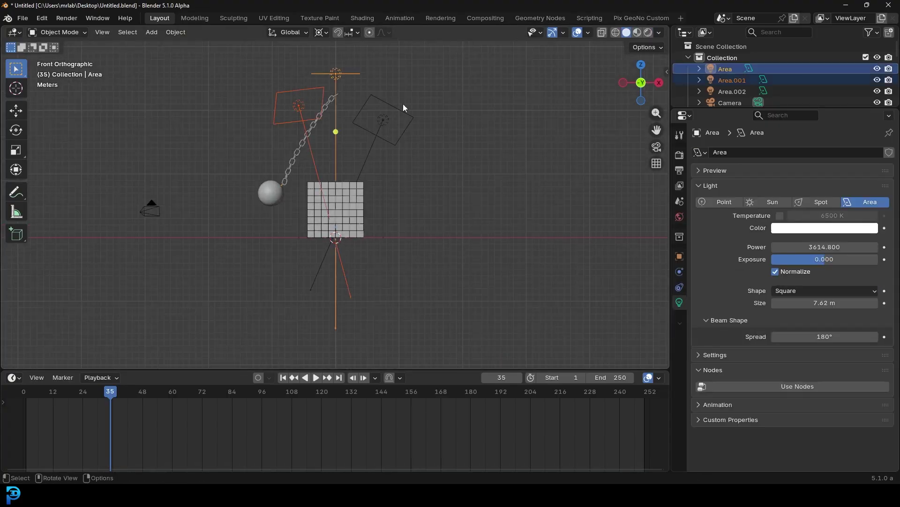
pyautogui.keyDown('shift'); pyautogui.click(389, 111); pyautogui.keyUp('shift')
pyautogui.keyDown('shift'); pyautogui.click(354, 75); pyautogui.keyUp('shift')
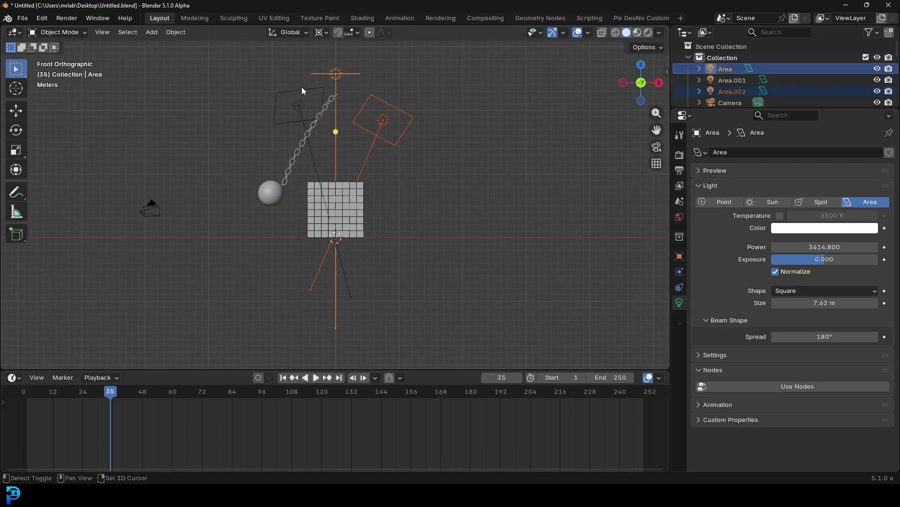
pyautogui.keyDown('shift'); pyautogui.click(301, 87); pyautogui.keyUp('shift')
pyautogui.press('h')
# Link the wrecking ball's material to all chain links, switch to rendered shading, and open the material's name for editing
pyautogui.scroll(2, 249, 162)
pyautogui.moveTo(261, 173); pyautogui.dragTo(365, 44)
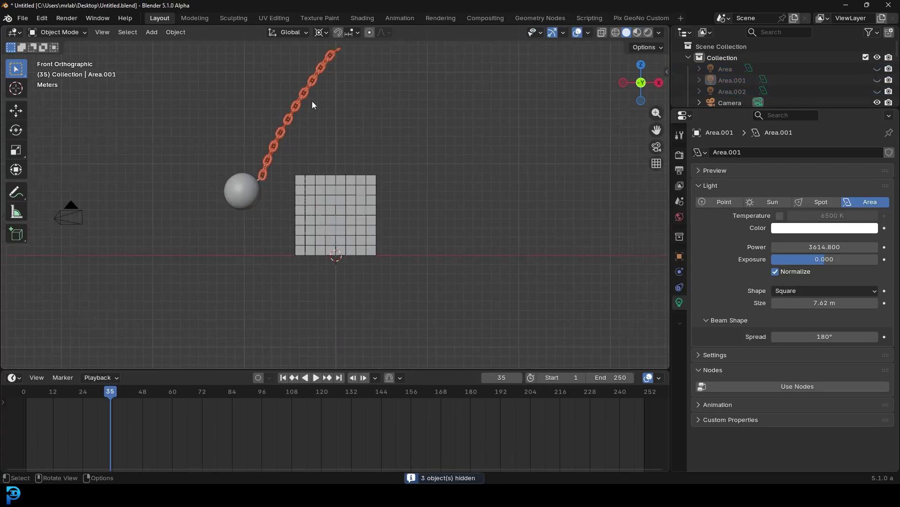
pyautogui.scroll(2, 327, 165)
pyautogui.scroll(3, 327, 167)
pyautogui.keyDown('shift'); pyautogui.click(254, 177); pyautogui.keyUp('shift')
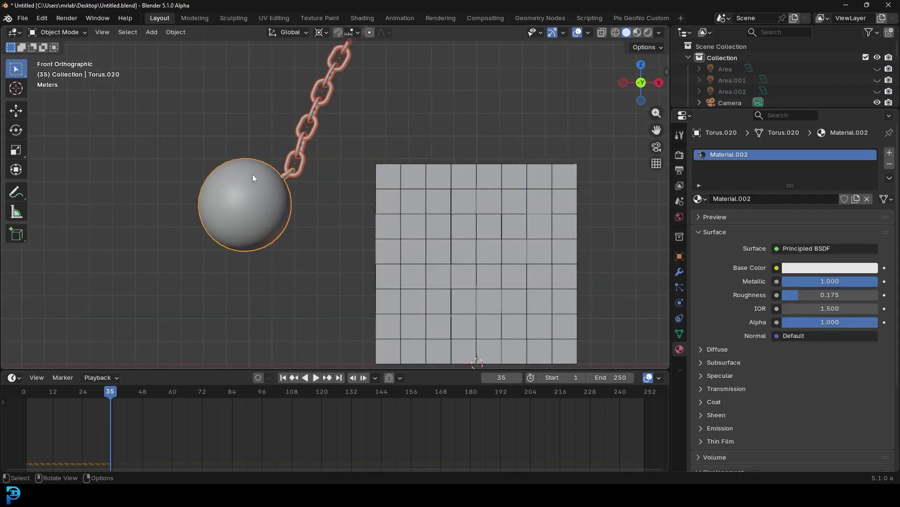
pyautogui.hotkey('ctrl', 'l')
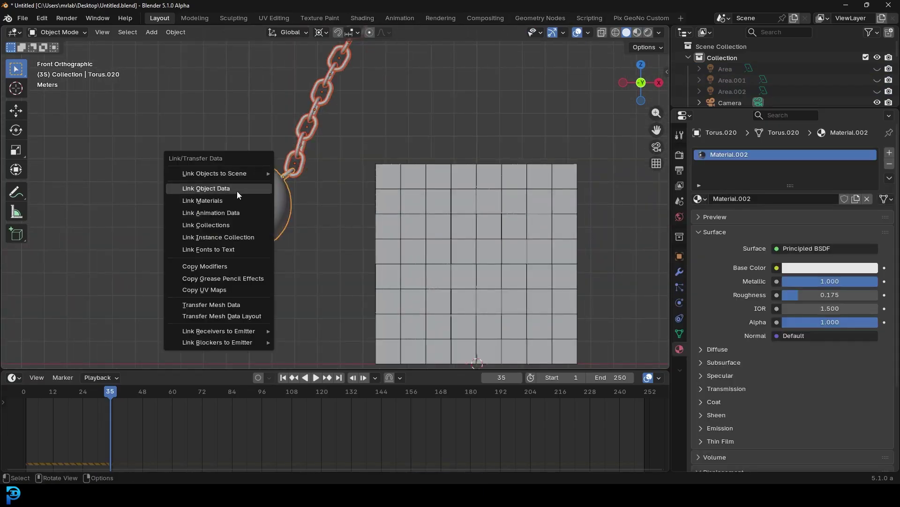
pyautogui.click(232, 202)
pyautogui.scroll(-4, 301, 131)
pyautogui.press('z')
pyautogui.click(368, 116)
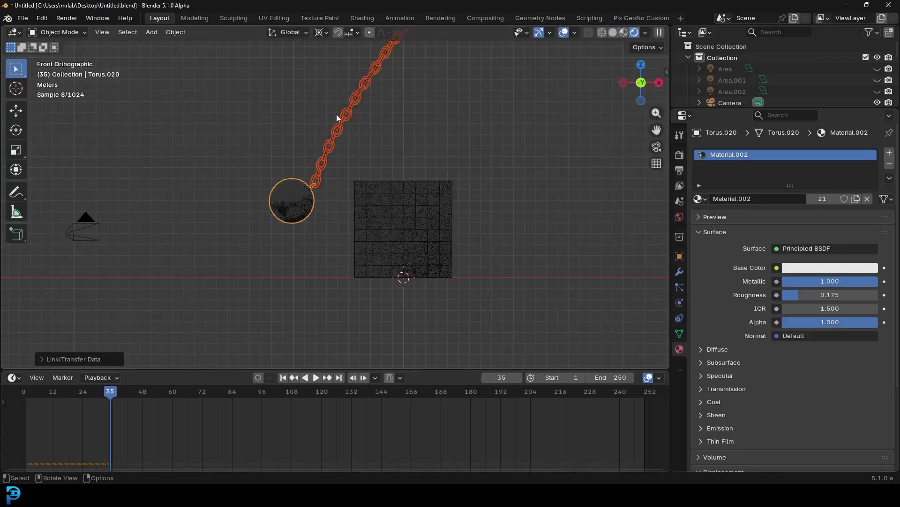
pyautogui.click(732, 199)
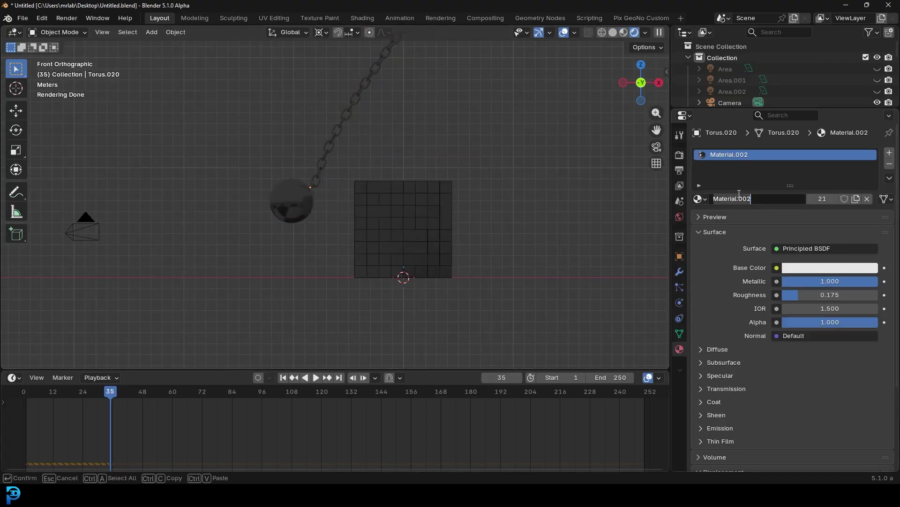
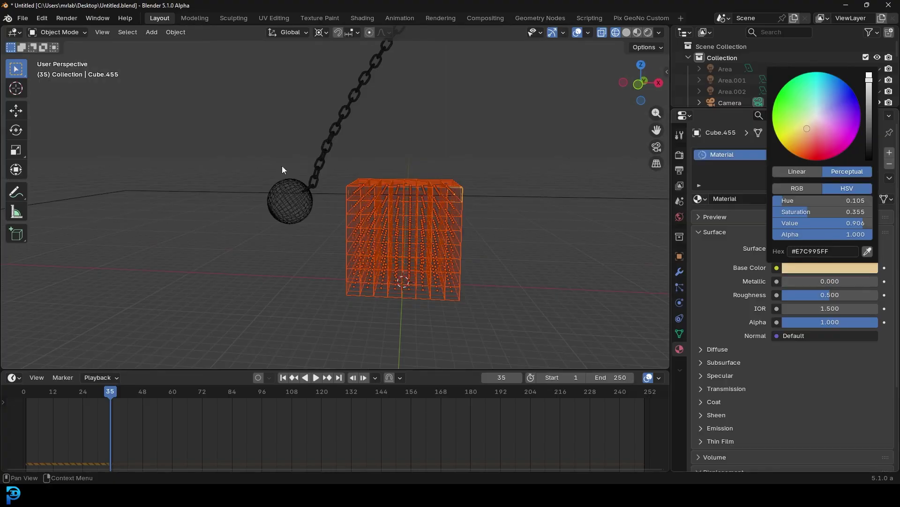
# Return to the camera view in rendered shading at frame 34, and unhide the area lights
pyautogui.press('KP_0')
pyautogui.click(357, 136)
pyautogui.press('z')
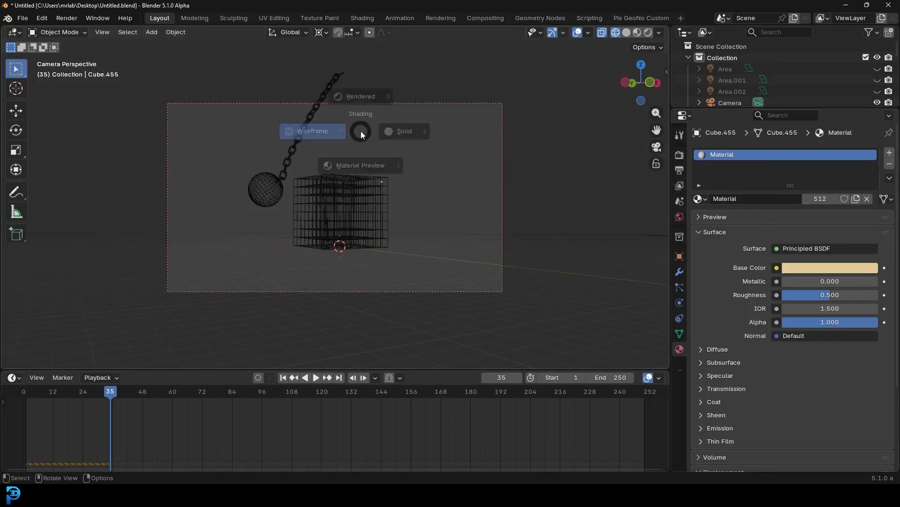
pyautogui.click(375, 65)
pyautogui.press('Left')
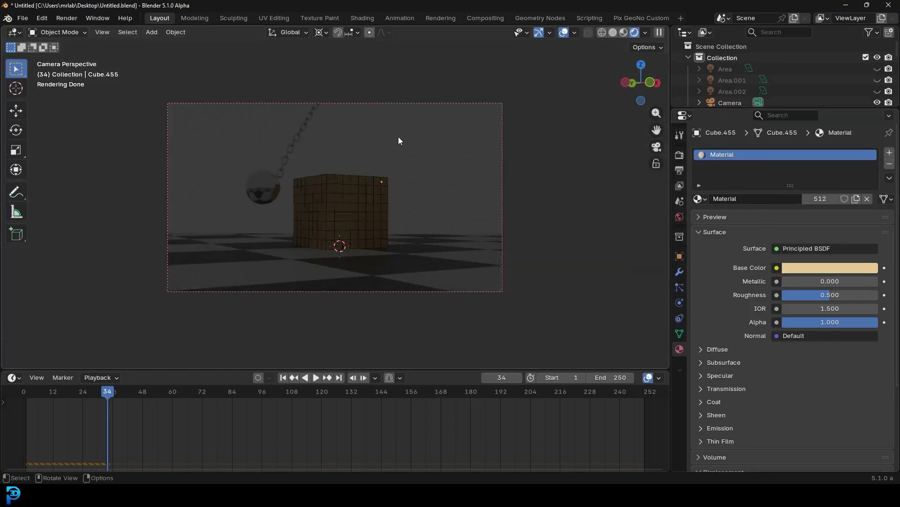
pyautogui.hotkey('alt', 'h')
pyautogui.scroll(3, 397, 137)
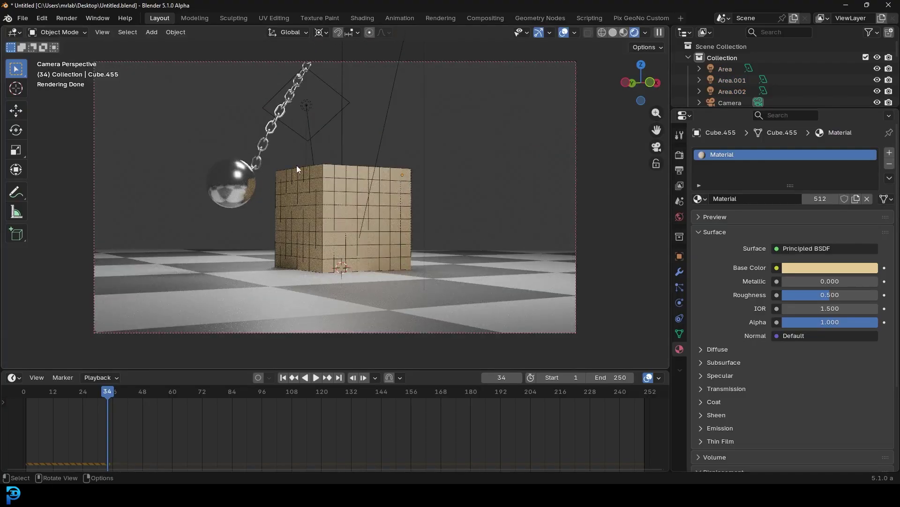
# Use a Sky Texture as the world color with strength 0.2 and a sun rotation of 139°
pyautogui.click(680, 216)
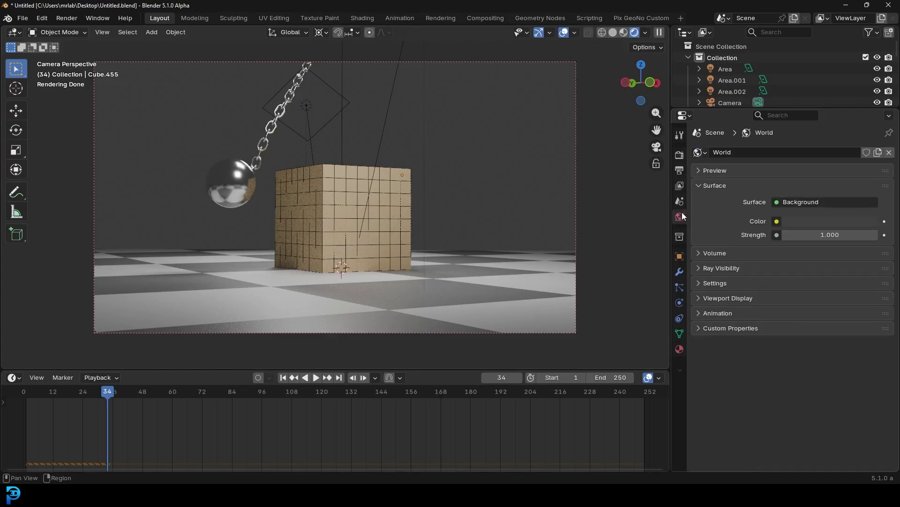
pyautogui.click(777, 222)
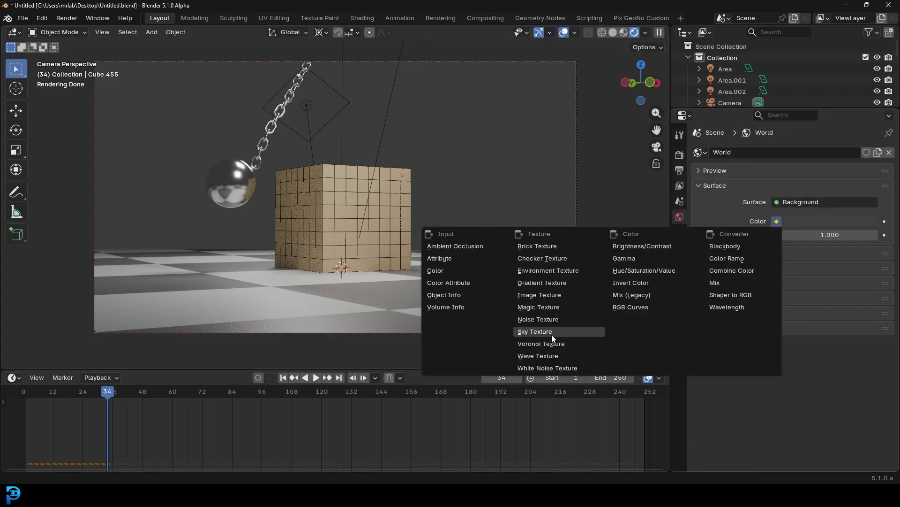
pyautogui.click(535, 331)
pyautogui.click(820, 361)
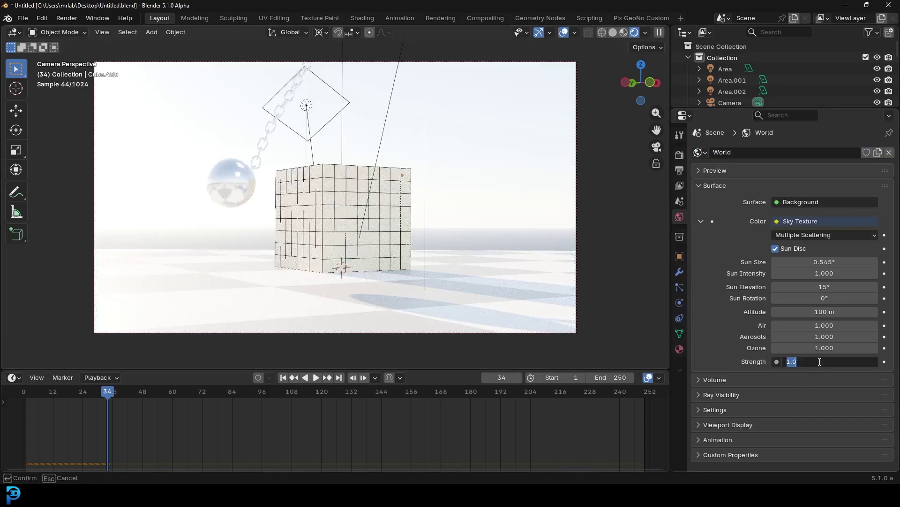
pyautogui.write('0.2')
pyautogui.press('Return')
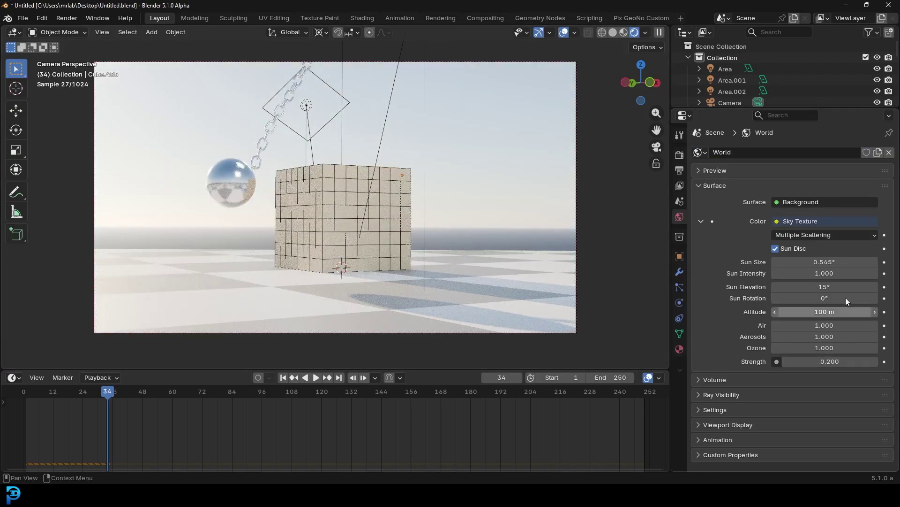
pyautogui.moveTo(814, 299); pyautogui.dragTo(886, 298)
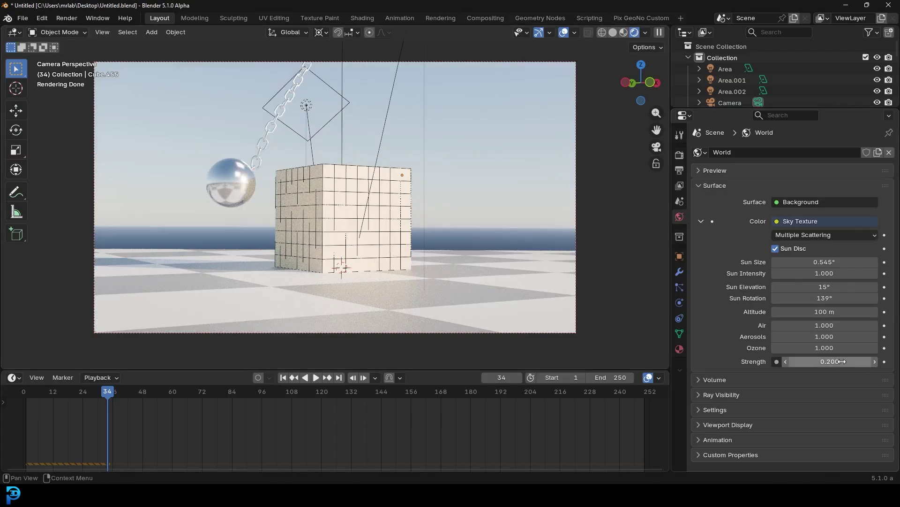
# Replace the world's sky with an Environment Texture using lilienstein_4k.exr from the HDRIs folder
pyautogui.click(793, 220)
pyautogui.click(568, 274)
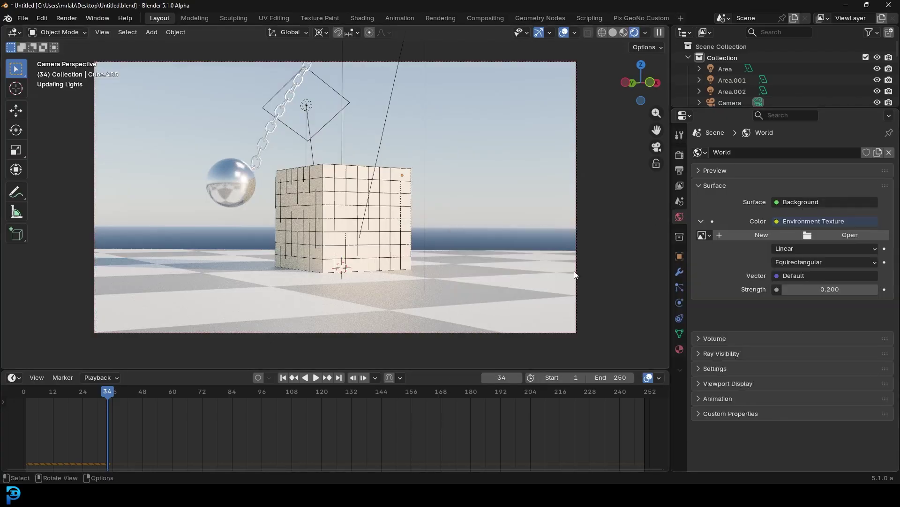
pyautogui.click(851, 236)
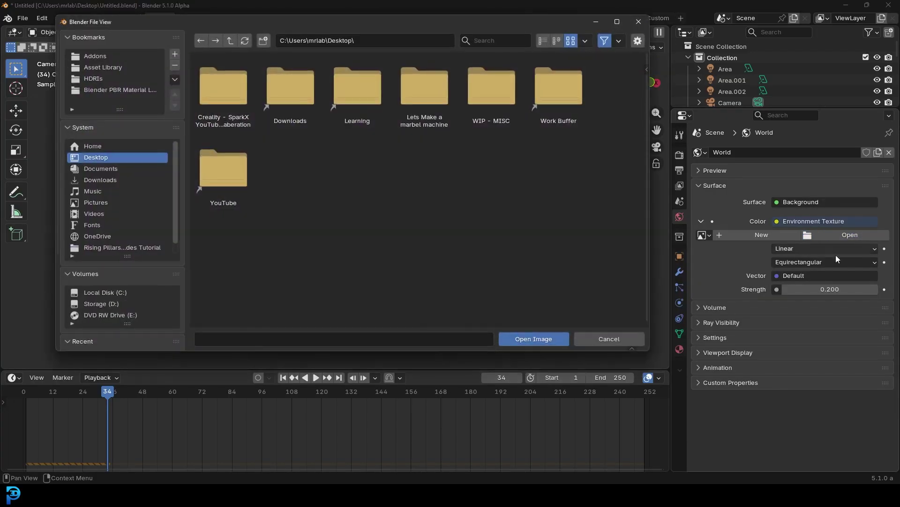
pyautogui.click(121, 78)
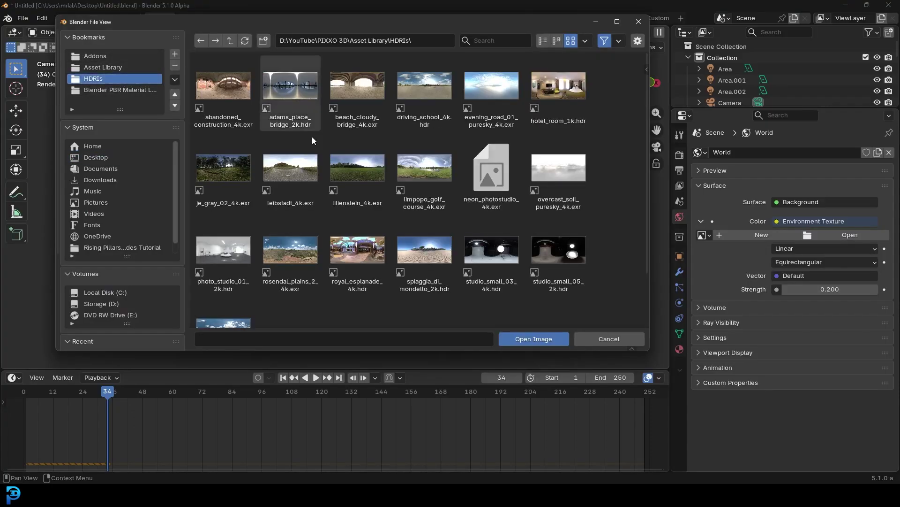
pyautogui.doubleClick(374, 171)
# Add a plane, rotate it 90° about X to stand upright, and scale it up into a large wall
pyautogui.hotkey('shift', 'a')
pyautogui.moveTo(355, 57)
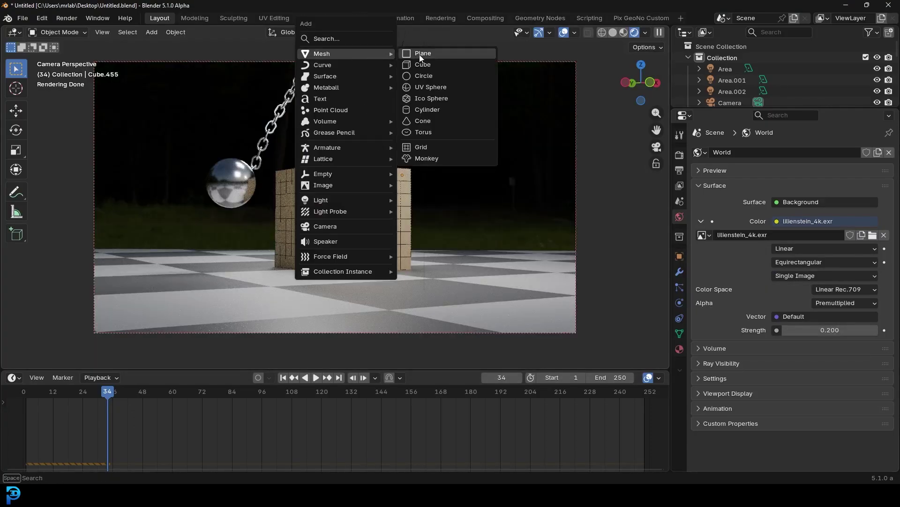
pyautogui.click(420, 55)
pyautogui.write('rx90')
pyautogui.press('Return')
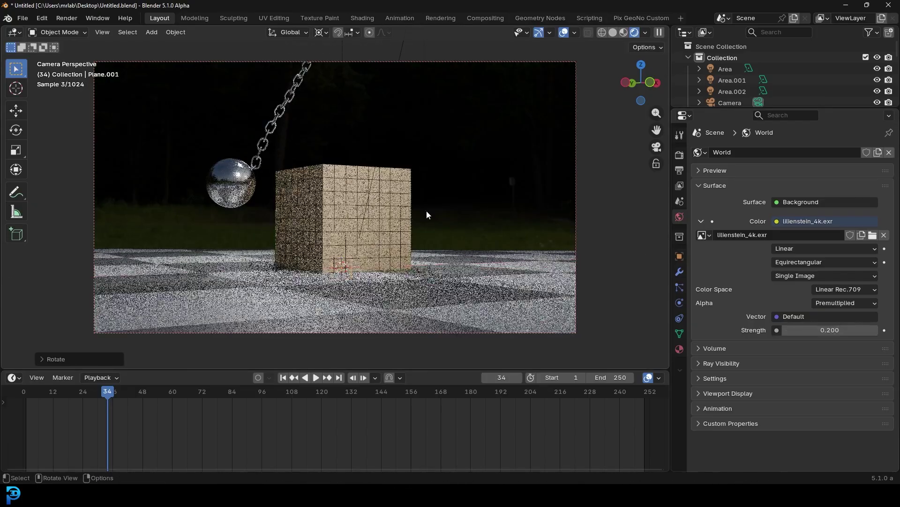
pyautogui.scroll(-3, 395, 244)
pyautogui.press('s')
pyautogui.click(61, 44)
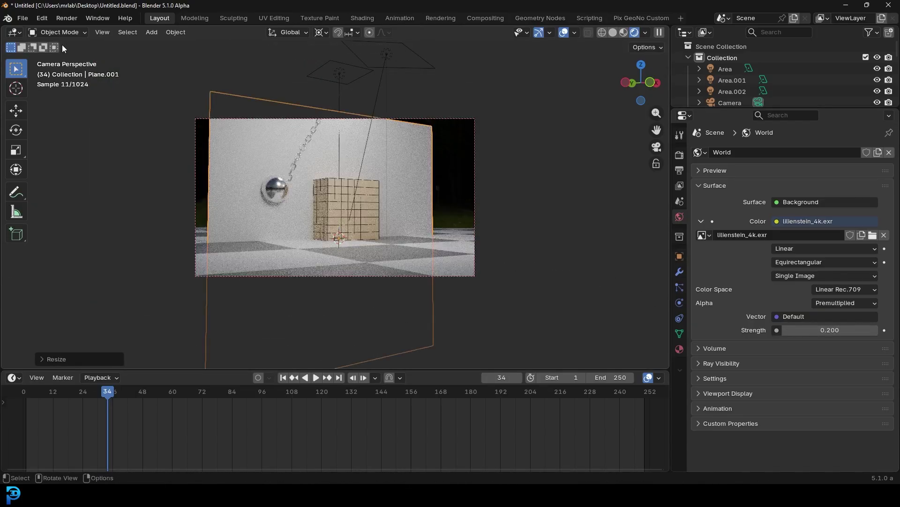
# Move the upright plane behind the cubes and enlarge it as a backdrop in the camera view
pyautogui.moveTo(347, 122); pyautogui.dragTo(350, 185, button='middle')
pyautogui.press('KP_7')
pyautogui.scroll(-3, 357, 173)
pyautogui.press('g')
pyautogui.click(373, 44)
pyautogui.press('KP_0')
pyautogui.press('r')
pyautogui.press('Escape')
pyautogui.press('s')
pyautogui.click(444, 182)
pyautogui.press('KP_7')
pyautogui.scroll(4, 468, 156)
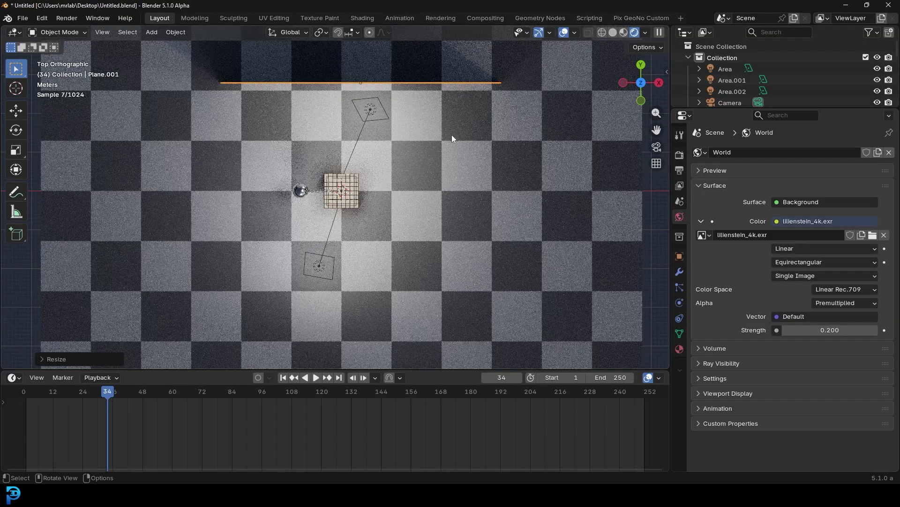
# Duplicate the back wall as a side wall roughly perpendicular to it, and scale both walls up to 53.754
pyautogui.press('s')
pyautogui.click(571, 164)
pyautogui.moveTo(570, 164); pyautogui.dragTo(507, 168, button='middle')
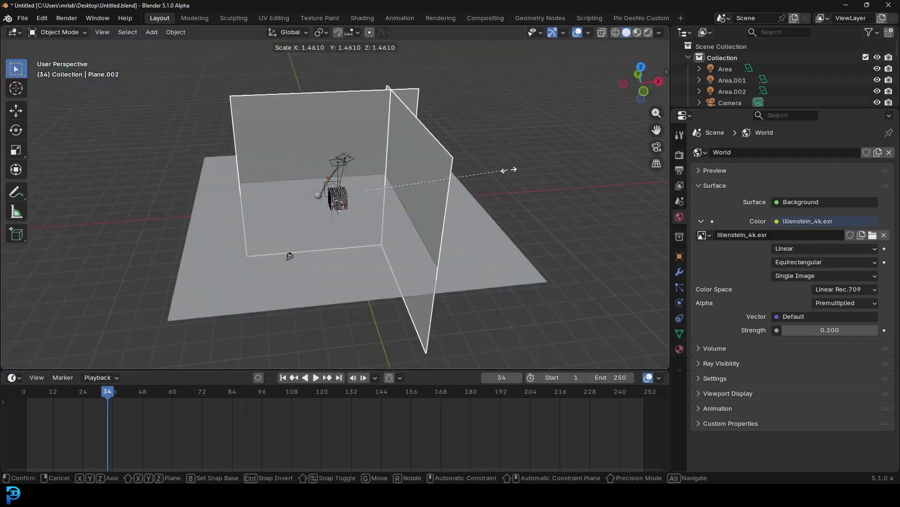
pyautogui.press('KP_7')
pyautogui.press('s')
pyautogui.click(548, 133)
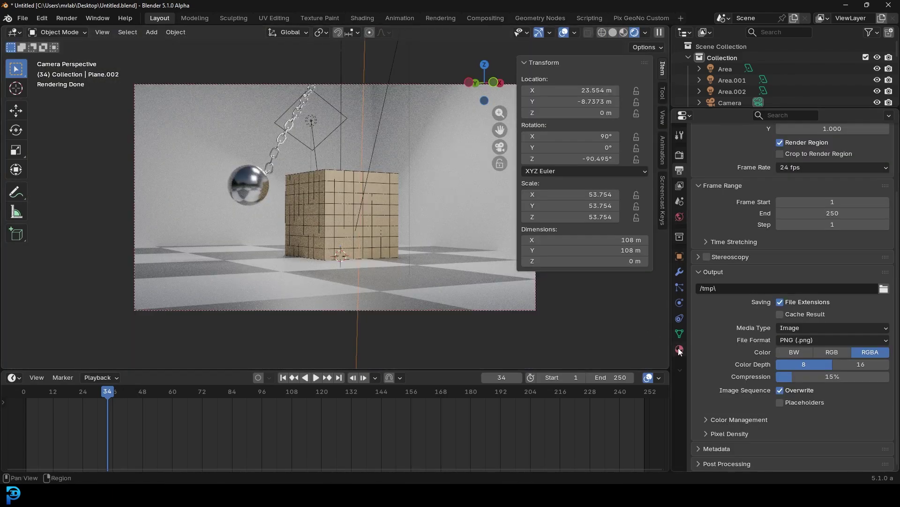
# Give the side wall a new material with a near-black base color
pyautogui.click(680, 350)
pyautogui.click(876, 198)
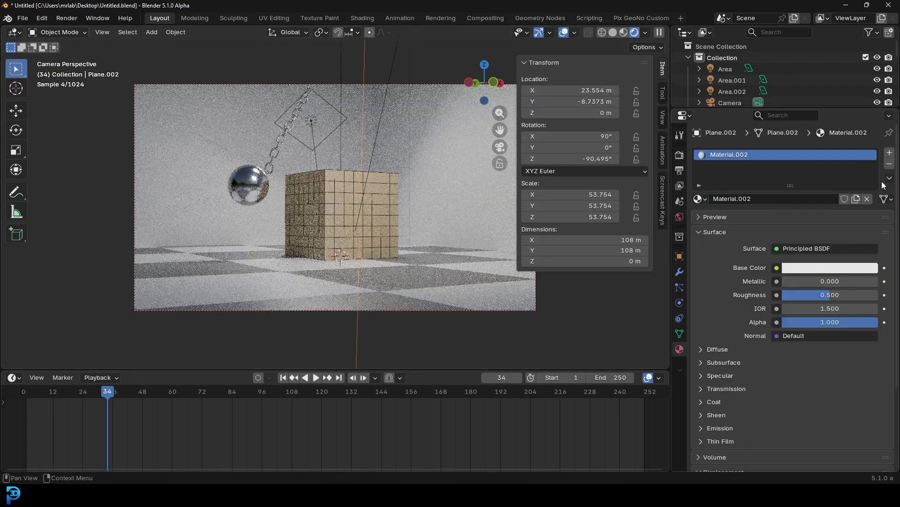
pyautogui.click(864, 268)
pyautogui.moveTo(870, 78); pyautogui.dragTo(870, 162)
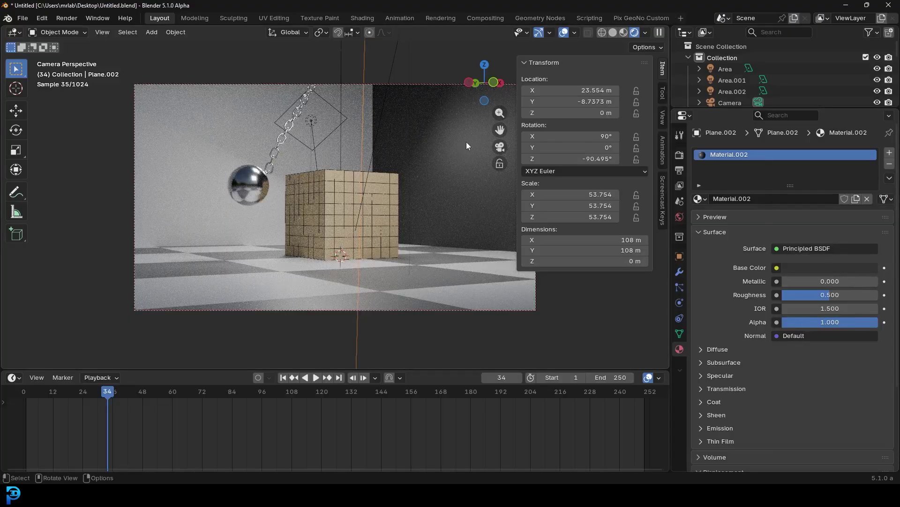
# Replace the side wall's material with a new one that has a red base color
pyautogui.click(868, 198)
pyautogui.click(804, 198)
pyautogui.click(830, 268)
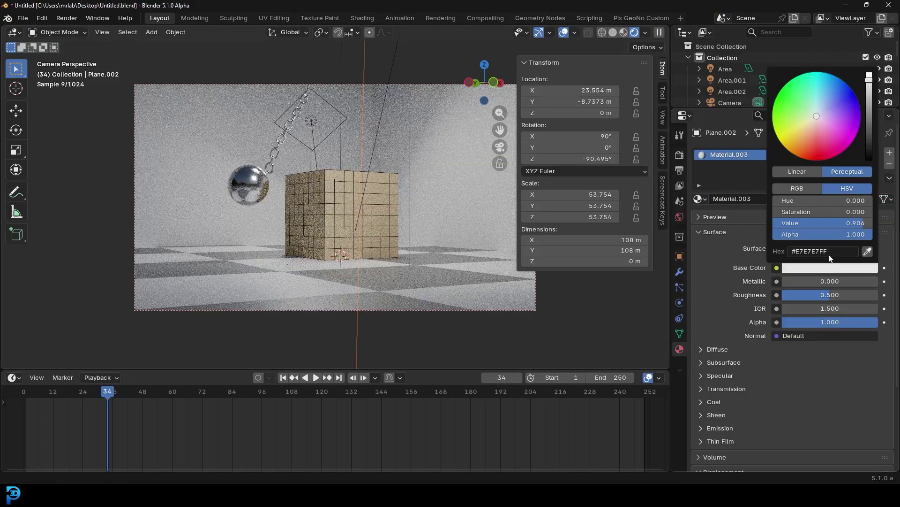
pyautogui.click(815, 147)
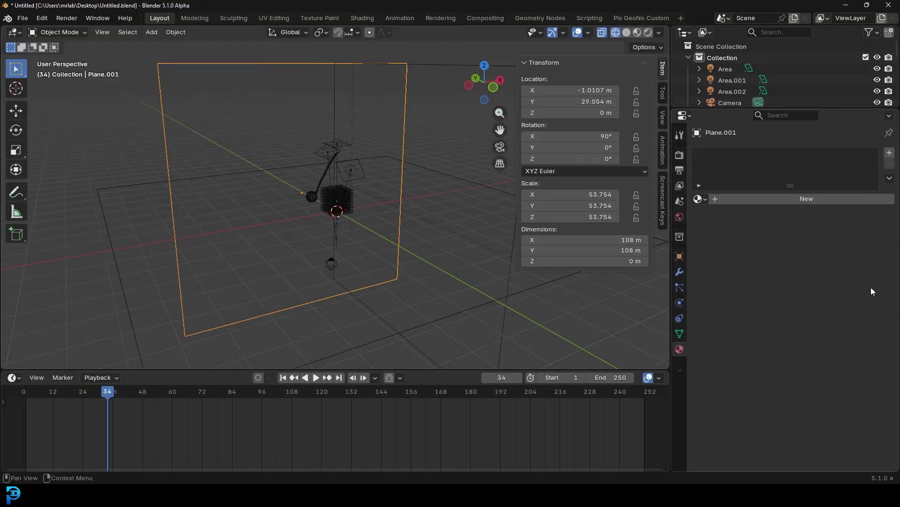
# Give the back wall a new material and, in the rendered camera view, darken its base color to grey #737373
pyautogui.click(806, 199)
pyautogui.press('z')
pyautogui.click(387, 123)
pyautogui.press('KP_0')
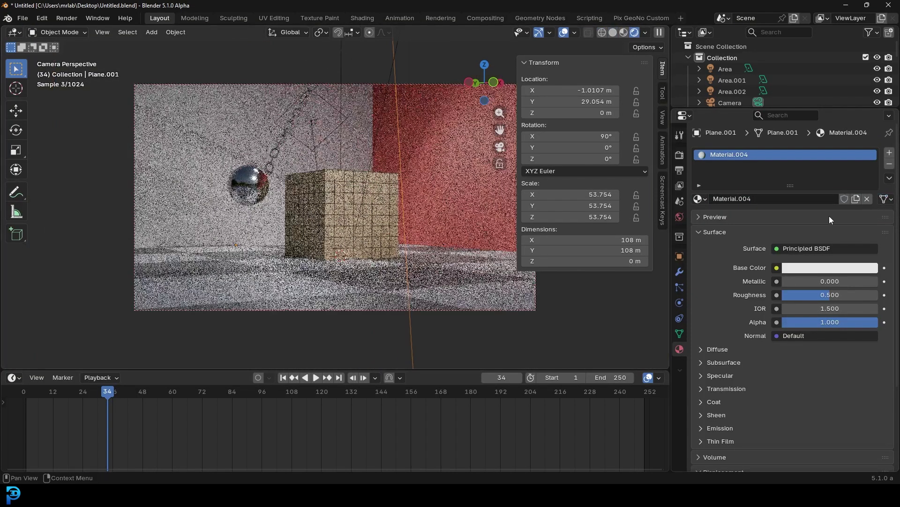
pyautogui.click(828, 268)
pyautogui.moveTo(826, 223); pyautogui.dragTo(792, 223)
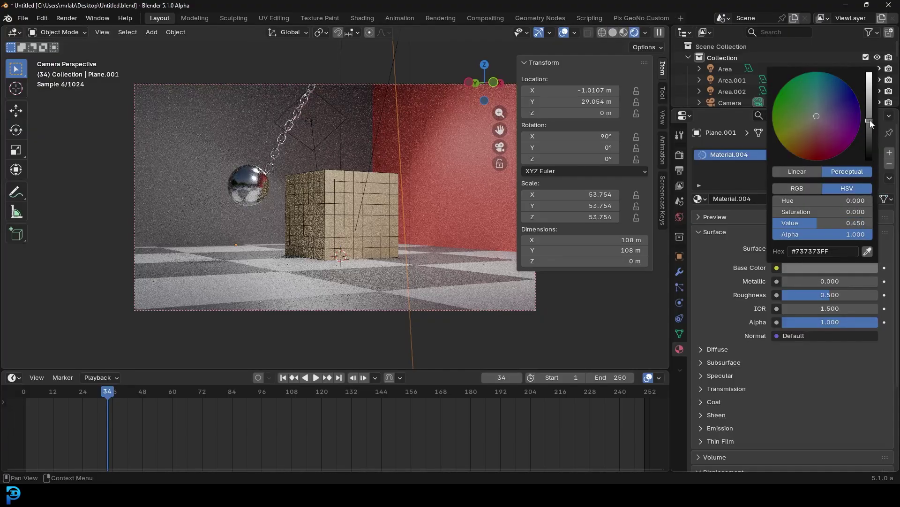
# Set the wrecking ball's metal material to a roughness of 0.359 and darken its base color to light grey
pyautogui.click(255, 186)
pyautogui.moveTo(792, 295); pyautogui.dragTo(804, 296)
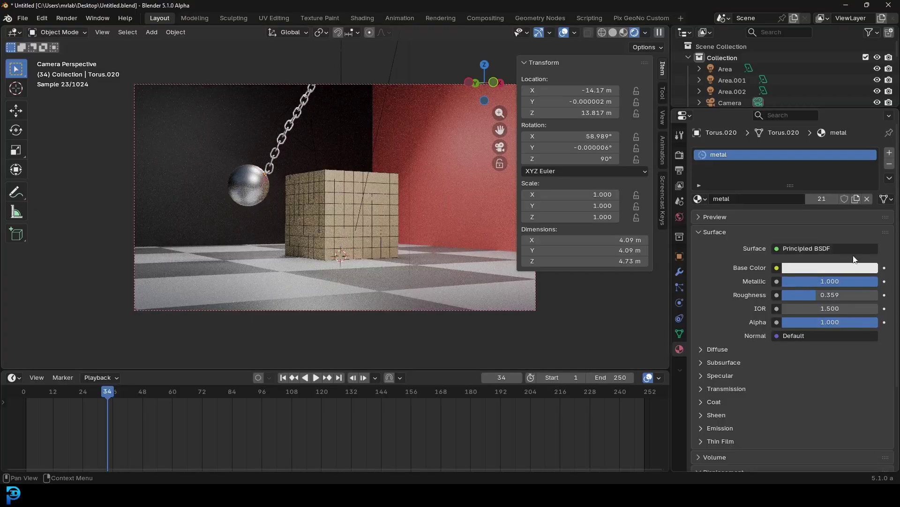
pyautogui.click(858, 269)
pyautogui.moveTo(825, 222); pyautogui.dragTo(797, 223)
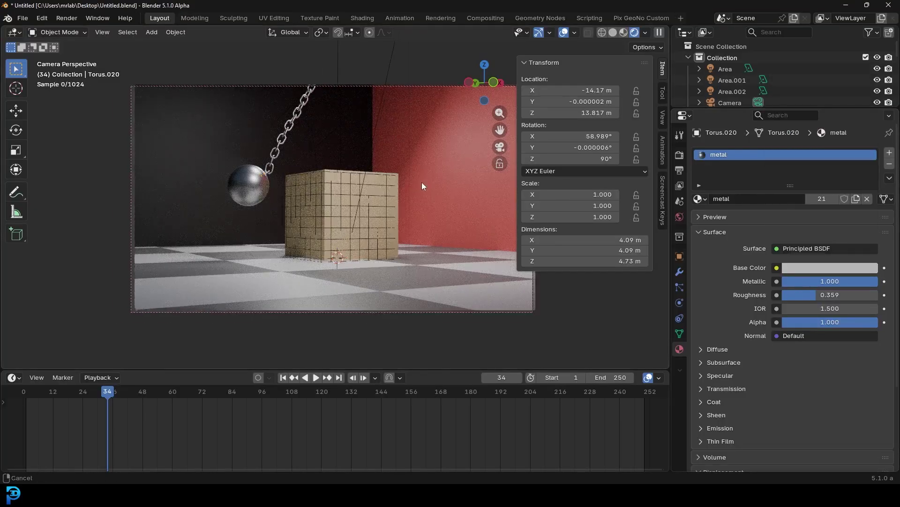
pyautogui.keyDown('shift'); pyautogui.moveTo(424, 178); pyautogui.dragTo(396, 200, button='middle'); pyautogui.keyUp('shift')
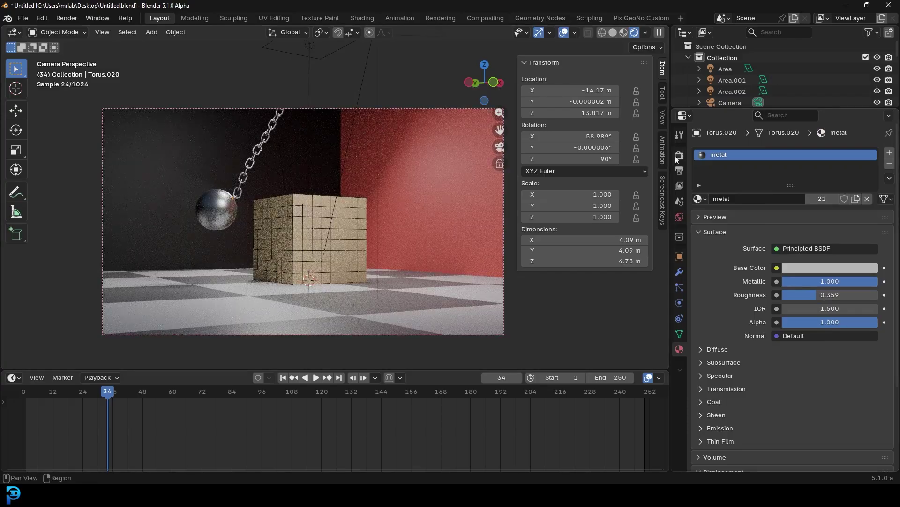
pyautogui.click(679, 155)
pyautogui.scroll(-5, 739, 303)
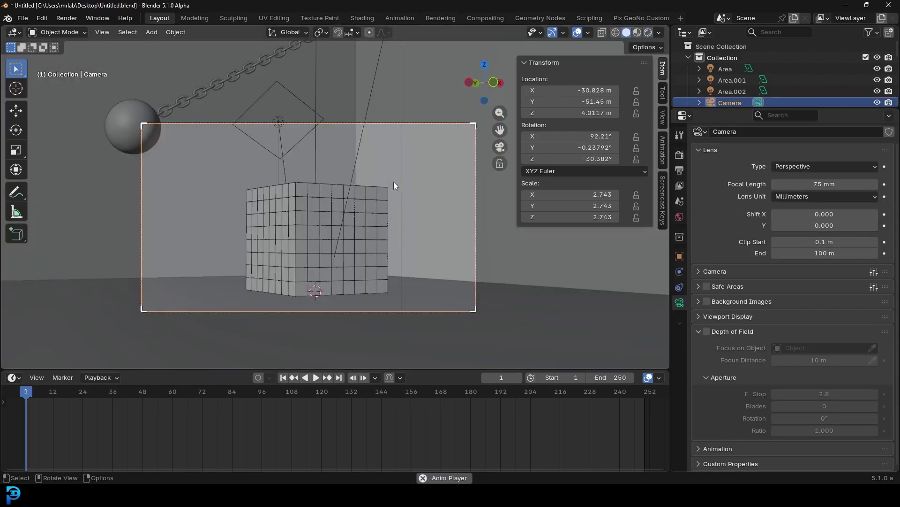
# Play the simulation in an orbited view and again from the first frame in camera view to check the ball's swing
pyautogui.press('space')
pyautogui.moveTo(376, 98); pyautogui.dragTo(381, 150, button='middle')
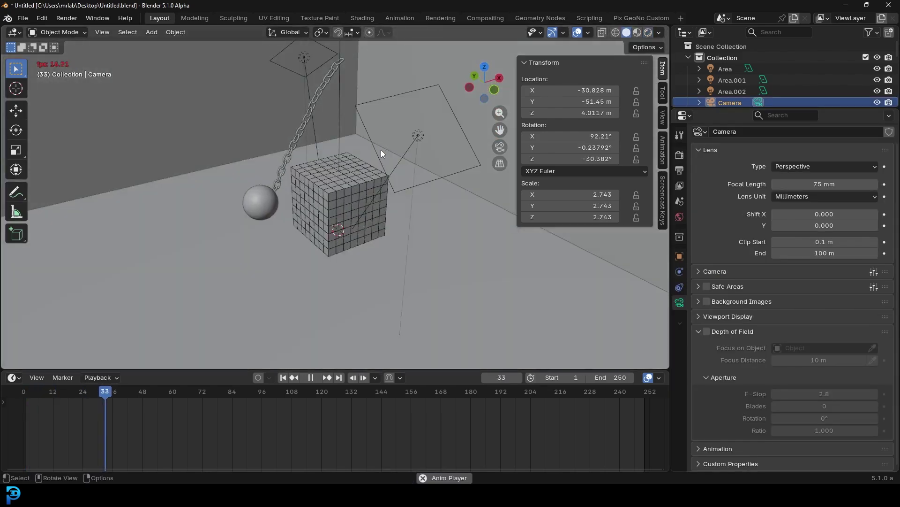
pyautogui.press('space')
pyautogui.press('KP_0')
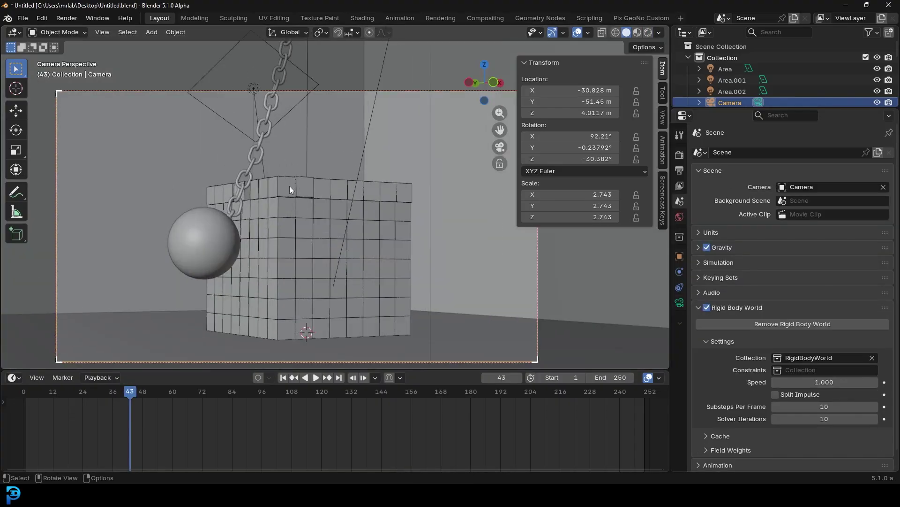
pyautogui.hotkey('shift', 'Left')
pyautogui.press('space')
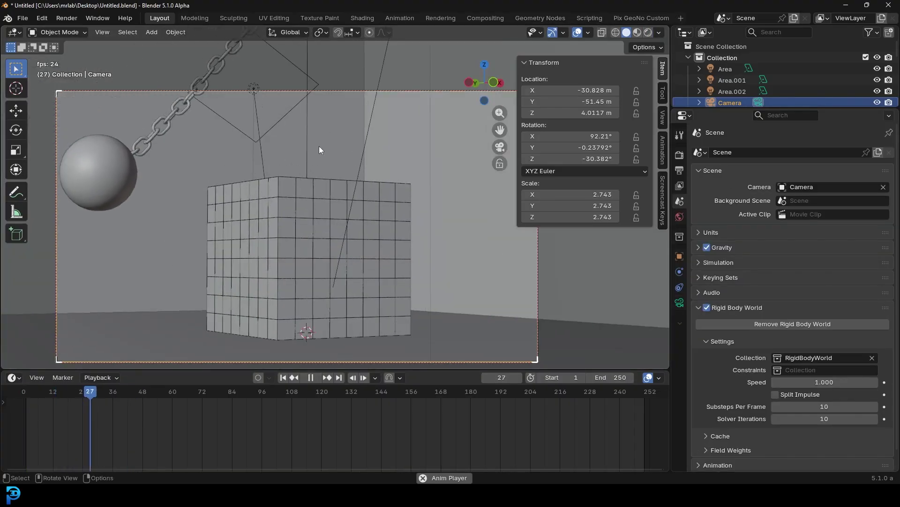
pyautogui.press('space')
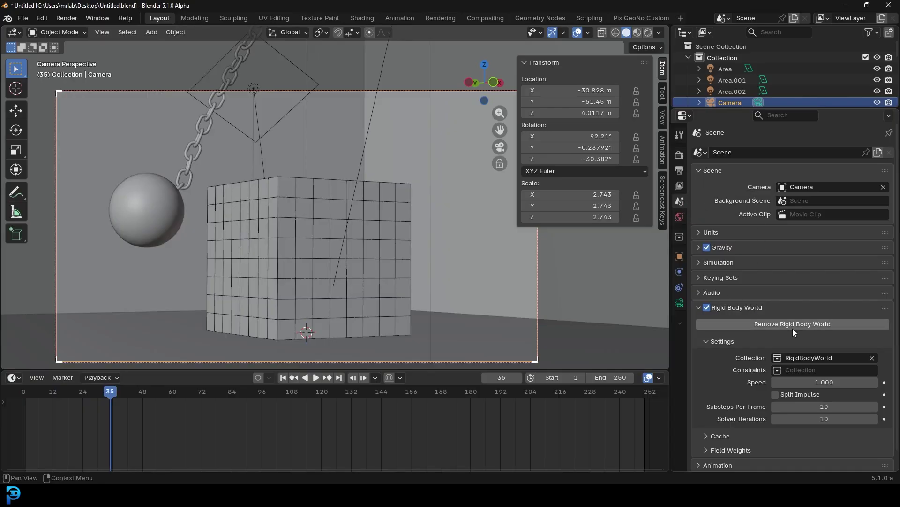
# Bake the rigid body world's cache over frames 1 to 250
pyautogui.click(714, 436)
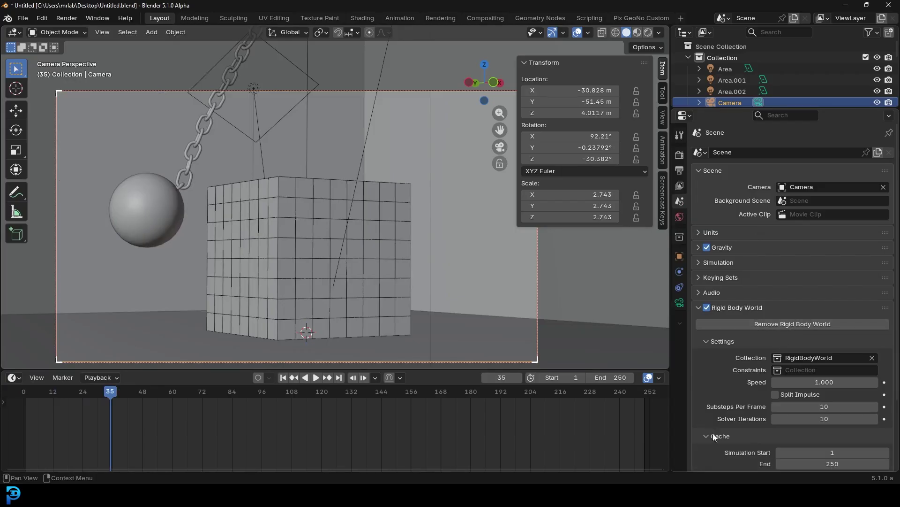
pyautogui.scroll(-5, 723, 438)
pyautogui.scroll(-2, 314, 410)
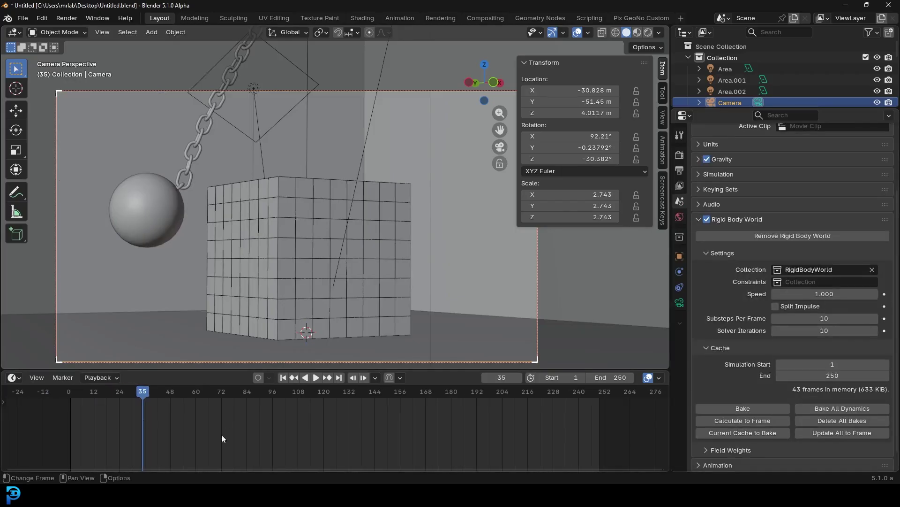
pyautogui.click(764, 407)
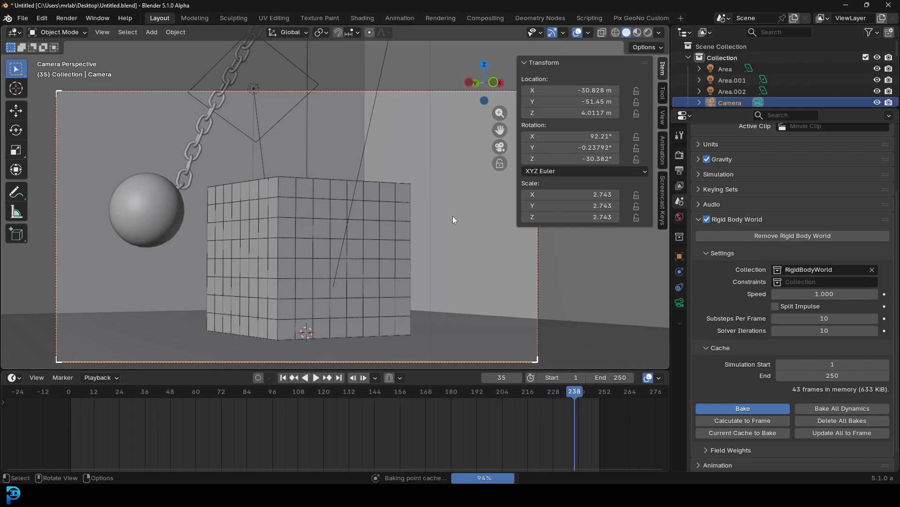
# Play the baked simulation from the first frame in camera view to check the ball smashing the cube stack
pyautogui.hotkey('shift', 'Left')
pyautogui.press('space')
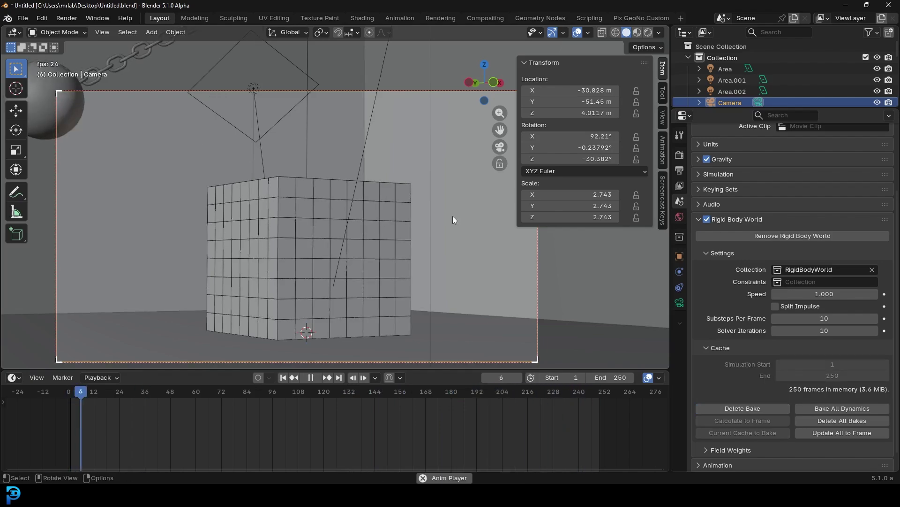
pyautogui.click(428, 225)
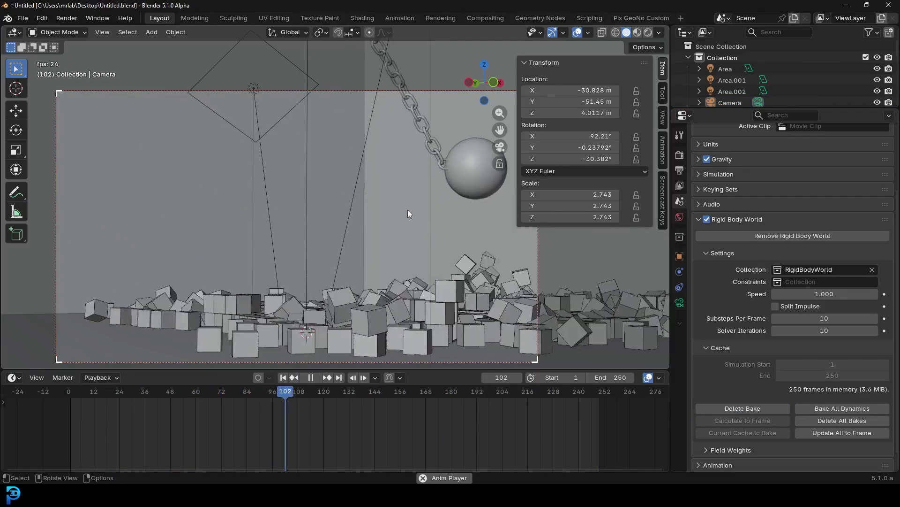
pyautogui.press('space')
# Go to frame 89, save the file and render that frame as a still image
pyautogui.moveTo(329, 395); pyautogui.dragTo(259, 409)
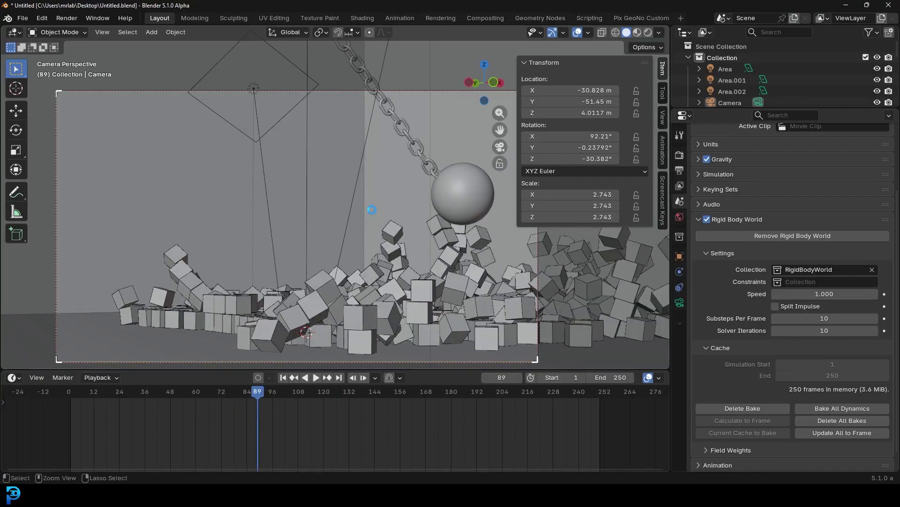
pyautogui.hotkey('ctrl', 's')
pyautogui.scroll(-3, 380, 188)
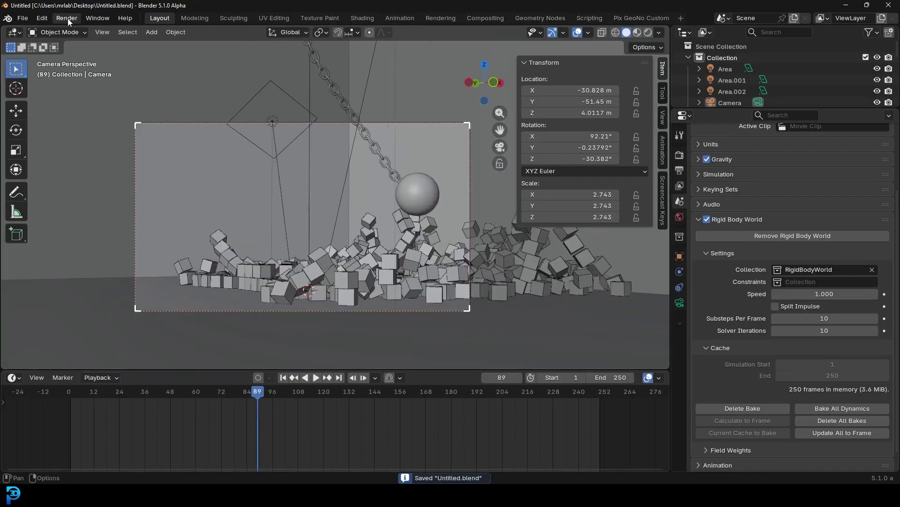
pyautogui.click(67, 19)
pyautogui.click(79, 31)
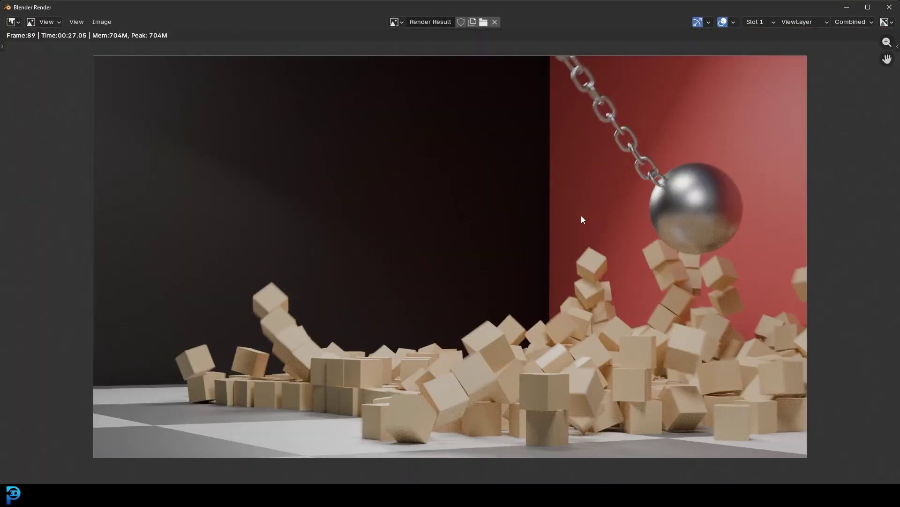
# Examine the rendered still's cubes and wrecking ball up close, and minimize the render window
pyautogui.scroll(6, 583, 220)
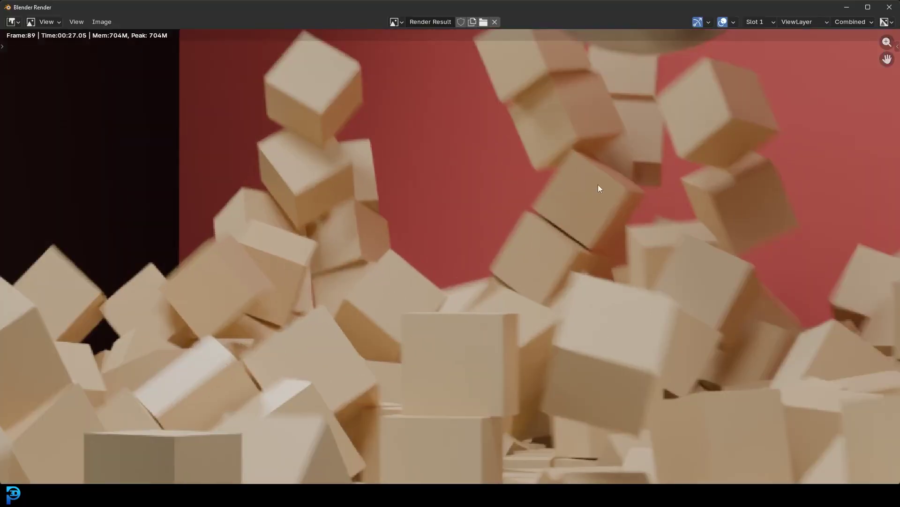
pyautogui.scroll(2, 642, 140)
pyautogui.scroll(-7, 647, 171)
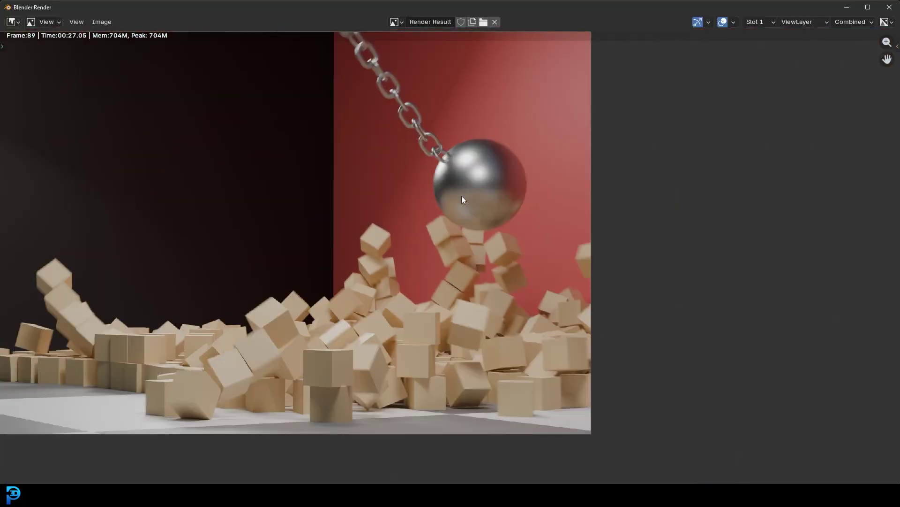
pyautogui.moveTo(342, 252); pyautogui.dragTo(525, 272, button='middle')
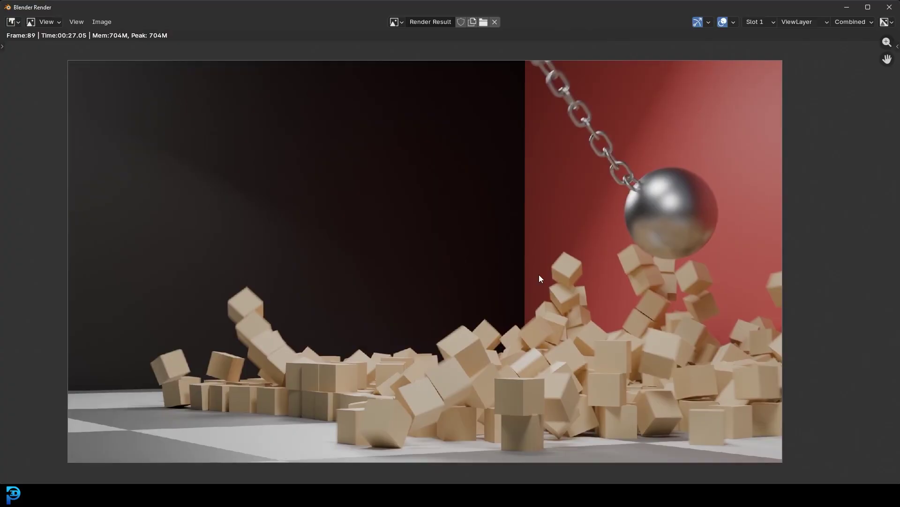
pyautogui.click(847, 10)
# Save the file and hide the viewport sidebar for a clear camera view
pyautogui.hotkey('ctrl', 's')
pyautogui.scroll(1, 368, 190)
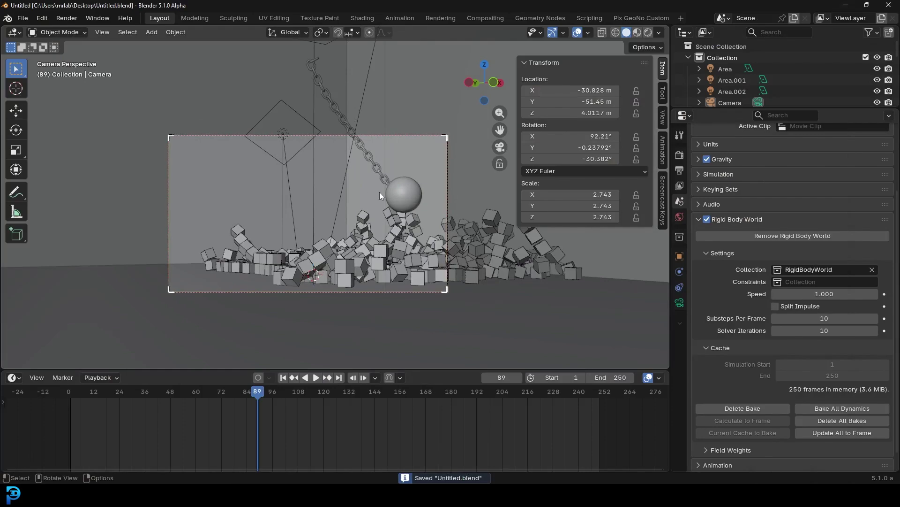
pyautogui.scroll(2, 385, 174)
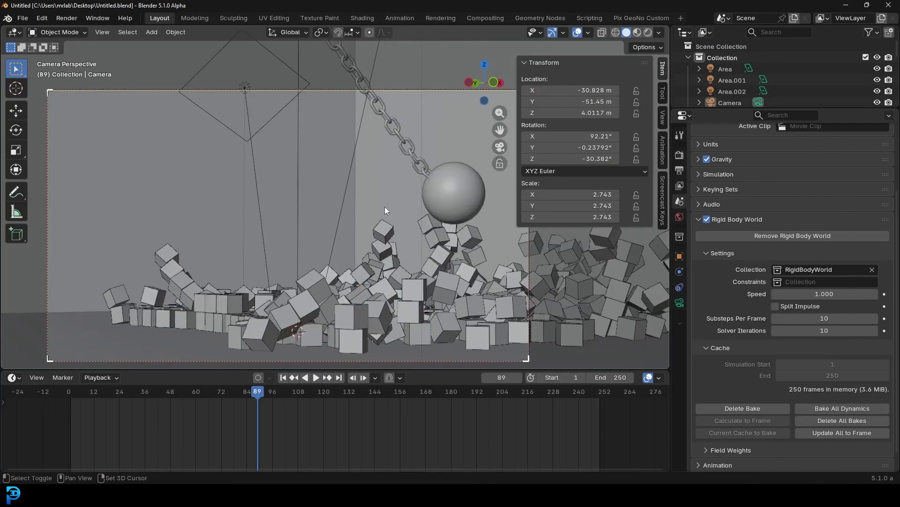
pyautogui.scroll(1, 399, 195)
pyautogui.press('n')
pyautogui.scroll(-1, 473, 181)
# Play the baked animation from the first frame in camera view, save the file, and replay it from the start
pyautogui.hotkey('shift', 'Left')
pyautogui.hotkey('ctrl', 's')
pyautogui.press('space')
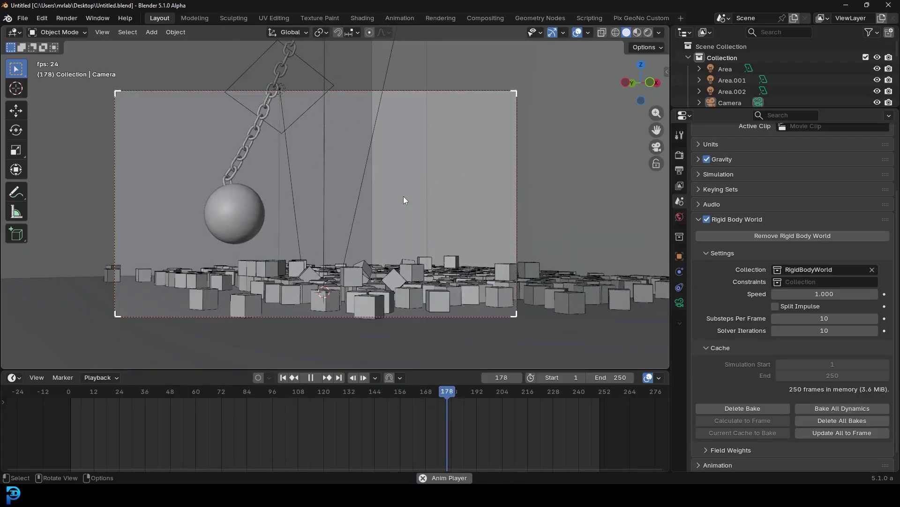
pyautogui.press('space')
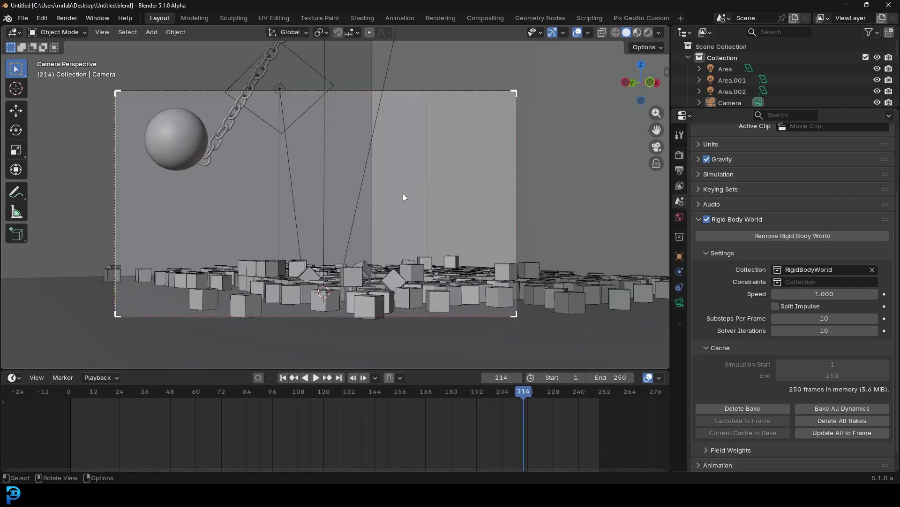
pyautogui.hotkey('ctrl', 's')
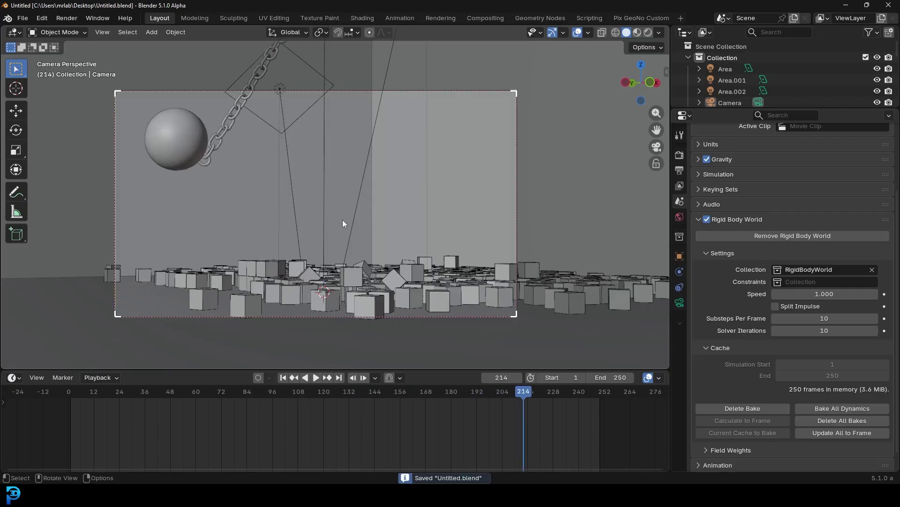
pyautogui.hotkey('shift', 'Left')
pyautogui.press('space')
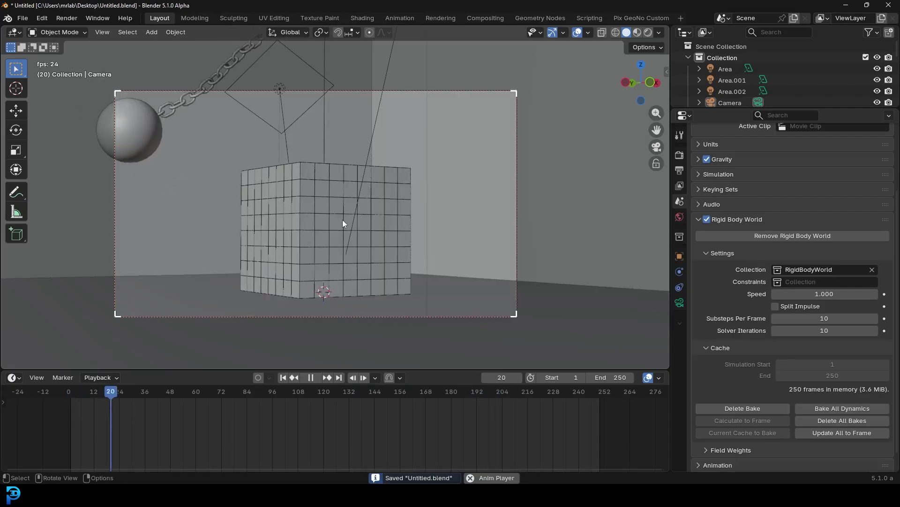